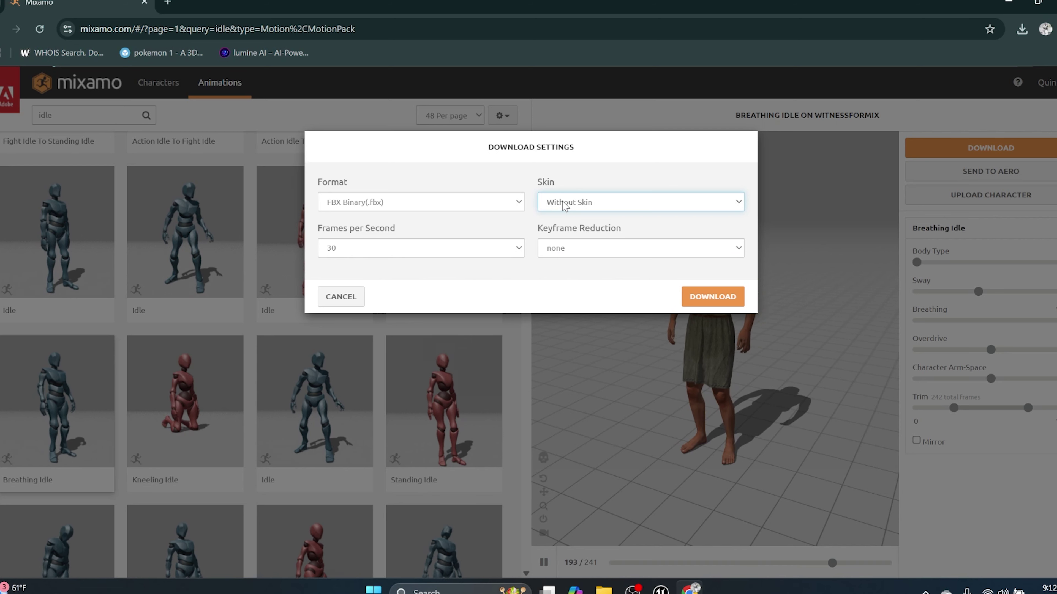
Download the Breathing Idle animation as FBX Binary without skin at 30 frames per second.
click(564, 205)
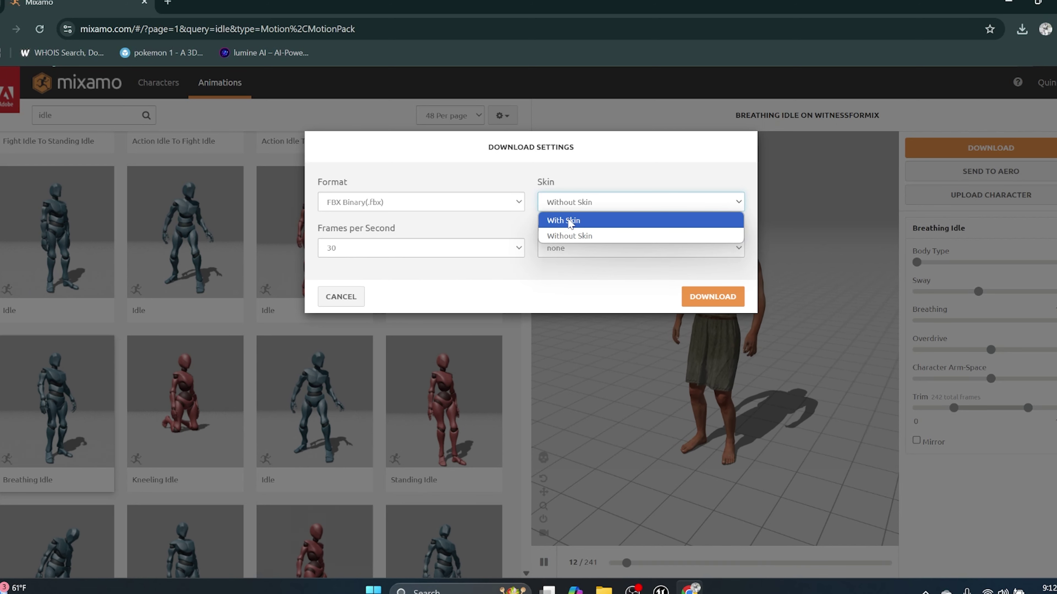
click(574, 234)
click(721, 301)
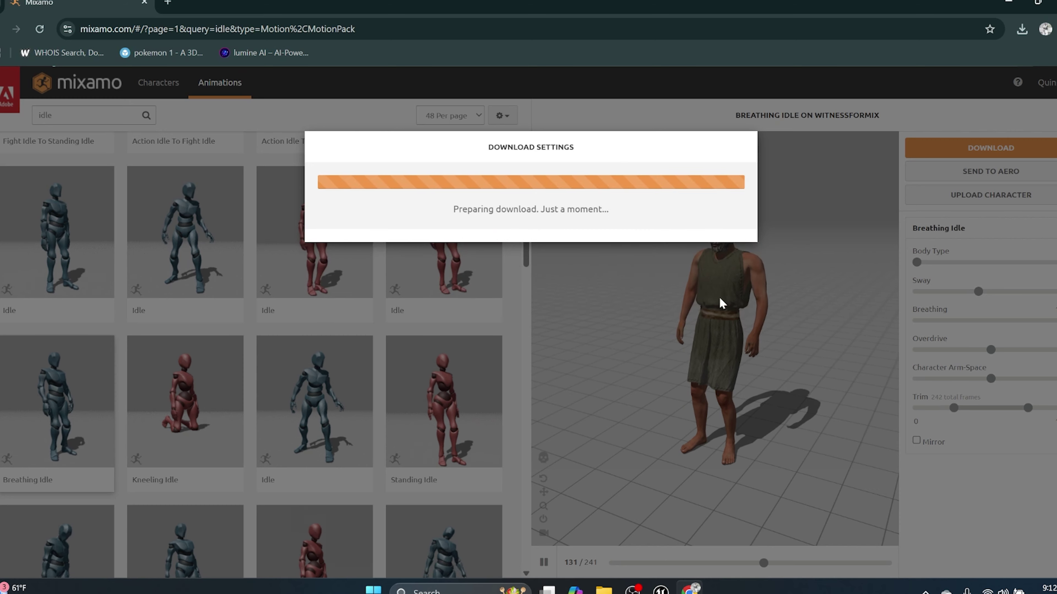
click(632, 589)
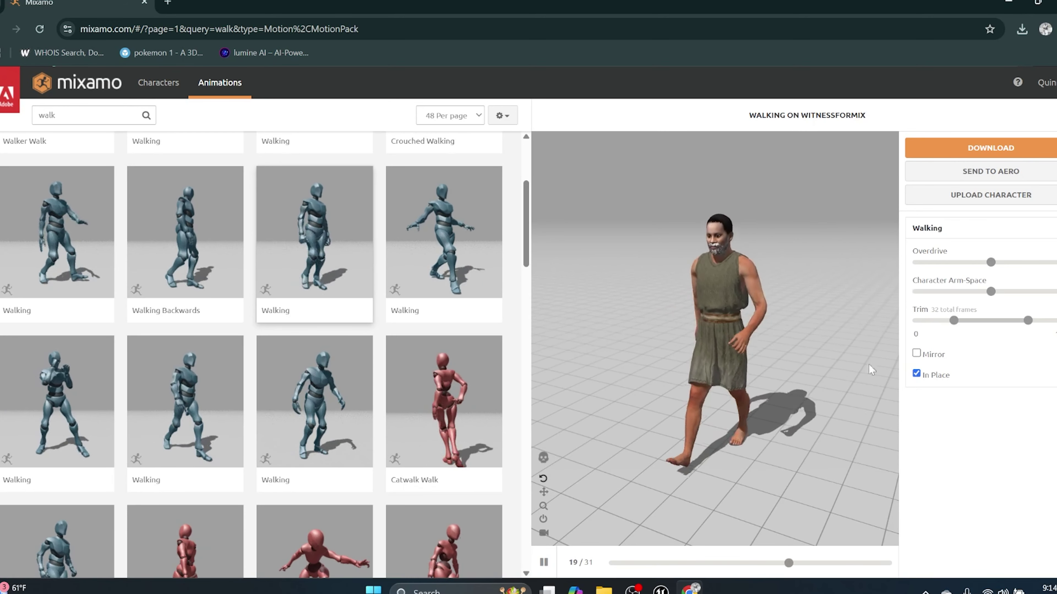
Compare the Walking animation with In Place off, re-enable In Place, and download it as FBX Binary without skin at 30 fps.
click(917, 374)
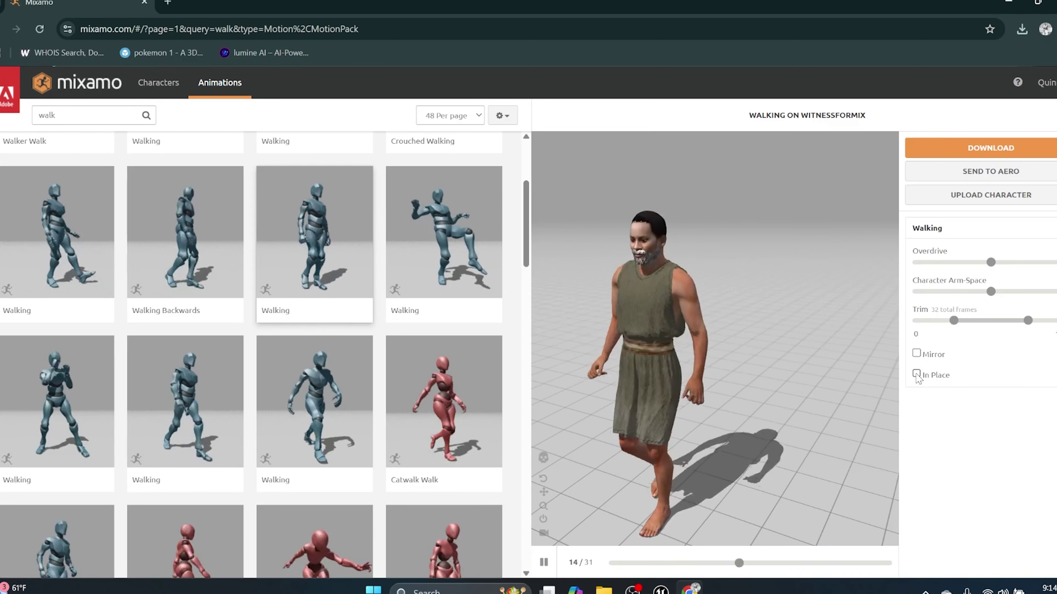
click(916, 373)
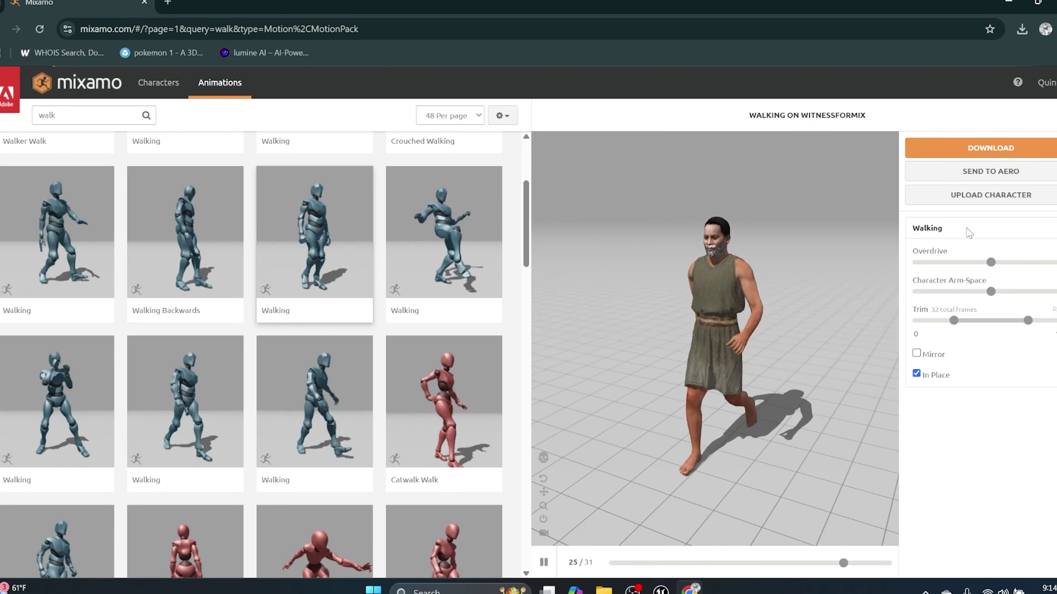
click(920, 150)
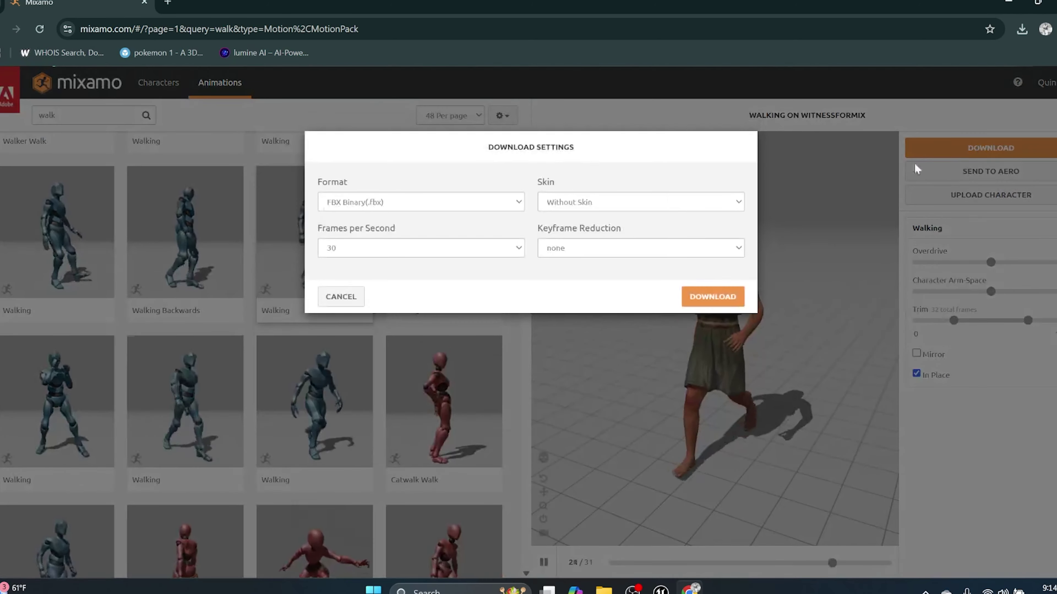
click(713, 296)
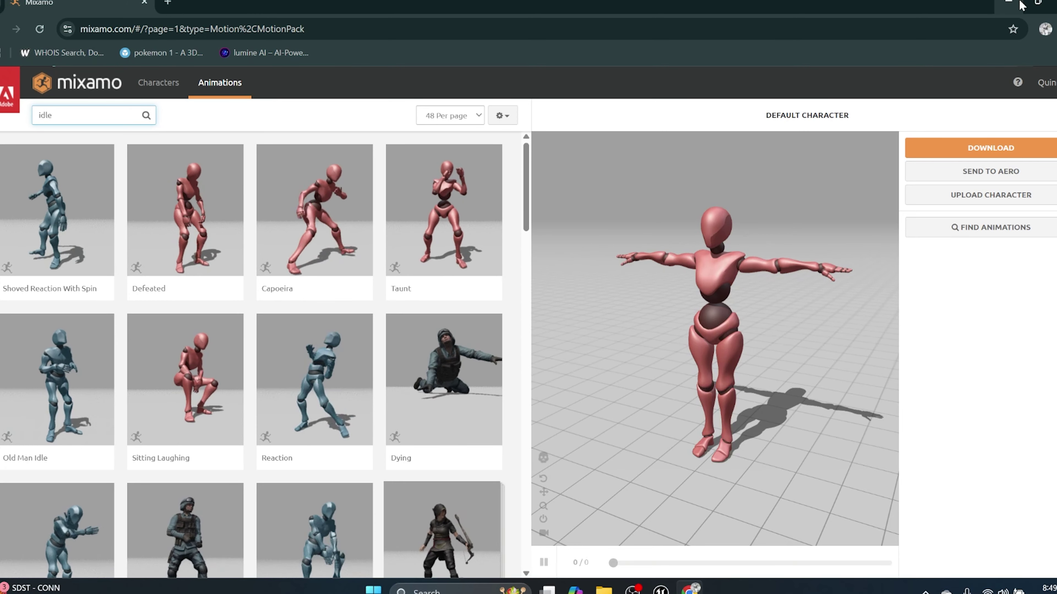
Switch to Unreal Engine and create a folder named Surv inside ThirdPerson > Blueprints.
click(1007, 4)
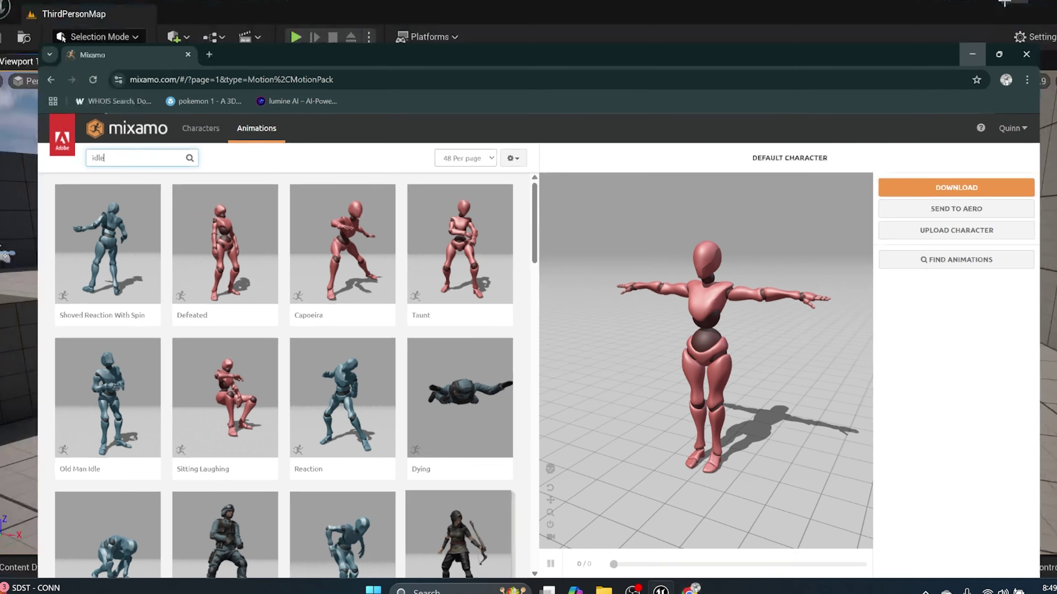
right_drag(528, 312, 437, 354)
scroll(528, 312, down, 2)
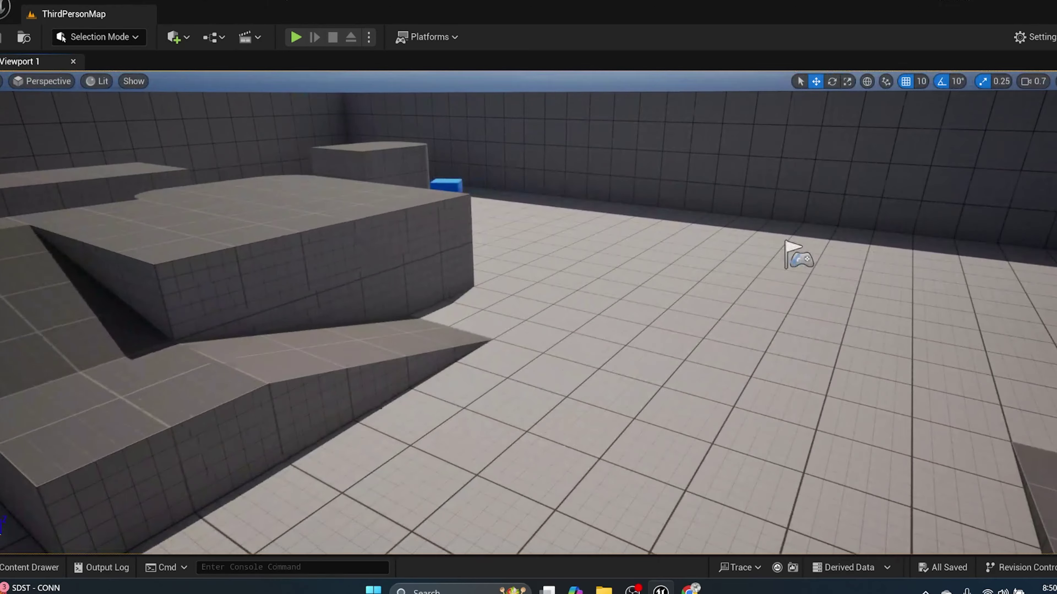
right_drag(397, 225, 333, 233)
key(ctrl+space)
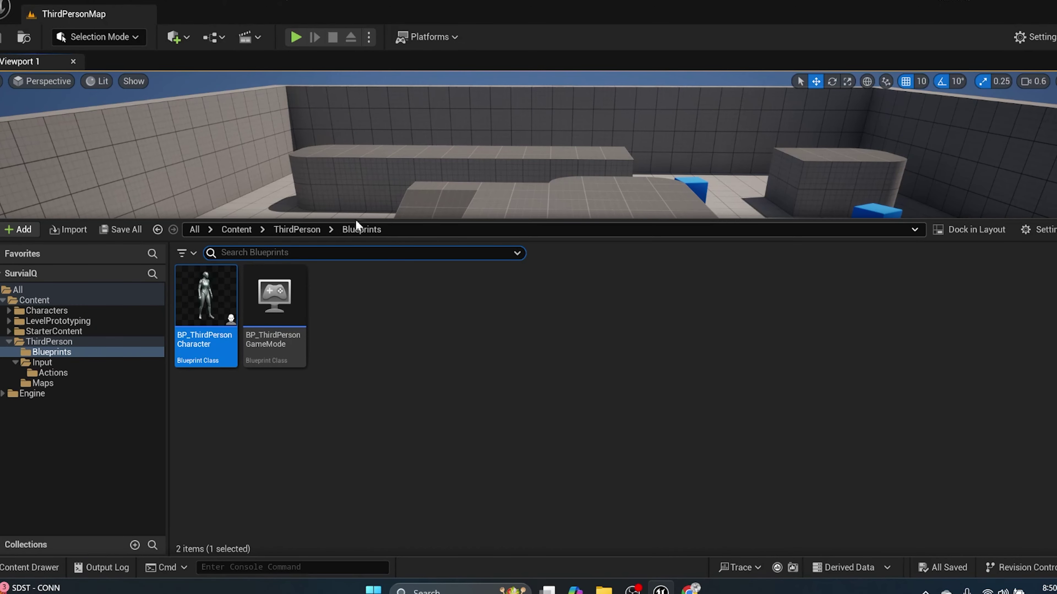
right_click(341, 321)
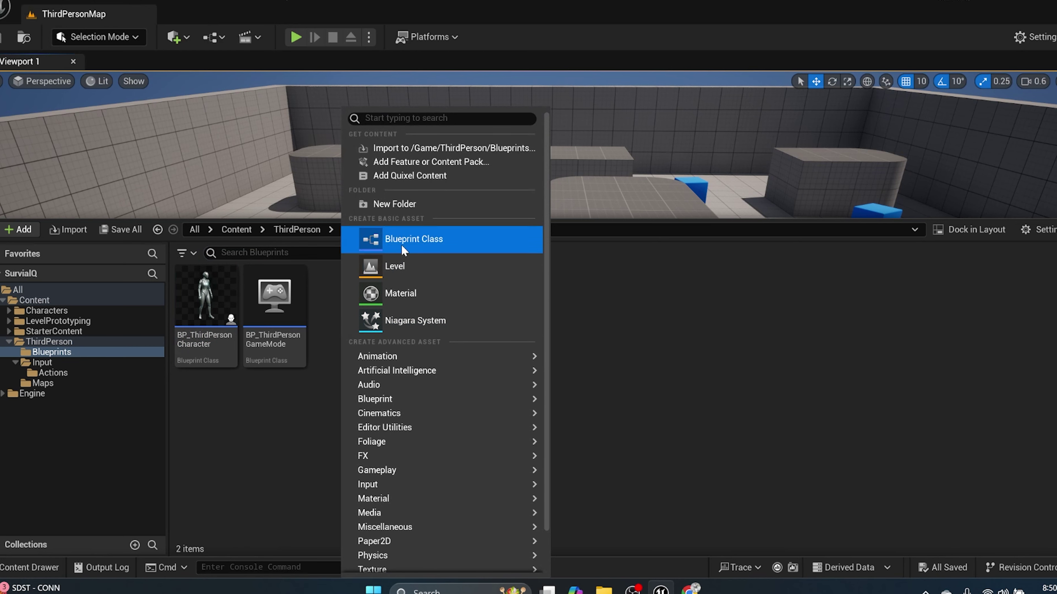
click(400, 204)
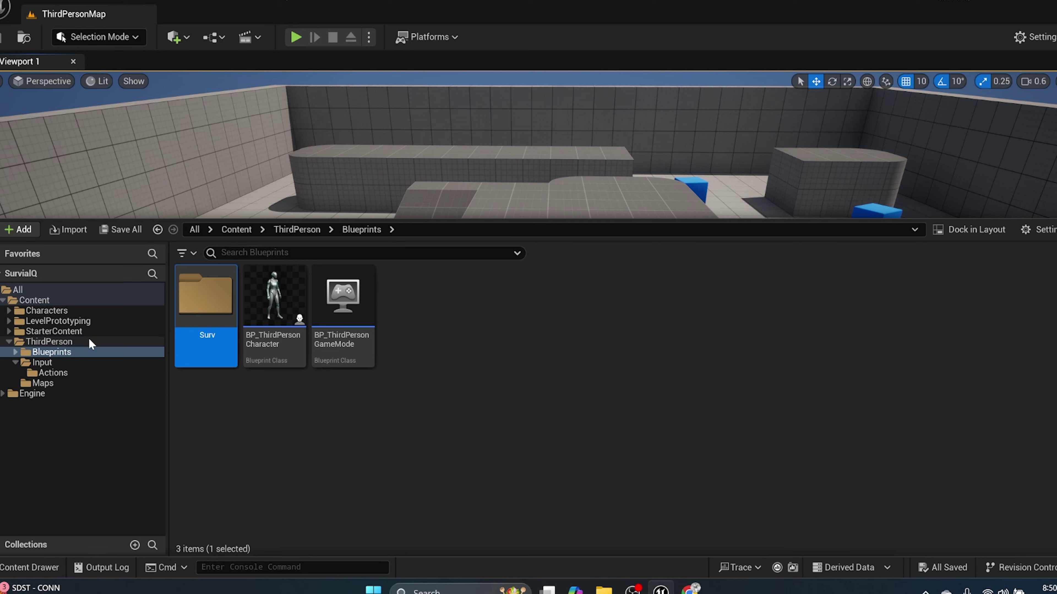
Open the Surv folder, then browse to Desktop > Characters > Witness in File Explorer.
double_click(205, 293)
right_click(363, 338)
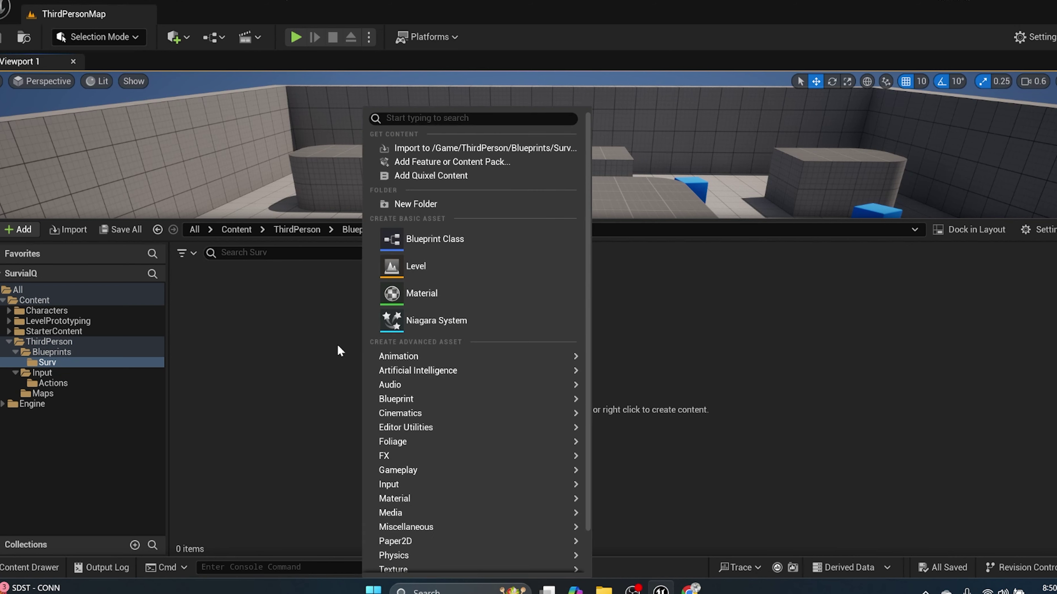
click(337, 307)
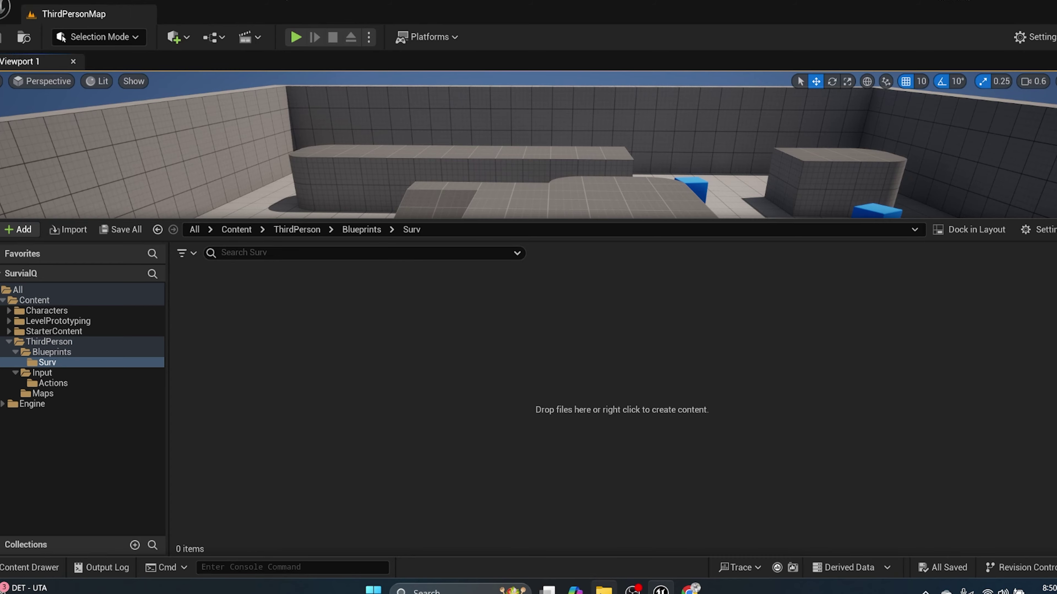
key(super+e)
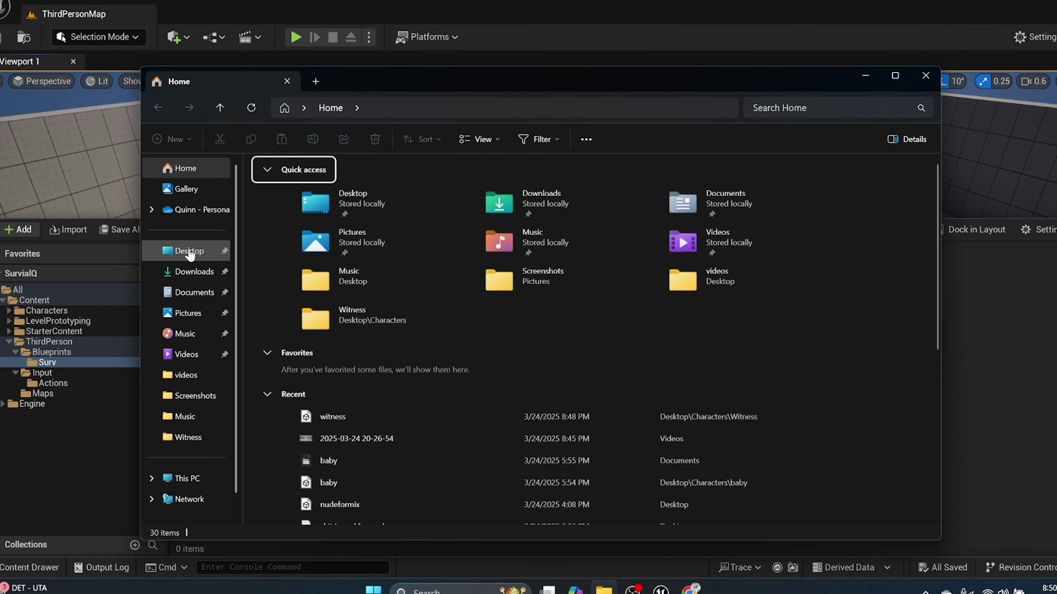
click(189, 251)
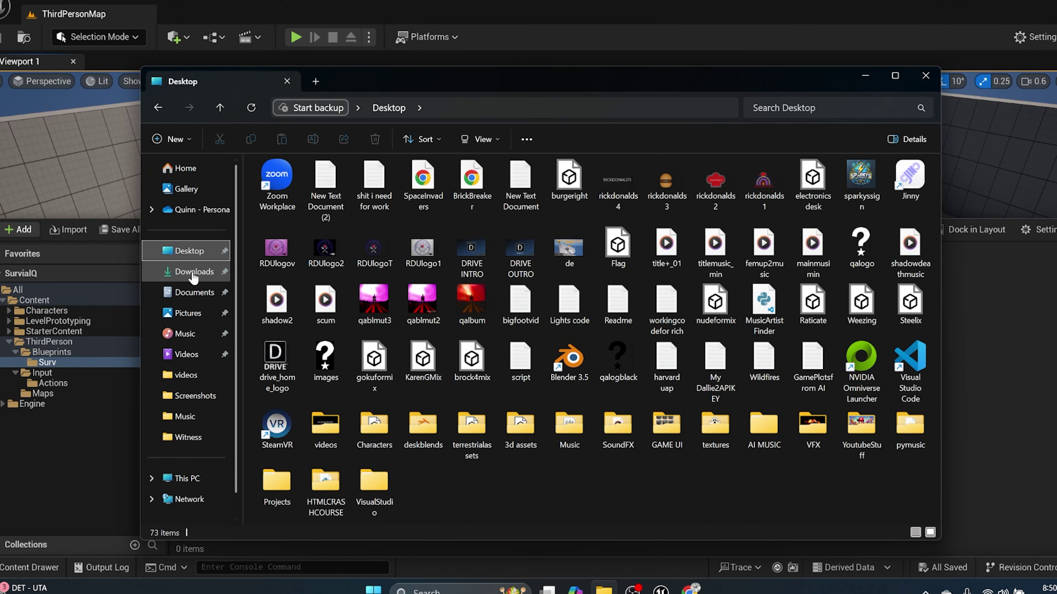
click(193, 272)
click(190, 251)
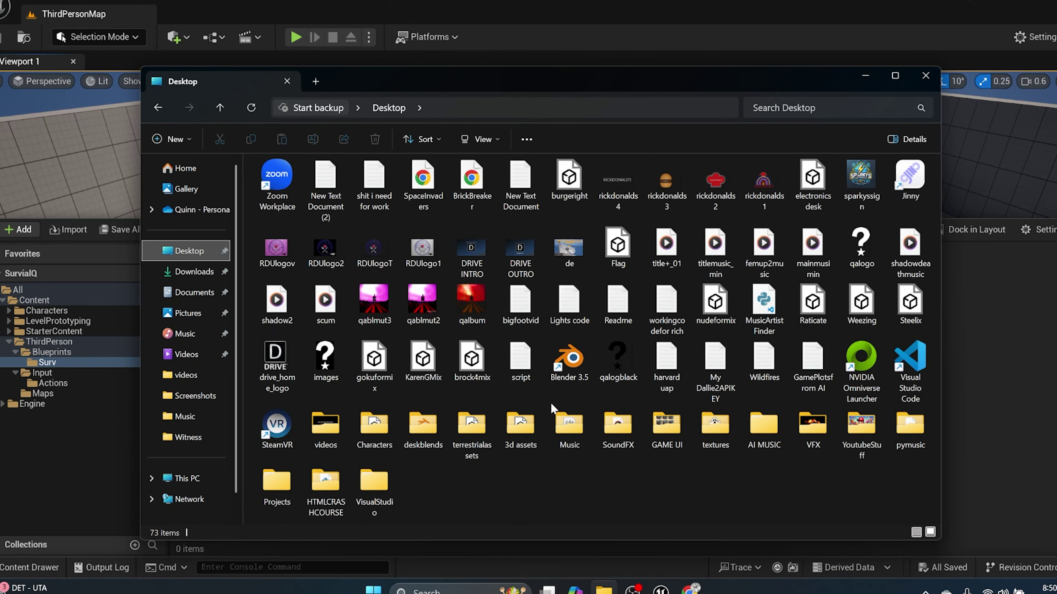
double_click(379, 434)
double_click(364, 217)
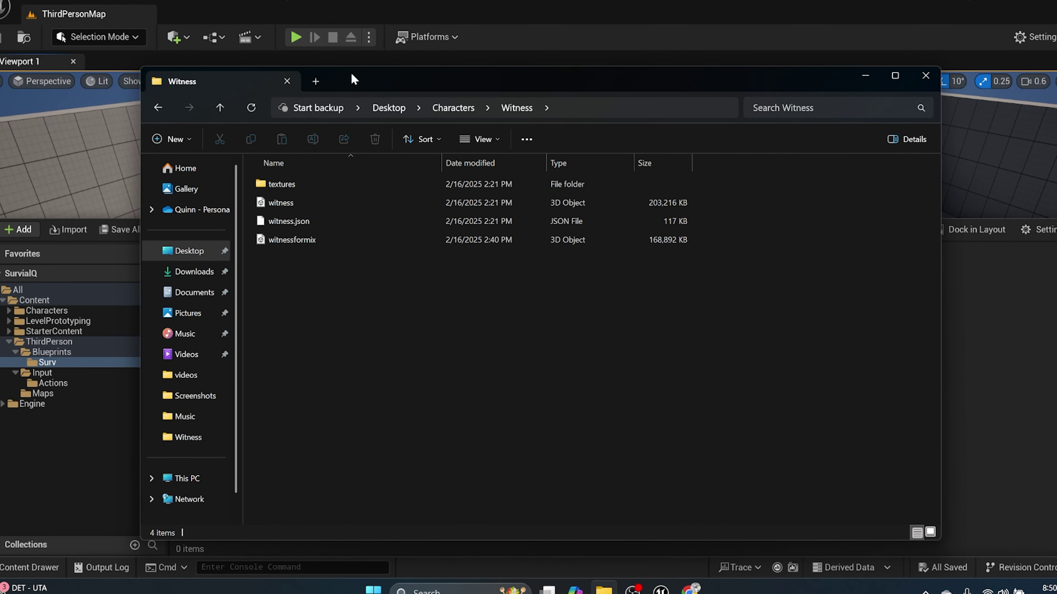
Import the witness 3D object into the Surv folder as a skeletal mesh with geometry and skinning weights, without animations.
drag(353, 78, 548, 89)
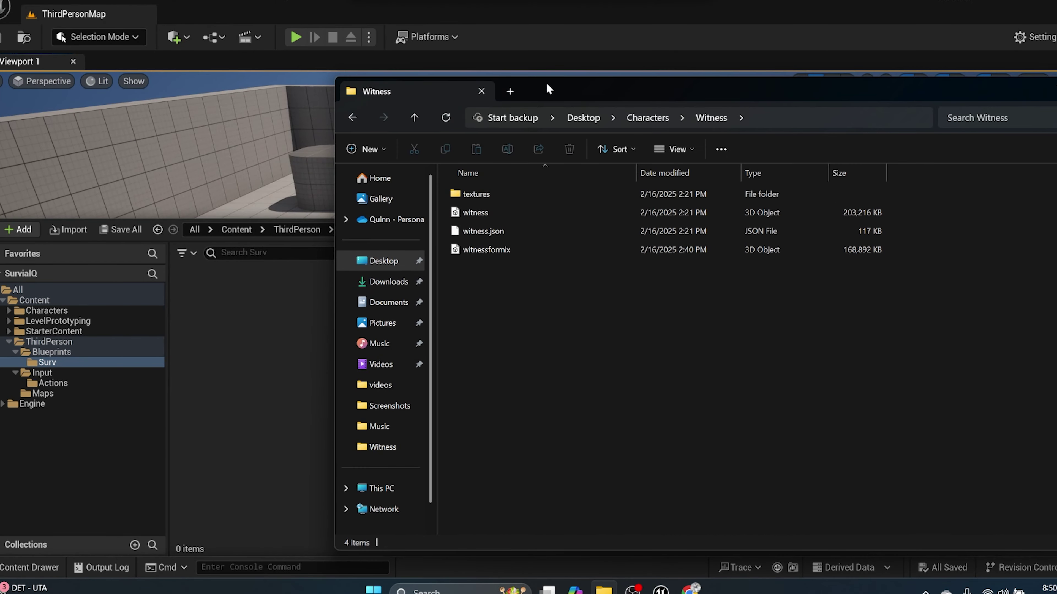
click(482, 215)
drag(483, 214, 252, 392)
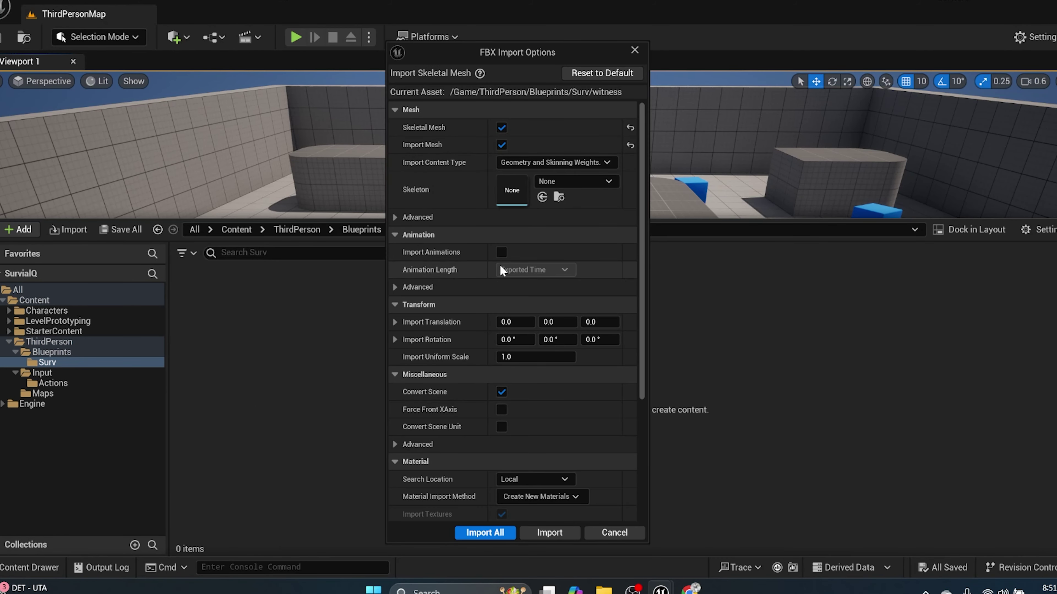
click(497, 535)
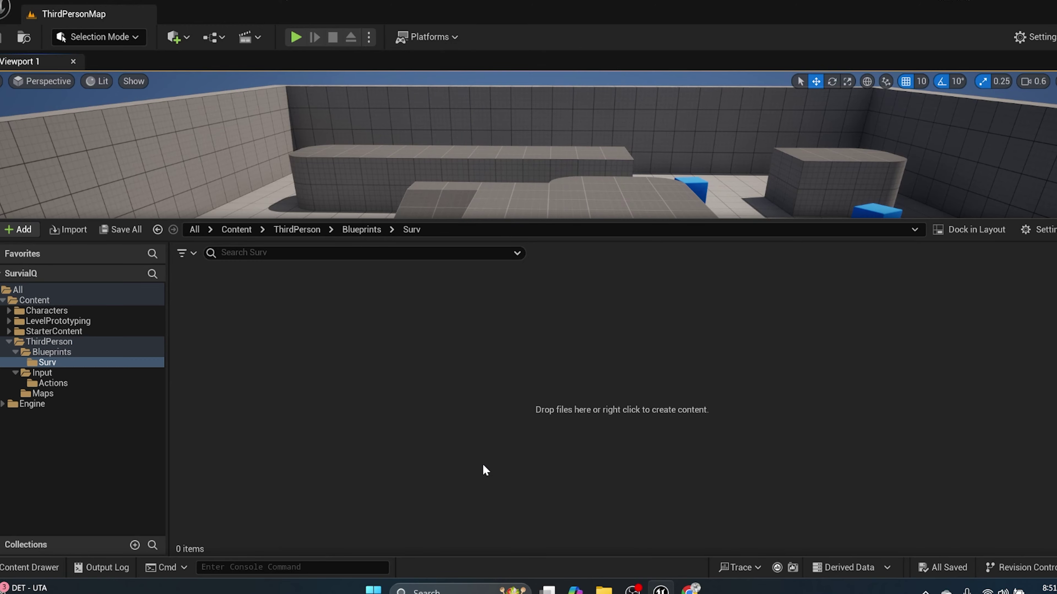
click(603, 589)
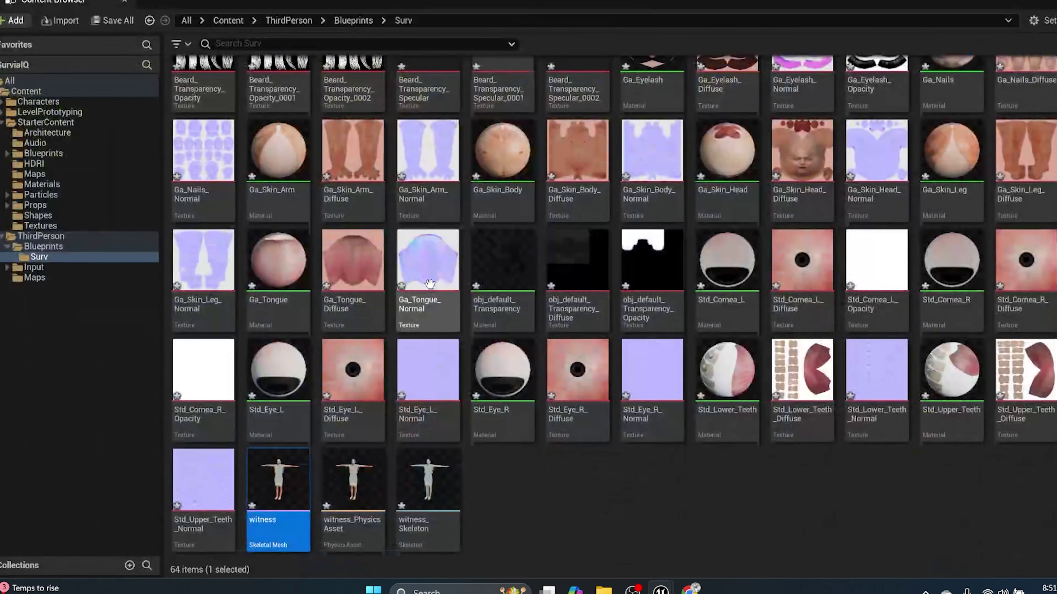
Look over the imported assets and create a folder named material inside the Surv folder.
scroll(400, 125, up, 2)
scroll(404, 133, down, 2)
scroll(407, 138, up, 2)
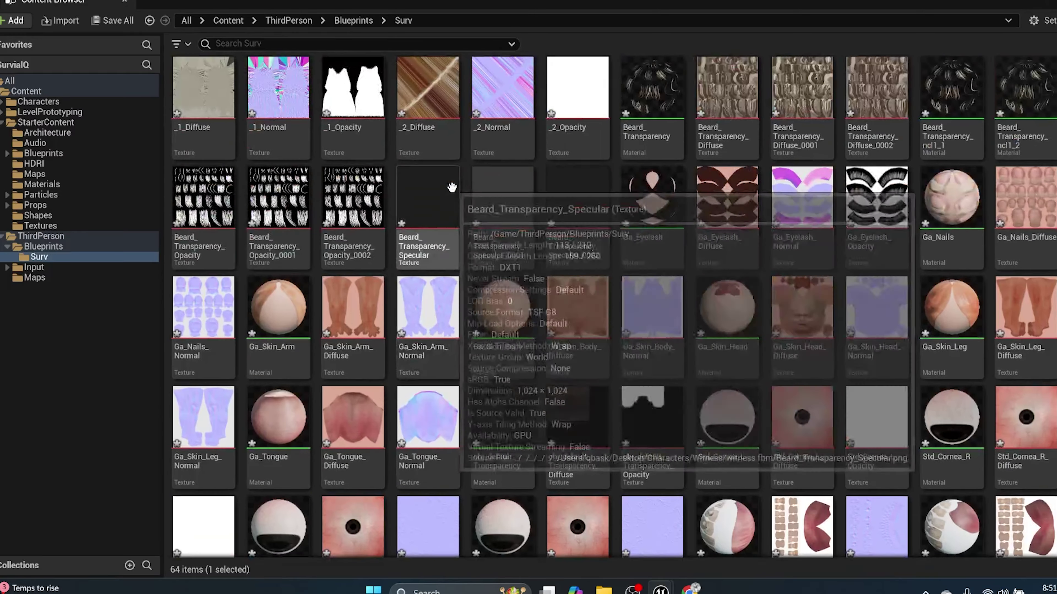
scroll(416, 166, down, 2)
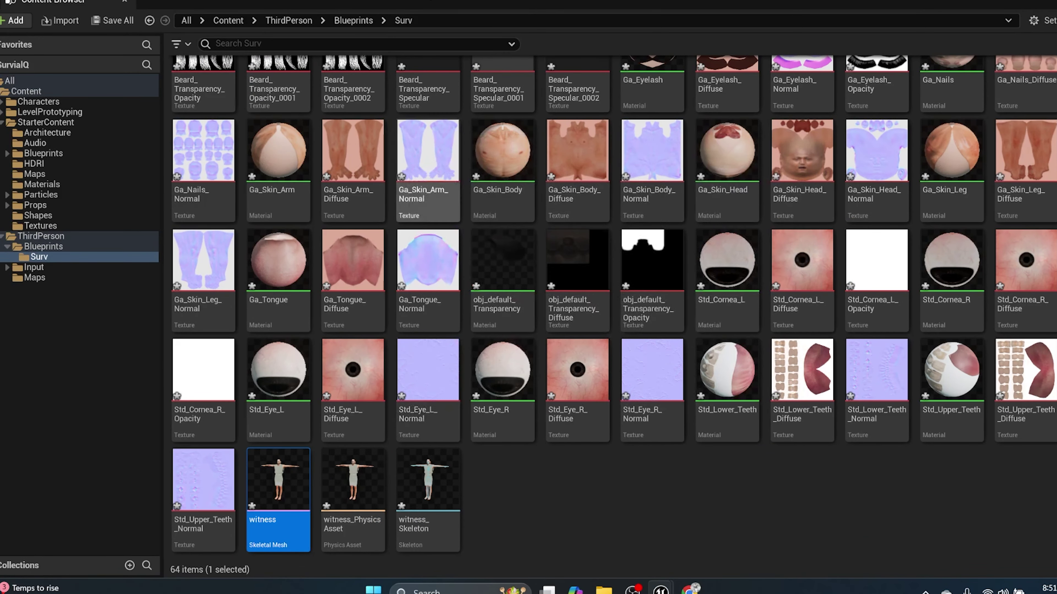
scroll(402, 250, up, 2)
scroll(362, 199, down, 2)
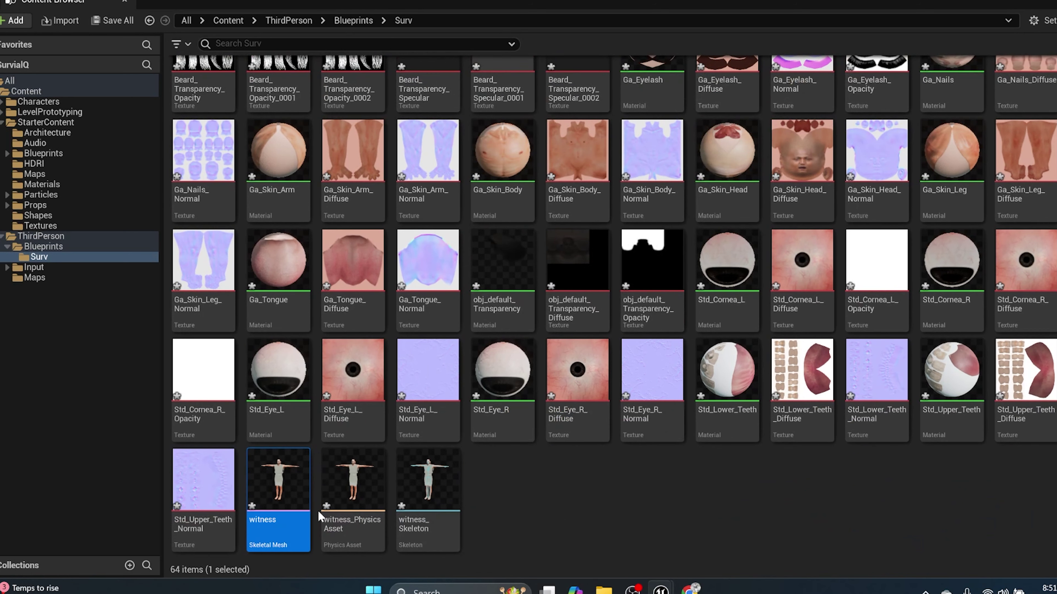
click(500, 498)
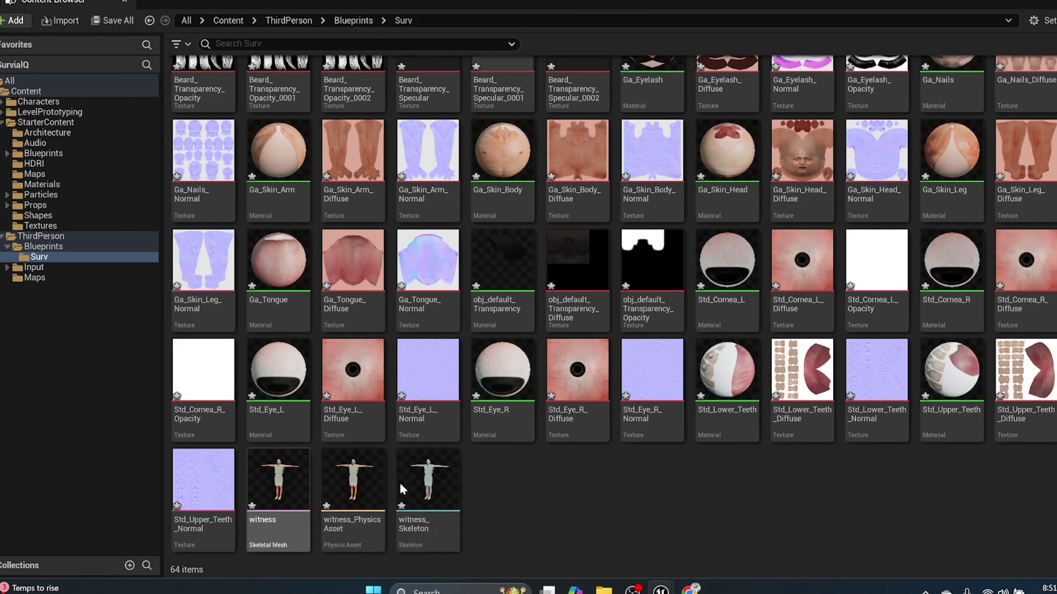
right_click(507, 490)
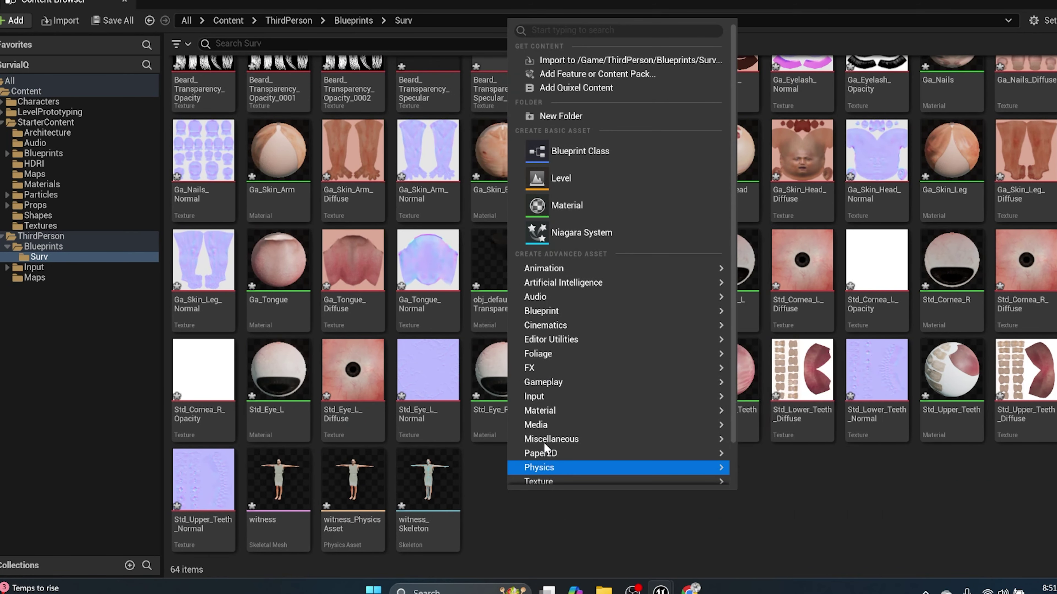
click(555, 114)
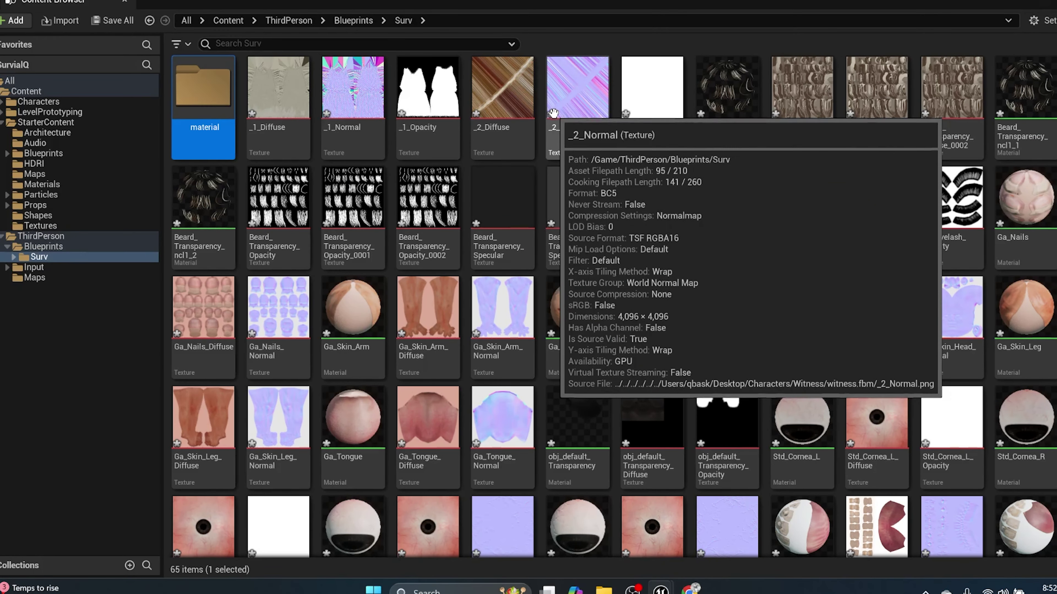
click(258, 97)
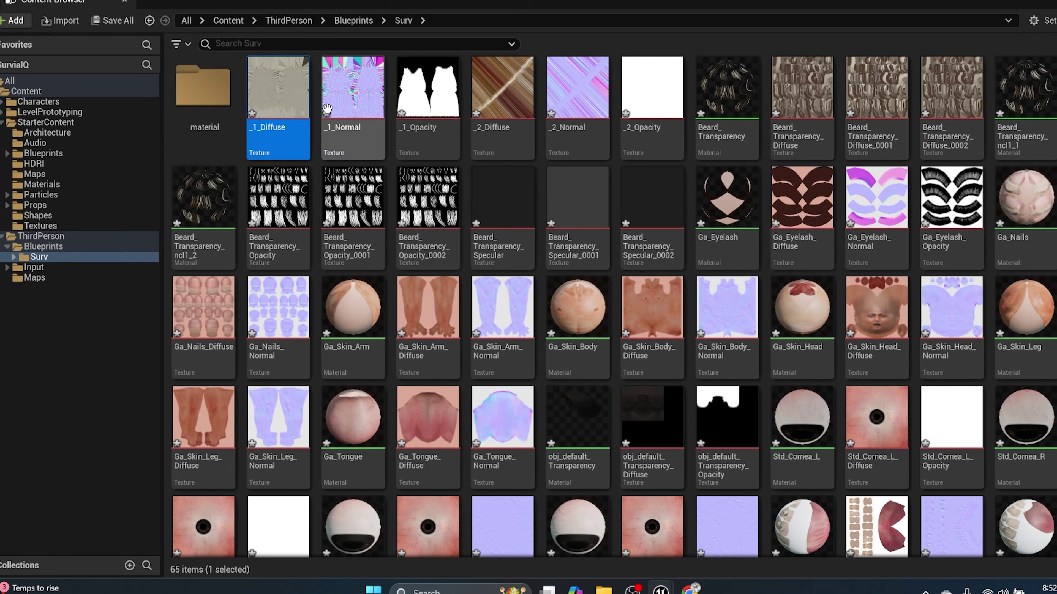
scroll(736, 370, down, 3)
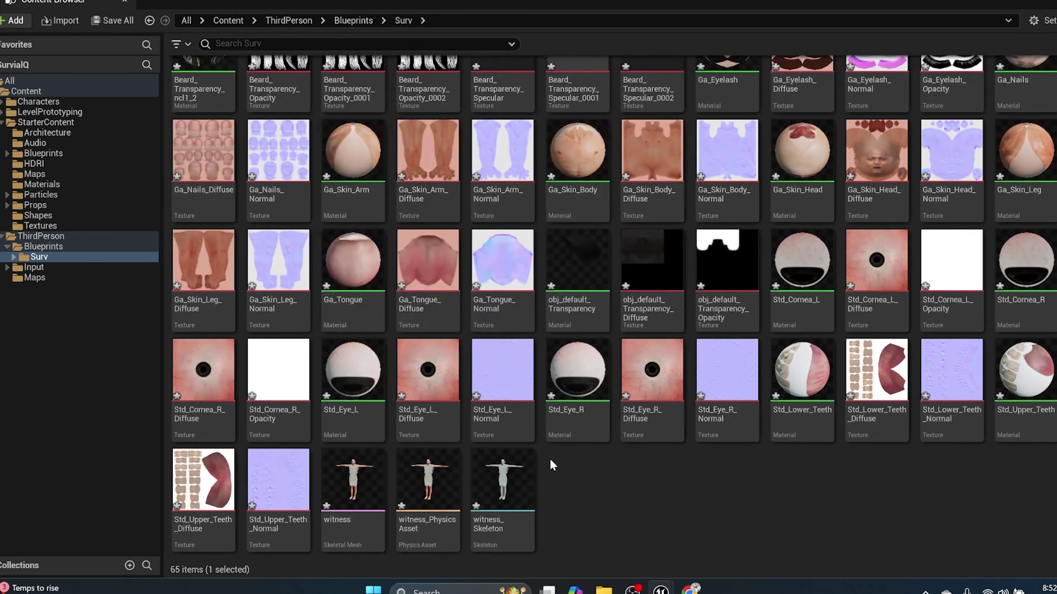
shift+click(278, 527)
scroll(308, 396, up, 3)
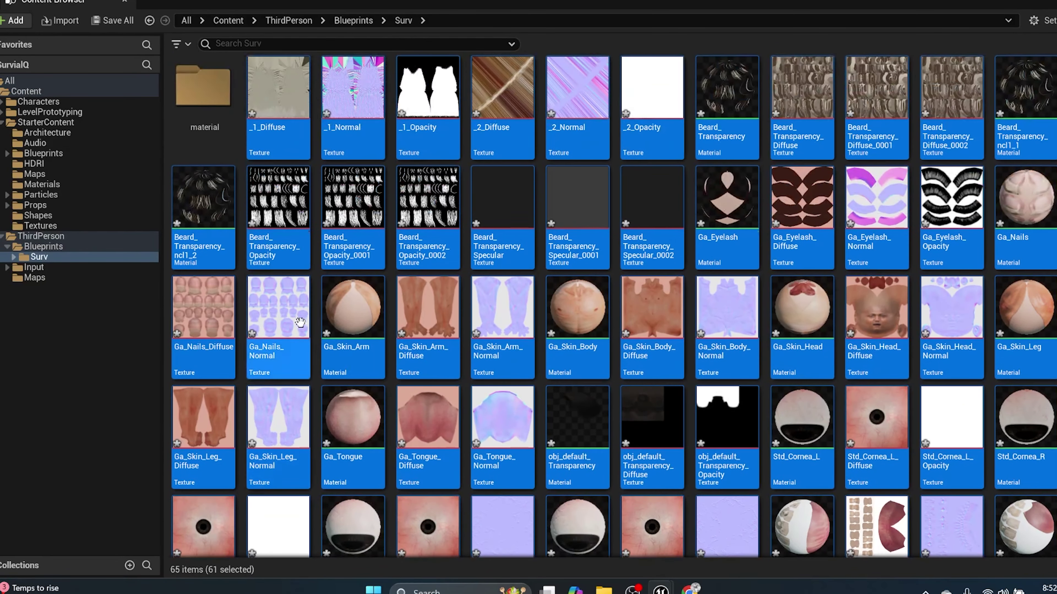
Move all textures and materials from _1_Diffuse through Std_Upper_Teeth_Normal into the material folder.
click(278, 96)
scroll(284, 295, down, 3)
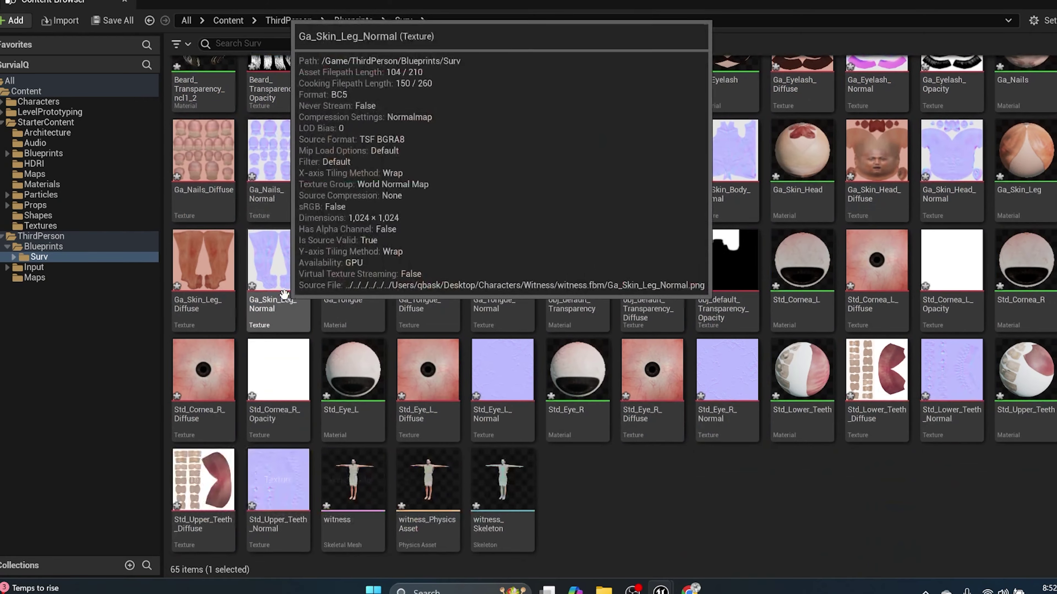
shift+click(279, 496)
scroll(324, 250, up, 3)
drag(330, 260, 196, 97)
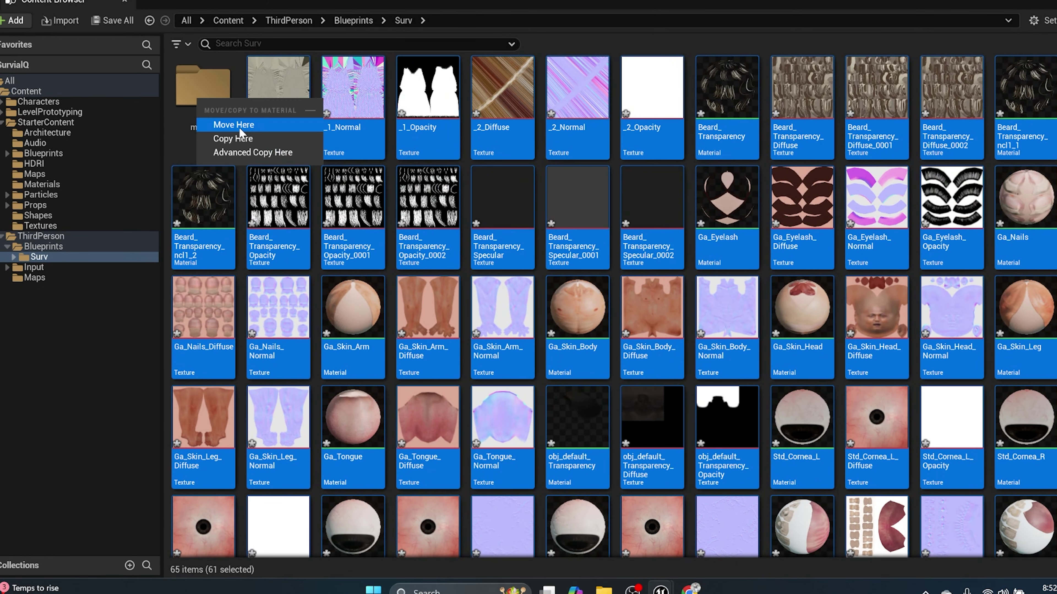
click(240, 123)
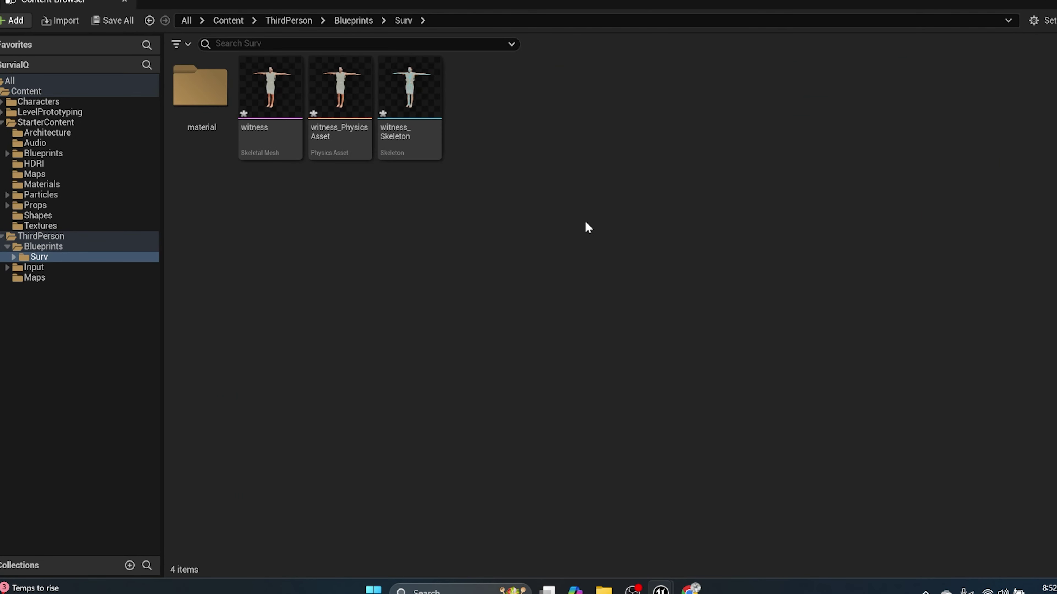
Create a folder named animations inside the Surv folder and open it.
right_click(401, 220)
click(496, 205)
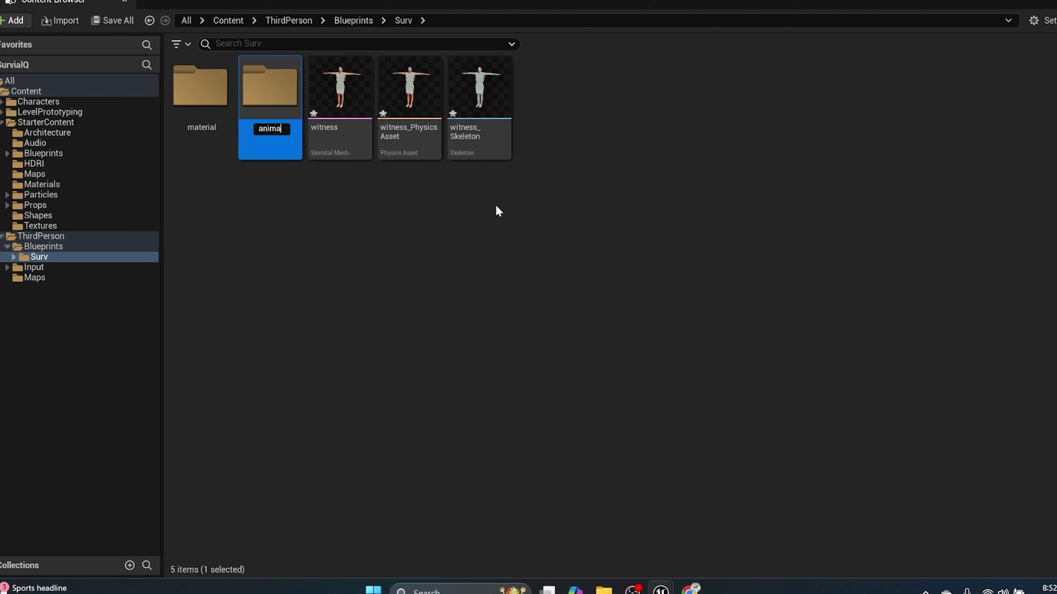
key(Return)
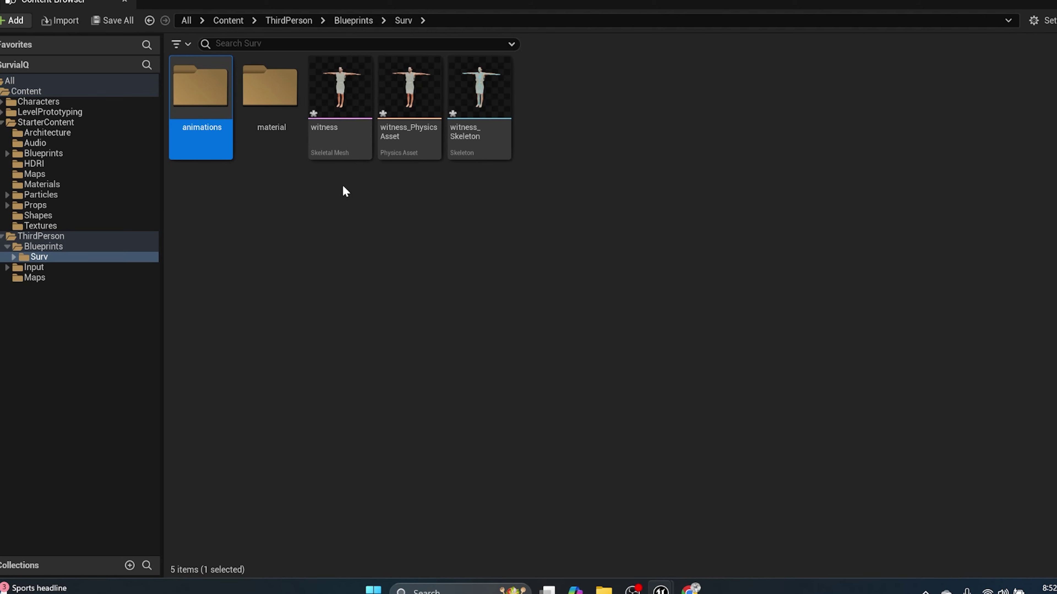
click(302, 217)
click(271, 125)
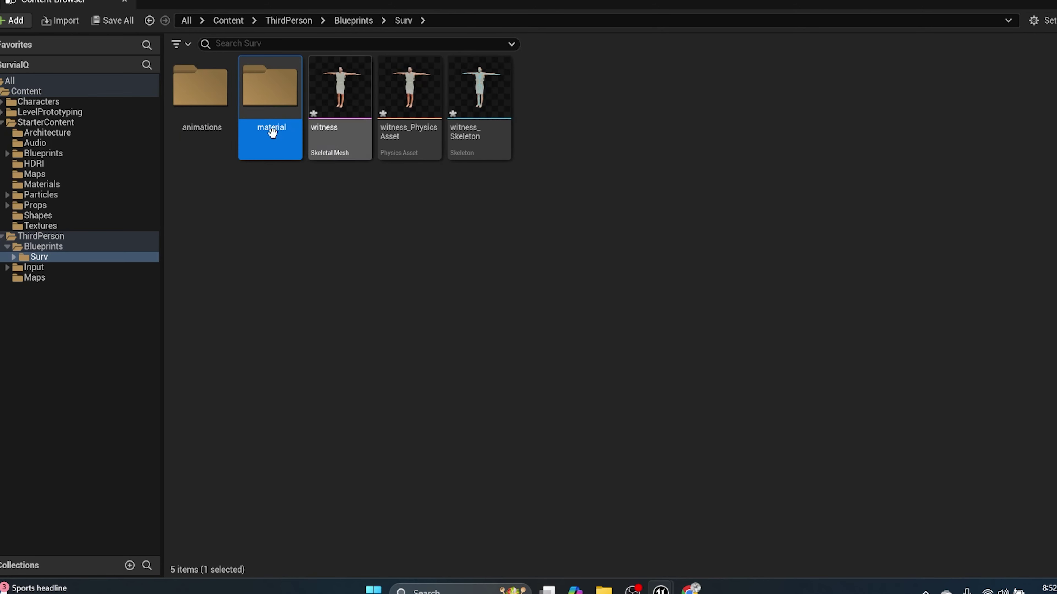
double_click(206, 105)
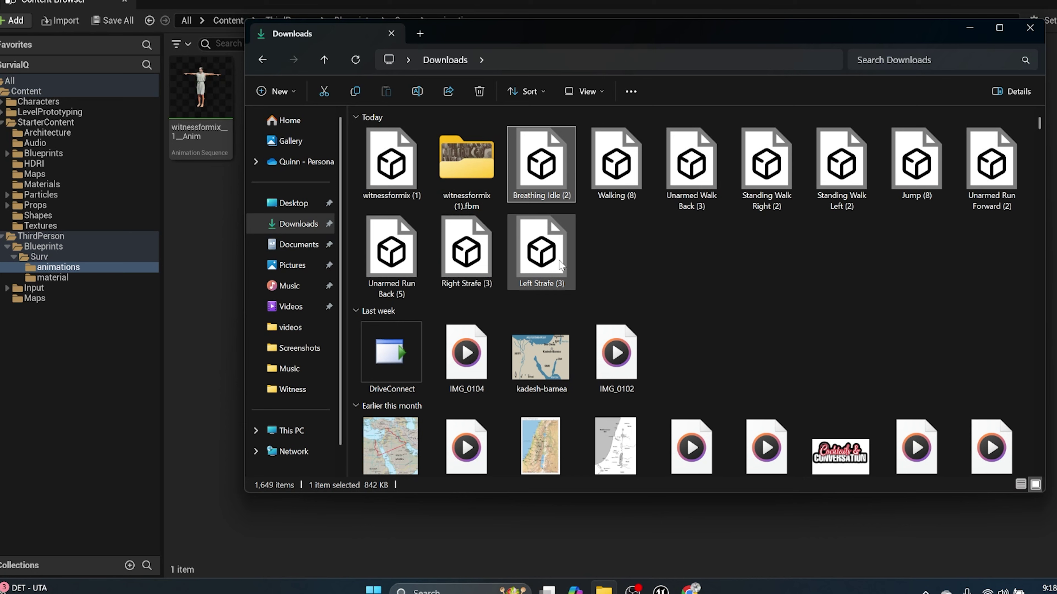
Import all animation files from Breathing Idle (2) through Left Strafe (3) in Downloads into the animations folder, using the witnessformix__1__Skeleton skeleton.
shift+click(556, 169)
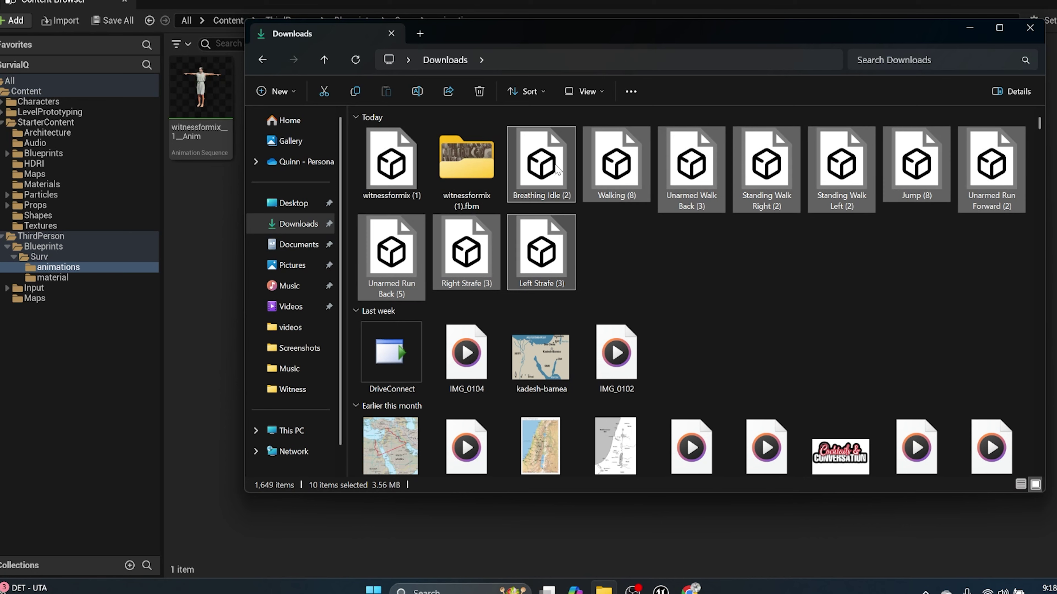
drag(556, 154, 218, 346)
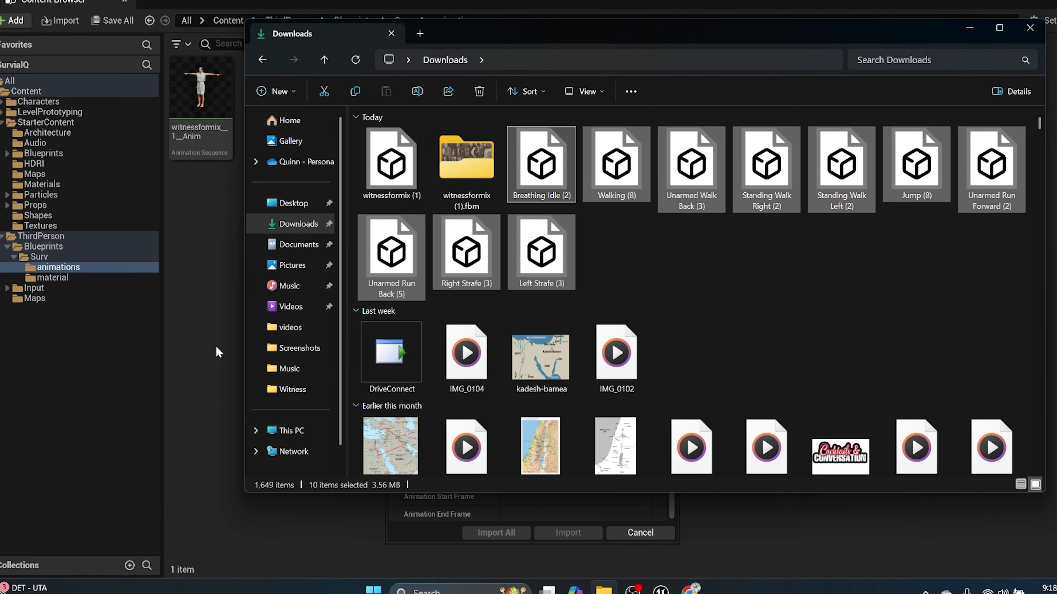
click(331, 526)
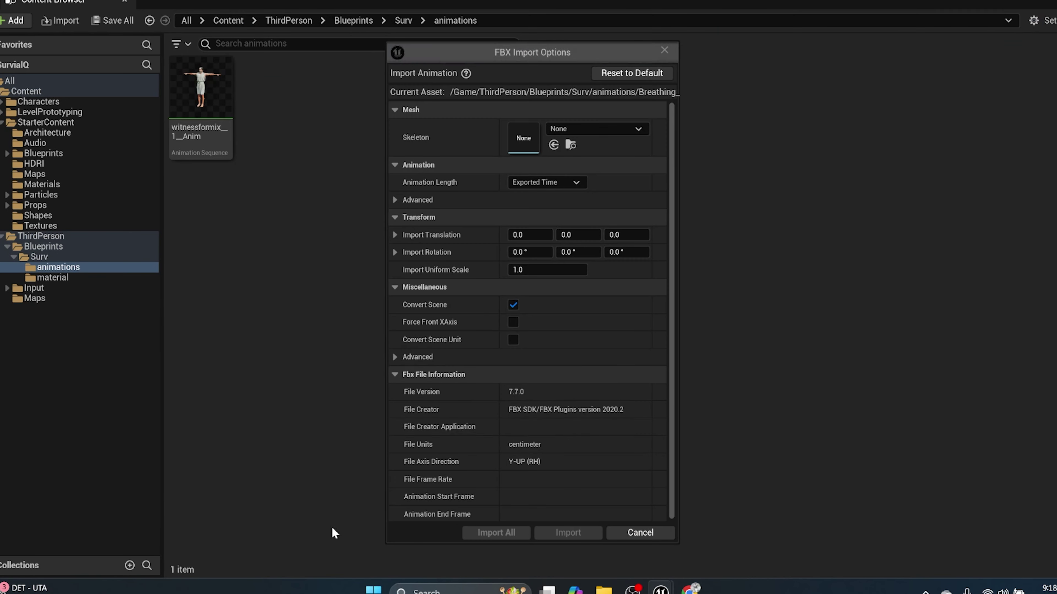
click(584, 130)
click(619, 316)
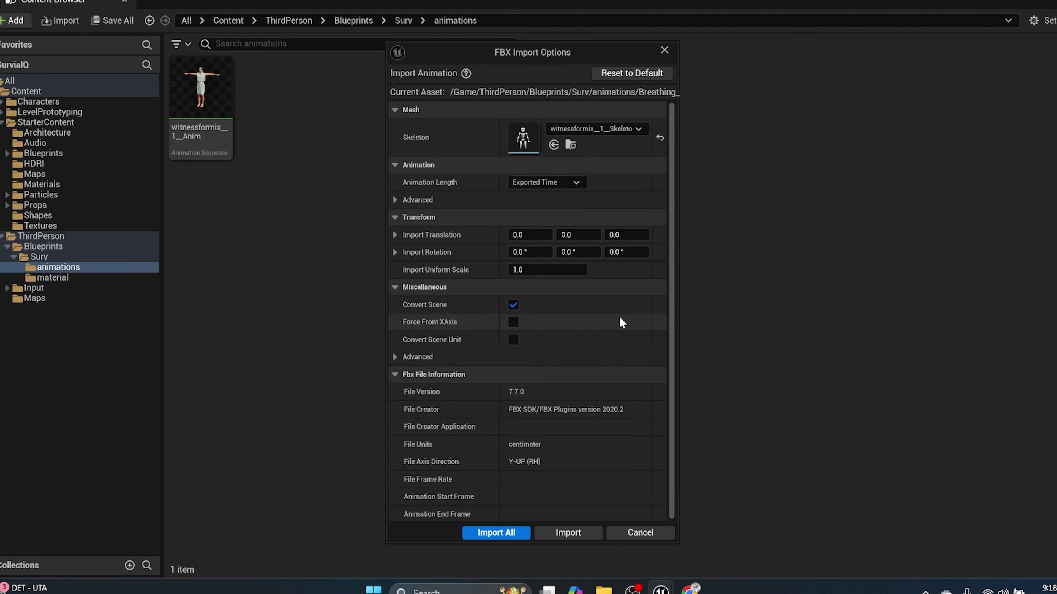
click(504, 534)
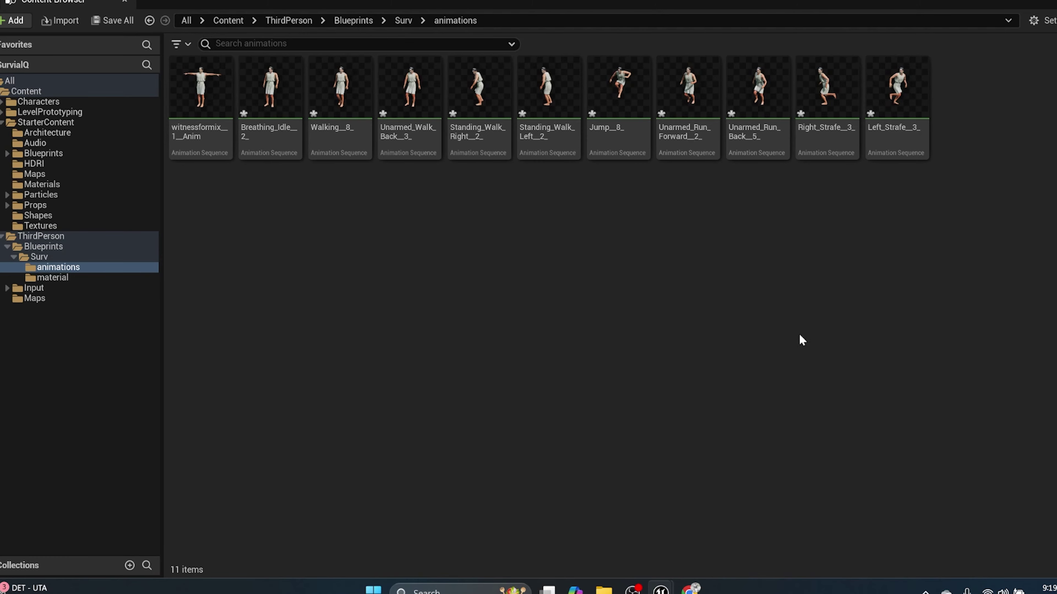
Close the Content Browser window and save all unsaved assets, dismissing the filename warning.
click(124, 2)
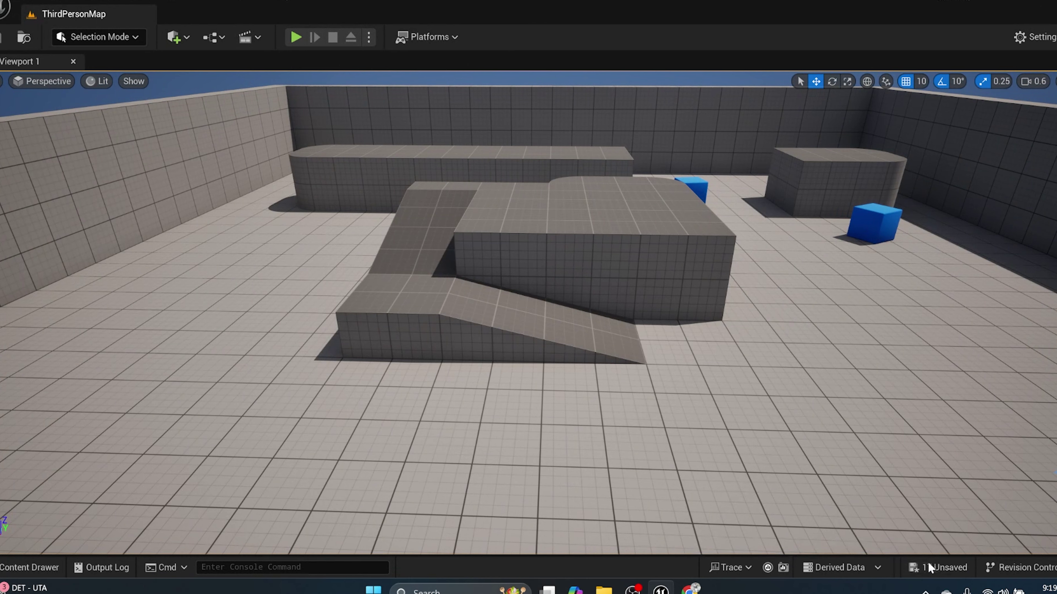
click(945, 568)
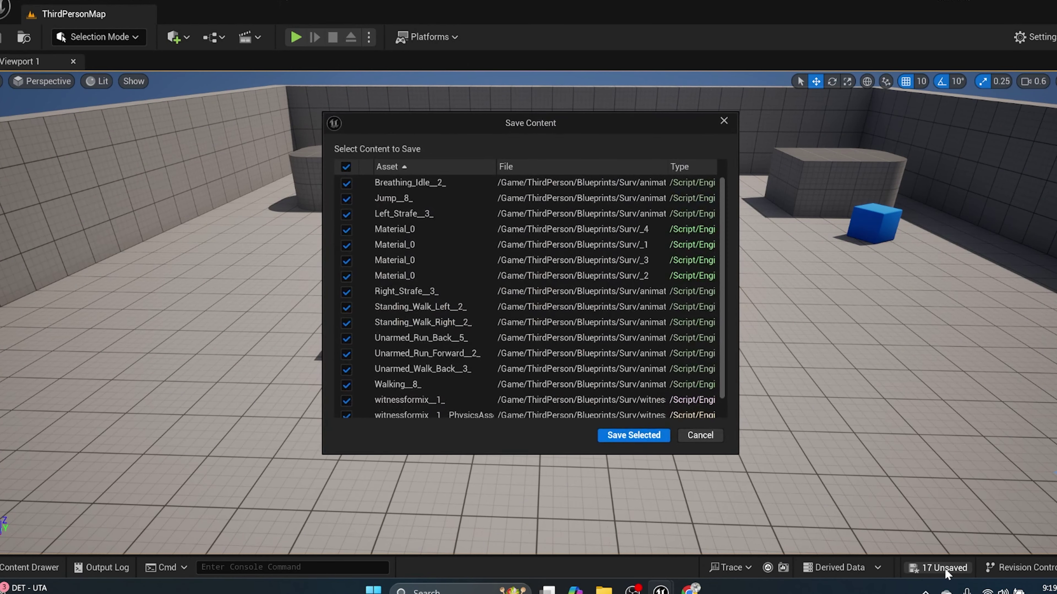
click(614, 433)
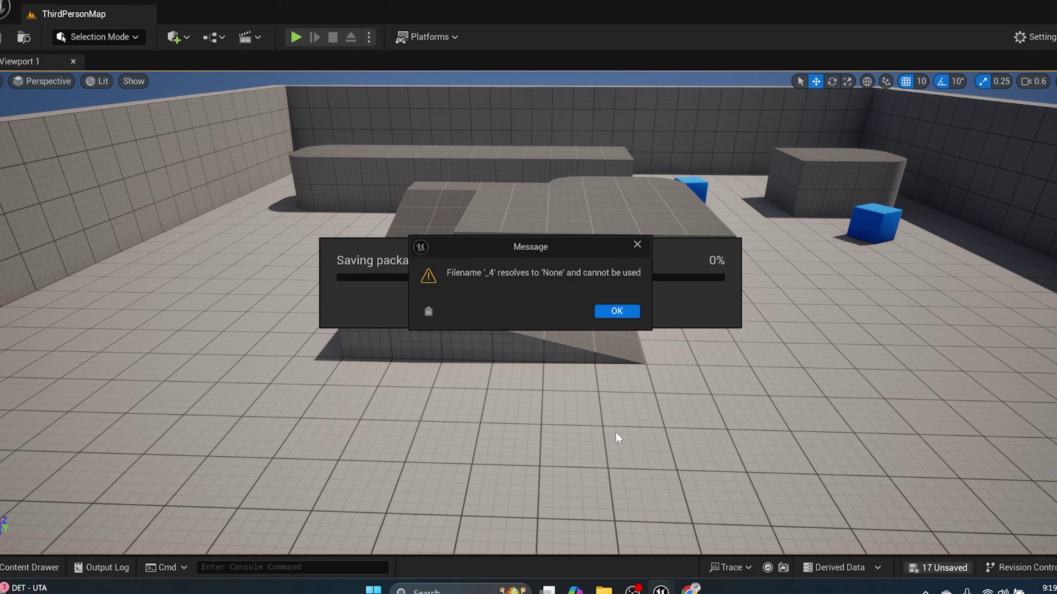
key(Return)
Look over the textures and materials stored in the material folder inside Surv.
click(12, 567)
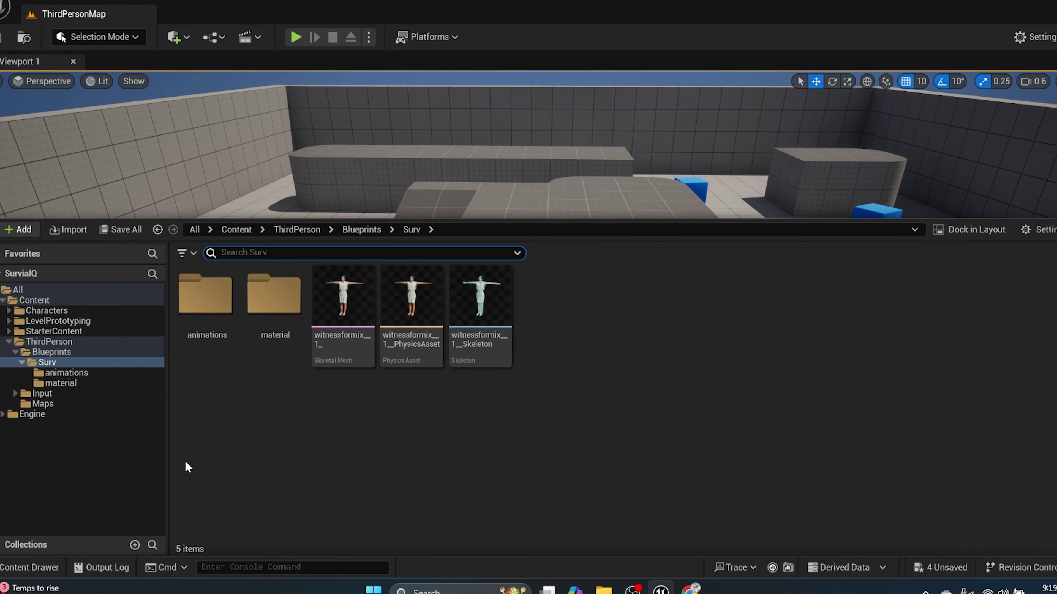
double_click(247, 300)
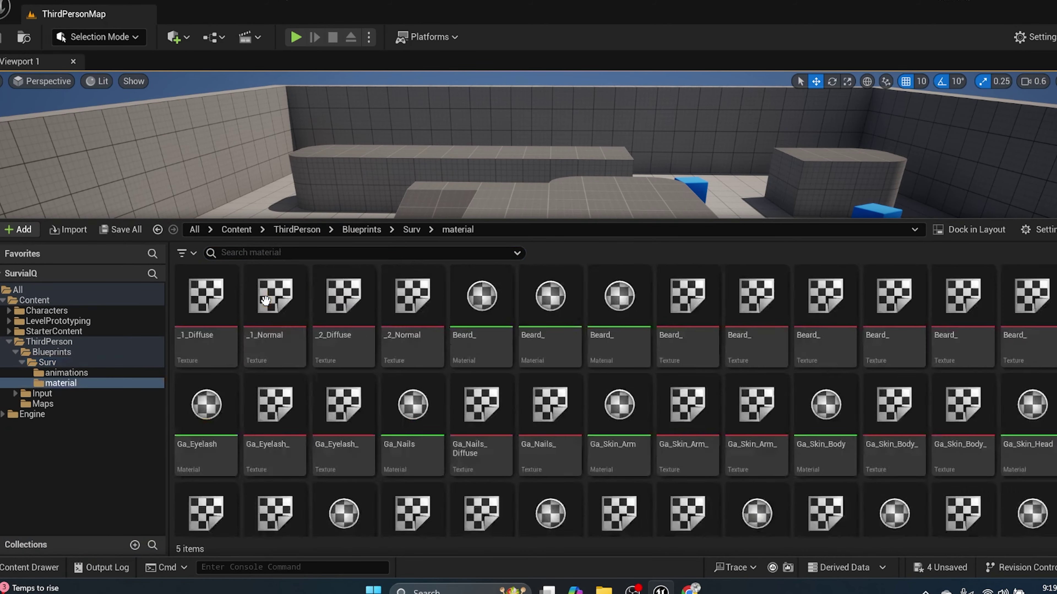
scroll(572, 460, down, 2)
scroll(573, 460, up, 3)
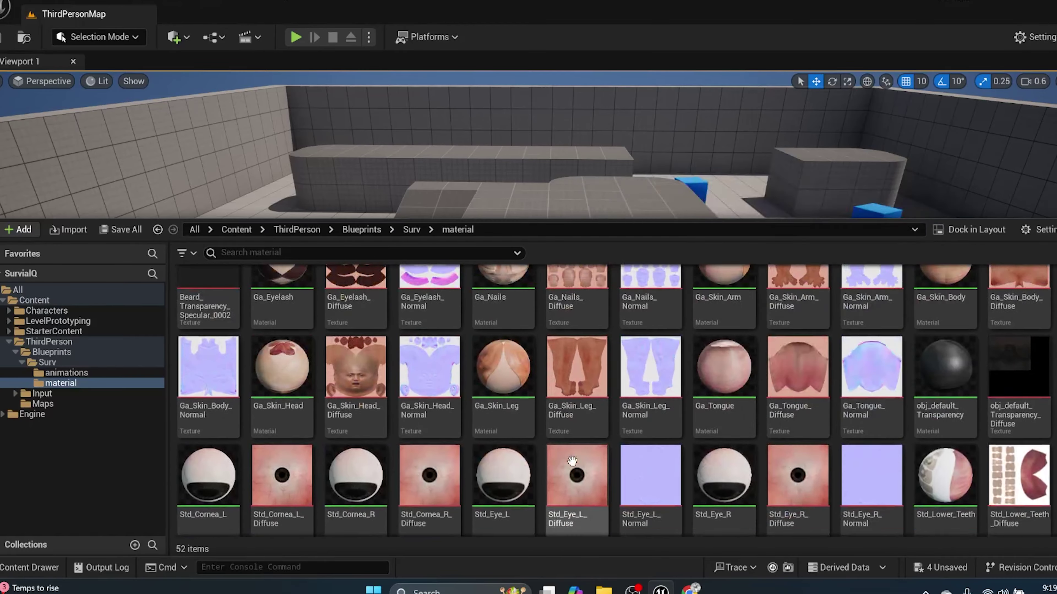
scroll(477, 341, down, 3)
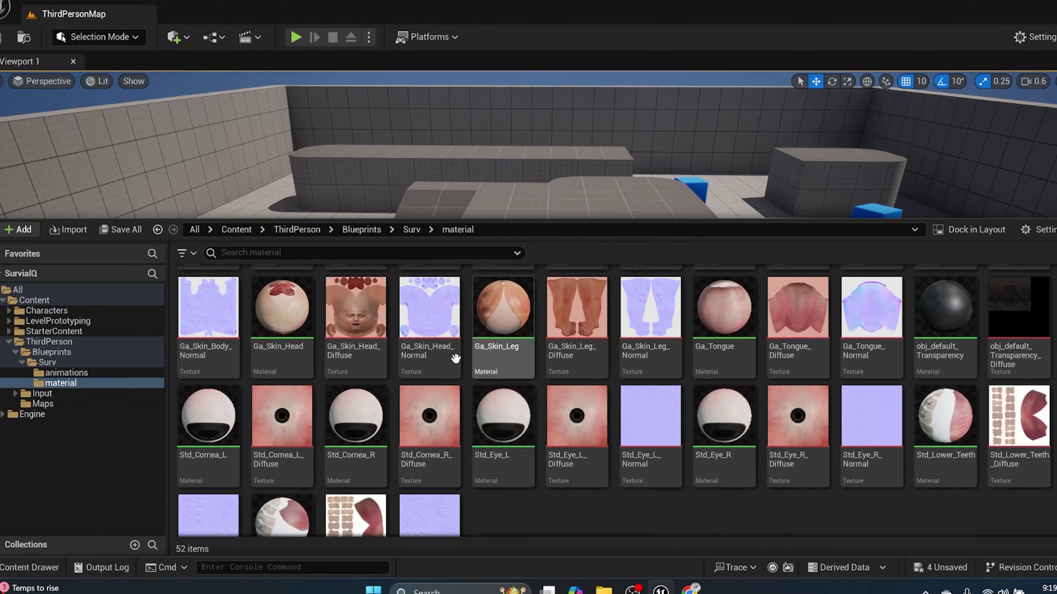
View the BP_ThirdPersonCharacter blueprint from the Blueprints folder and close it.
click(341, 230)
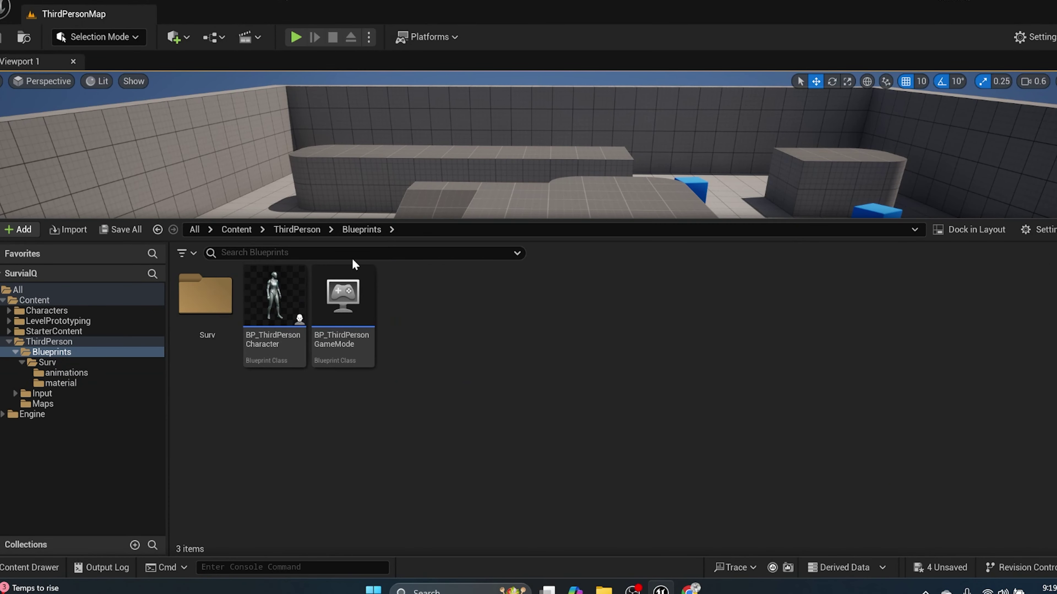
click(268, 317)
double_click(266, 318)
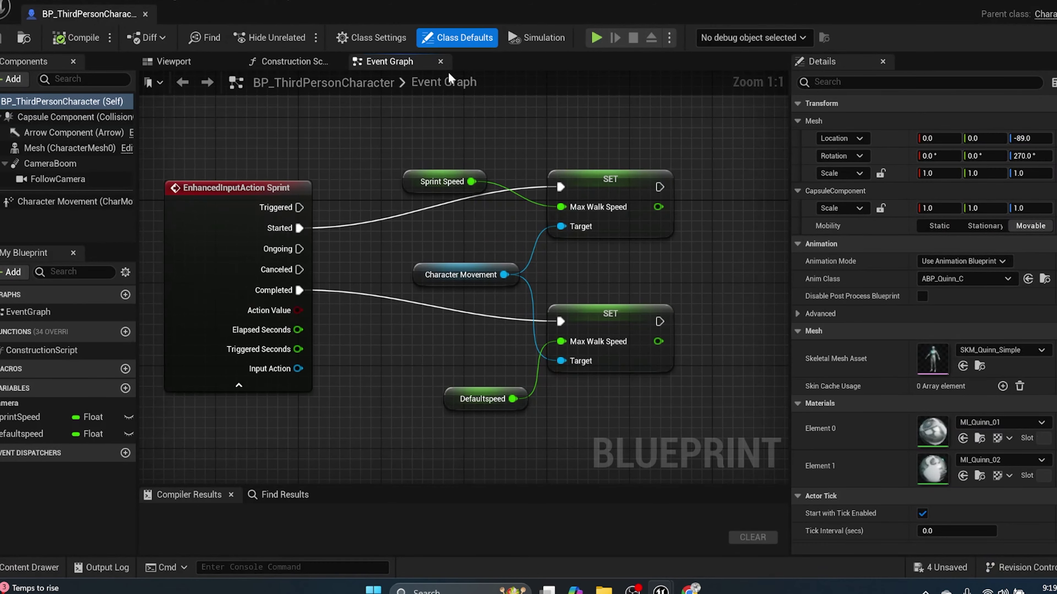
click(146, 14)
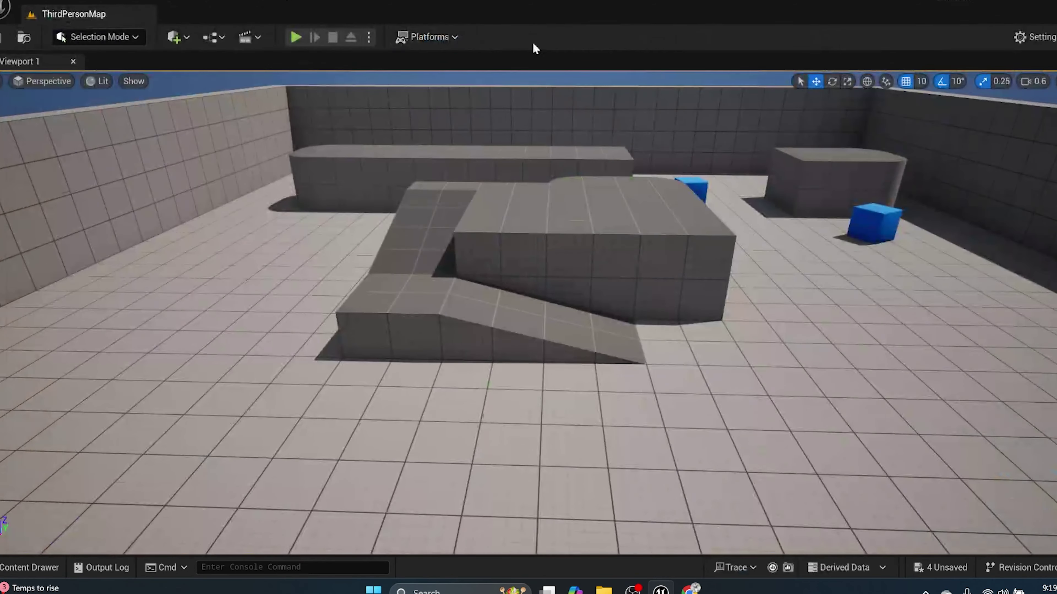
Play the level, walk the default character around forward and sideways, and stop the session.
click(296, 38)
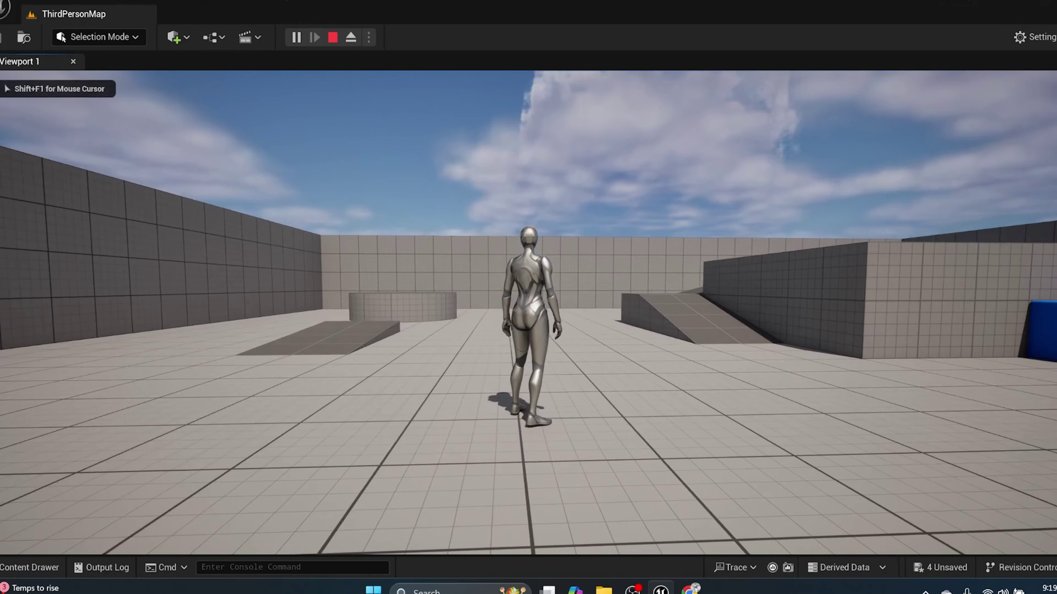
key(w)
key(d)
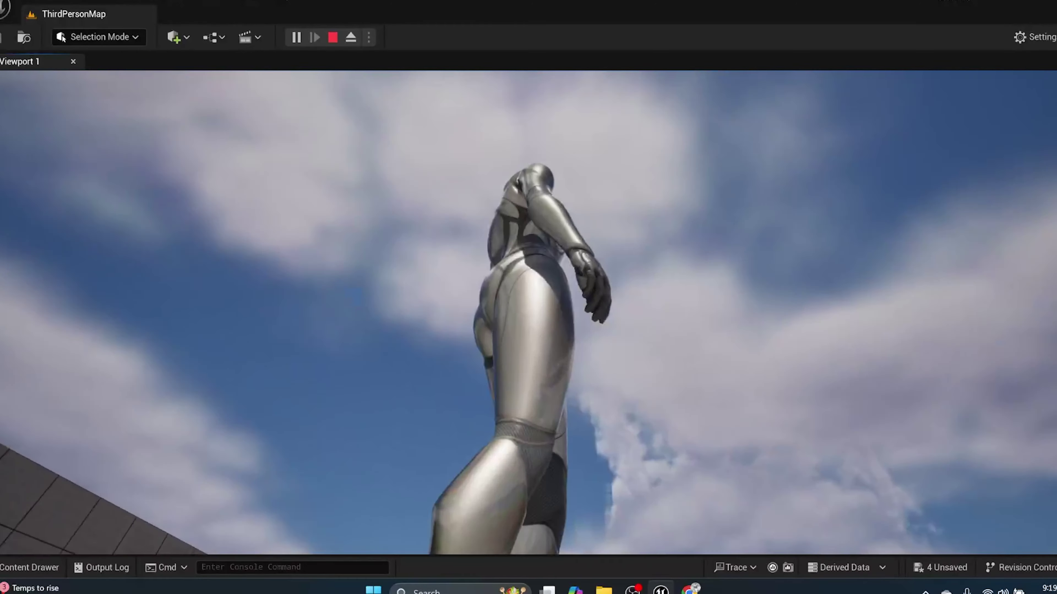
key(shift+F1)
click(332, 38)
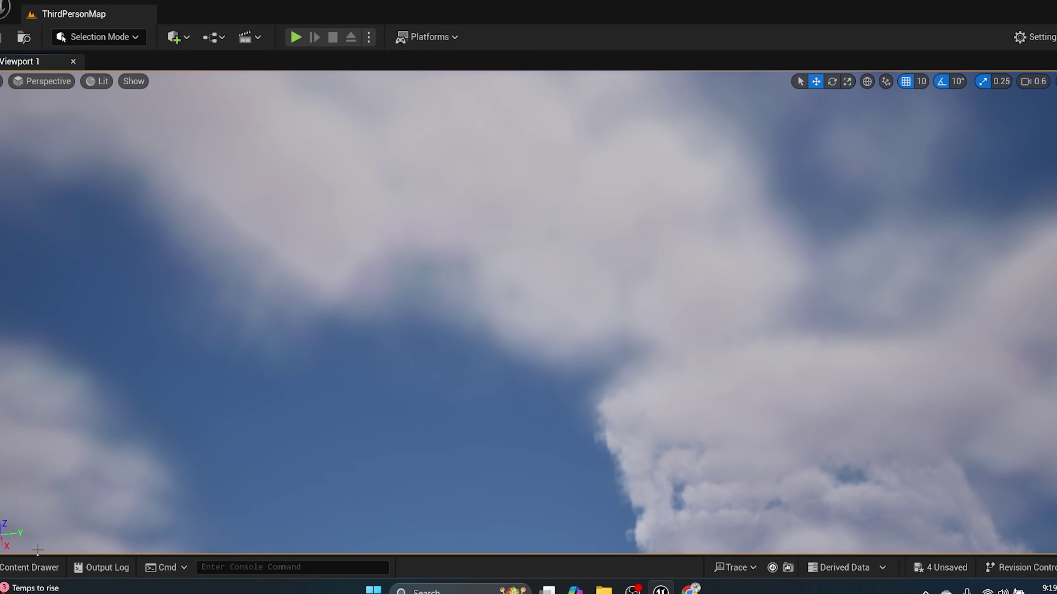
Create a Blend Space named Surv_BS in the Surv folder, based on the witnessformix__1__Skeleton skeleton.
click(25, 566)
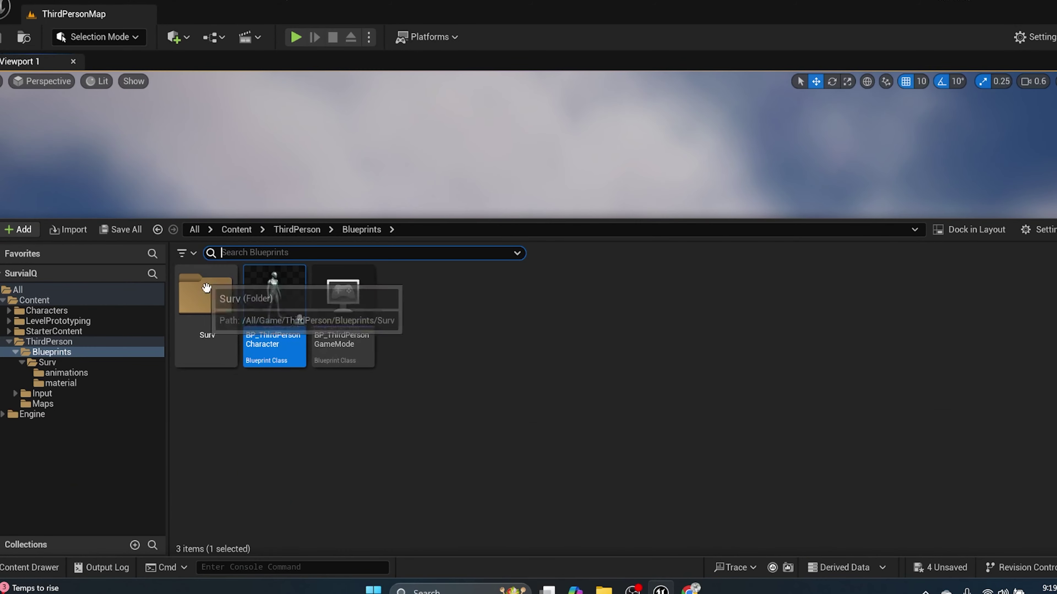
double_click(207, 288)
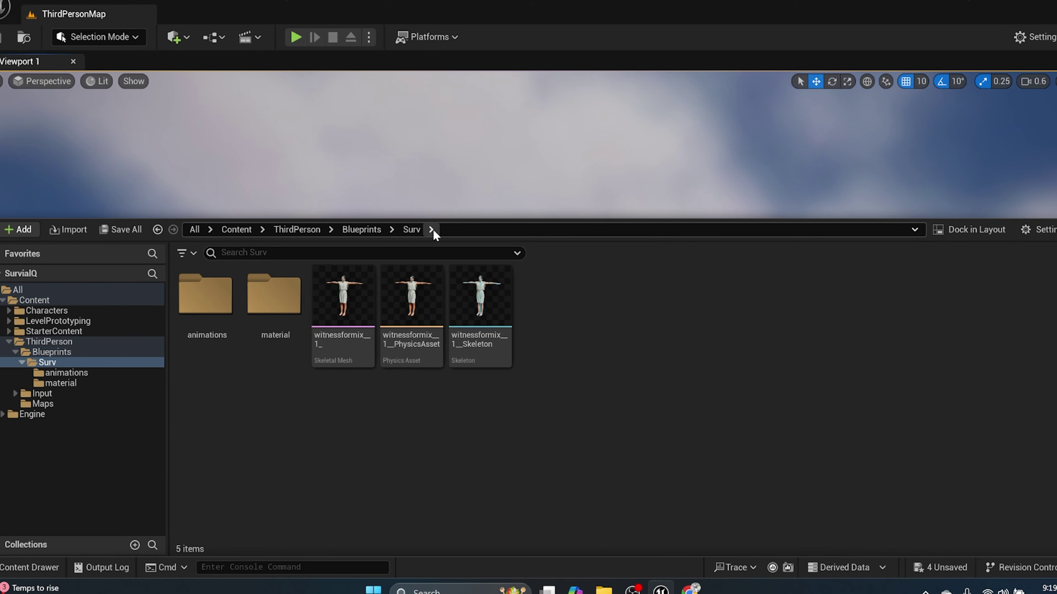
right_click(540, 358)
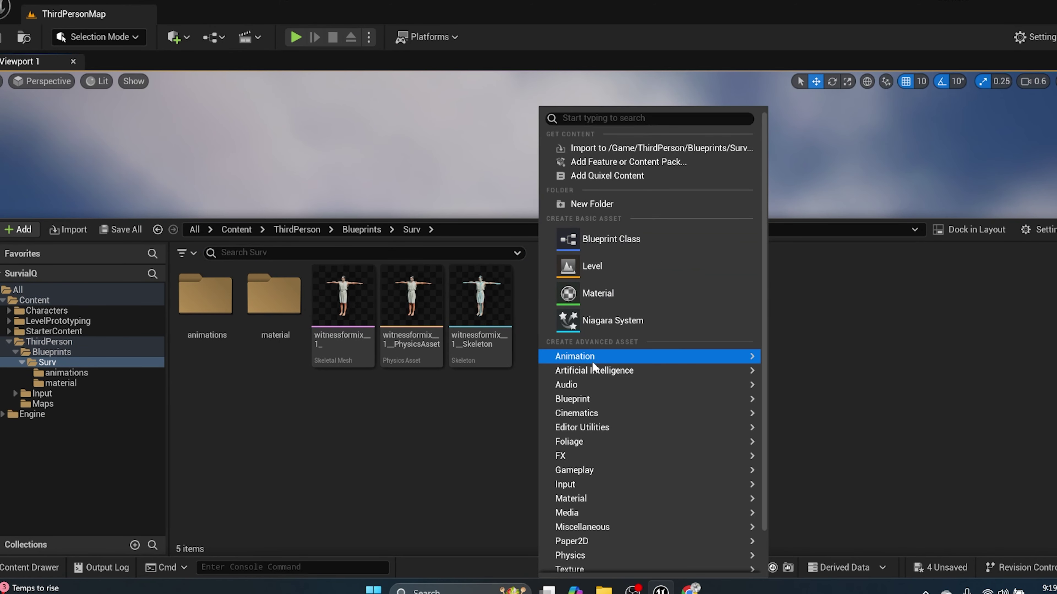
mouse_move(593, 361)
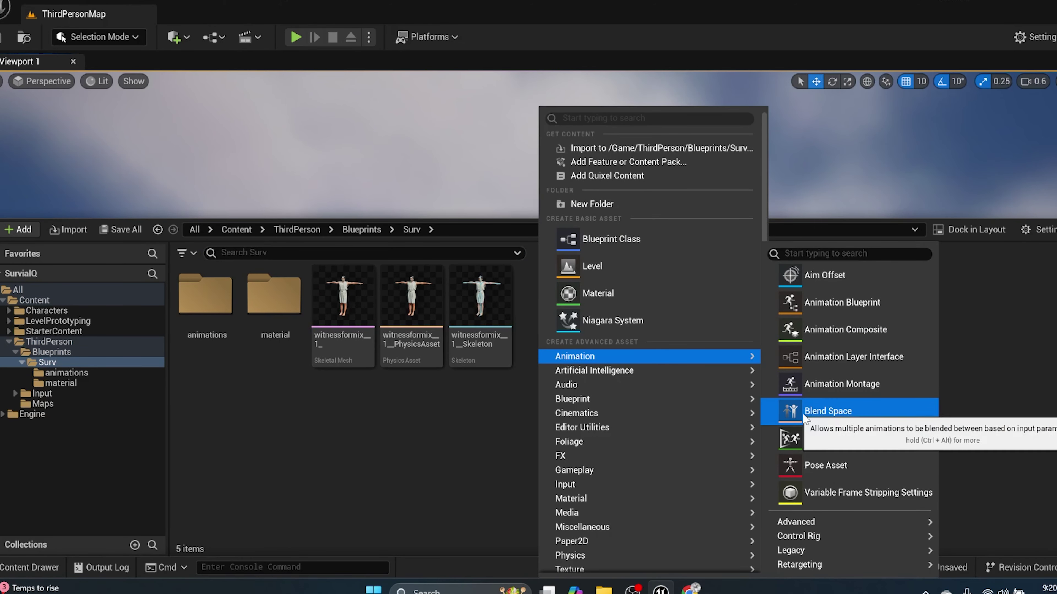
click(844, 419)
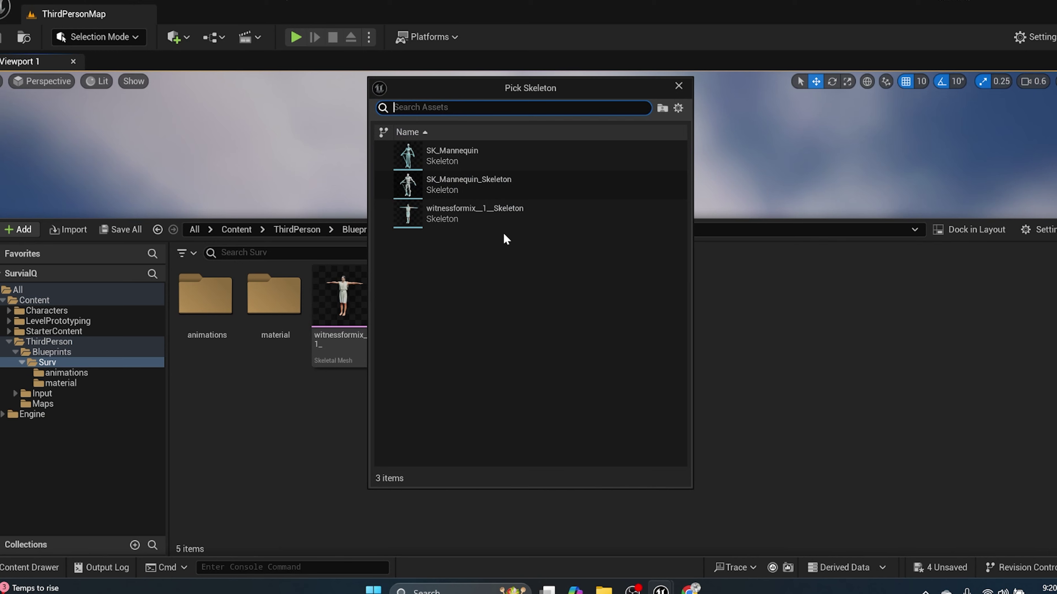
click(433, 214)
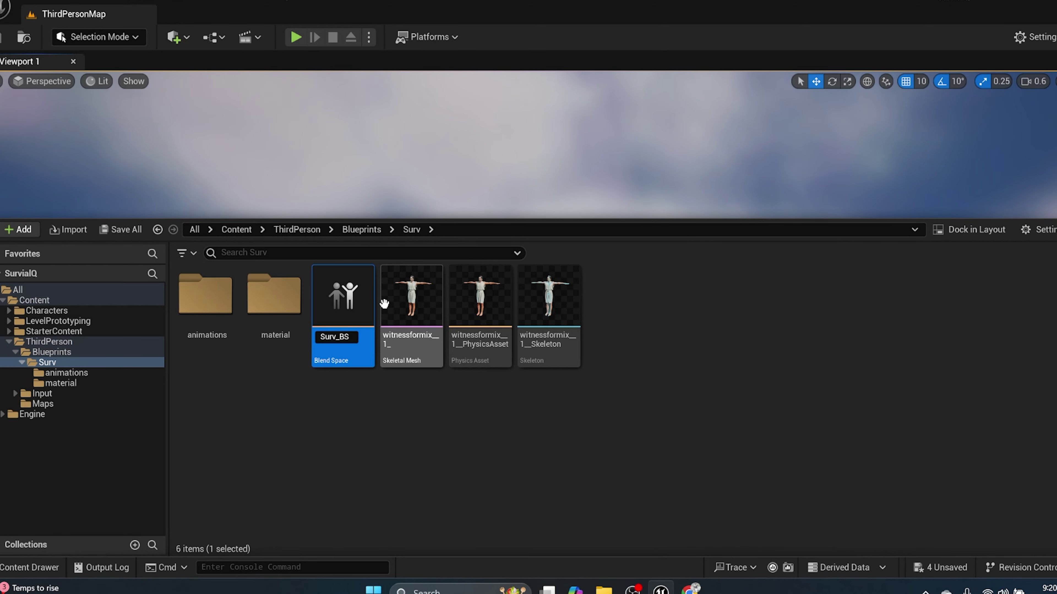
key(Return)
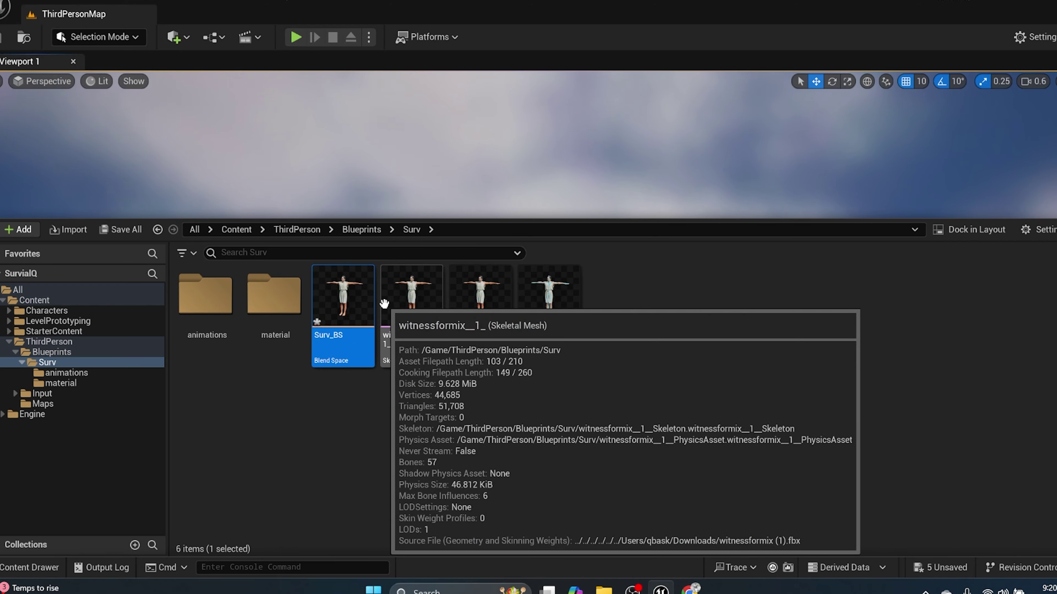
Open Surv_BS and name its horizontal axis Direction, with a minimum value of -180 and a maximum of 180.
double_click(342, 323)
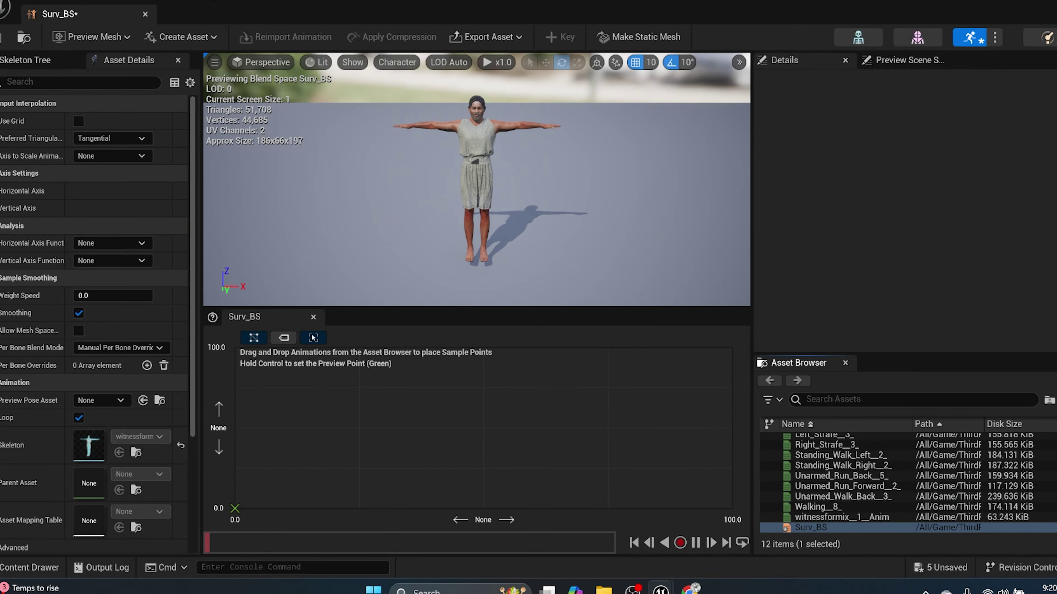
click(25, 190)
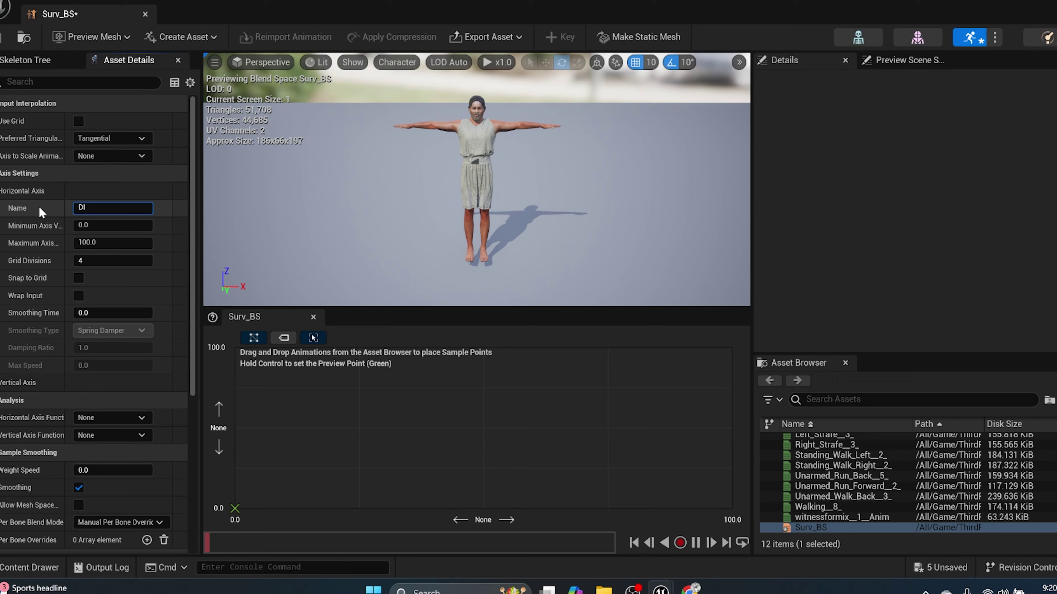
text(D)
text(irection)
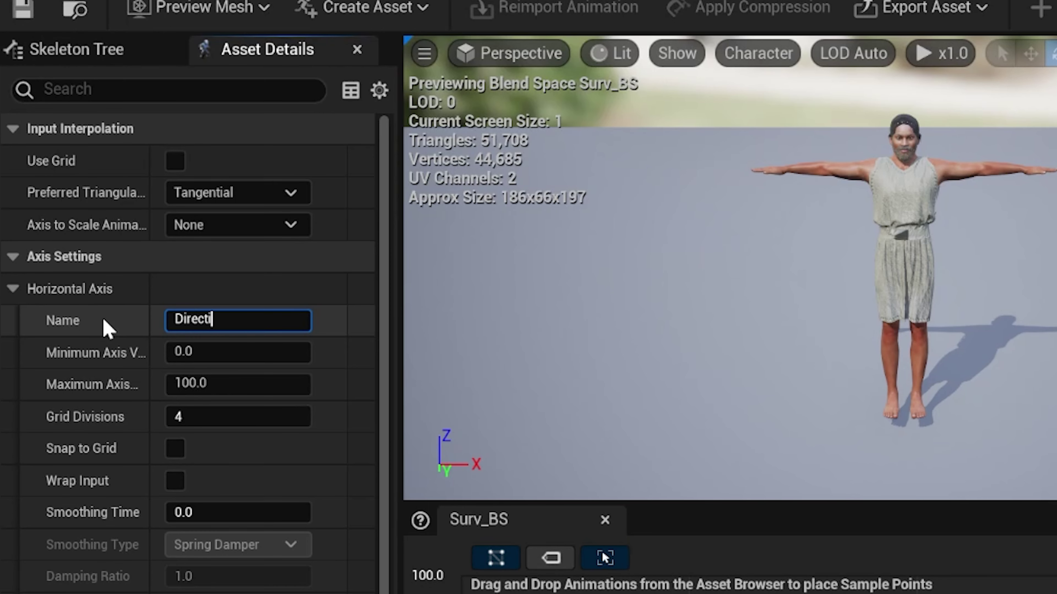
click(245, 354)
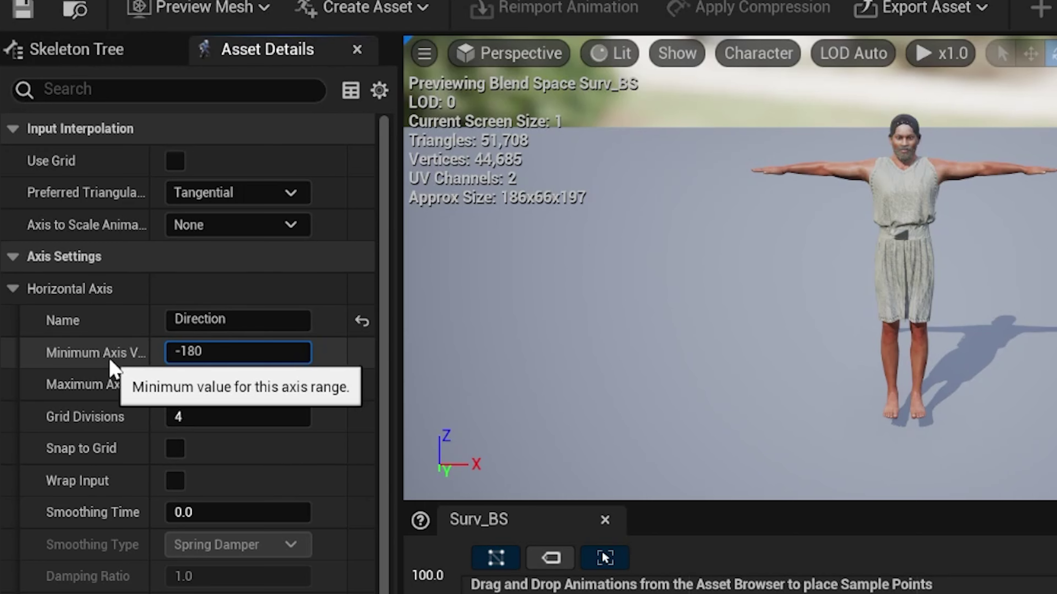
click(200, 383)
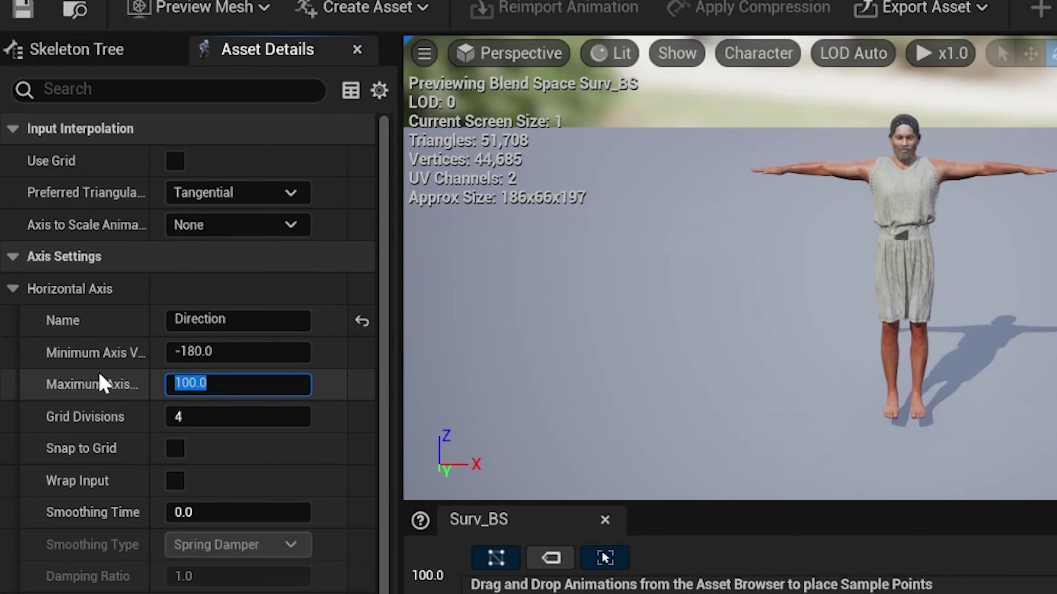
text(180)
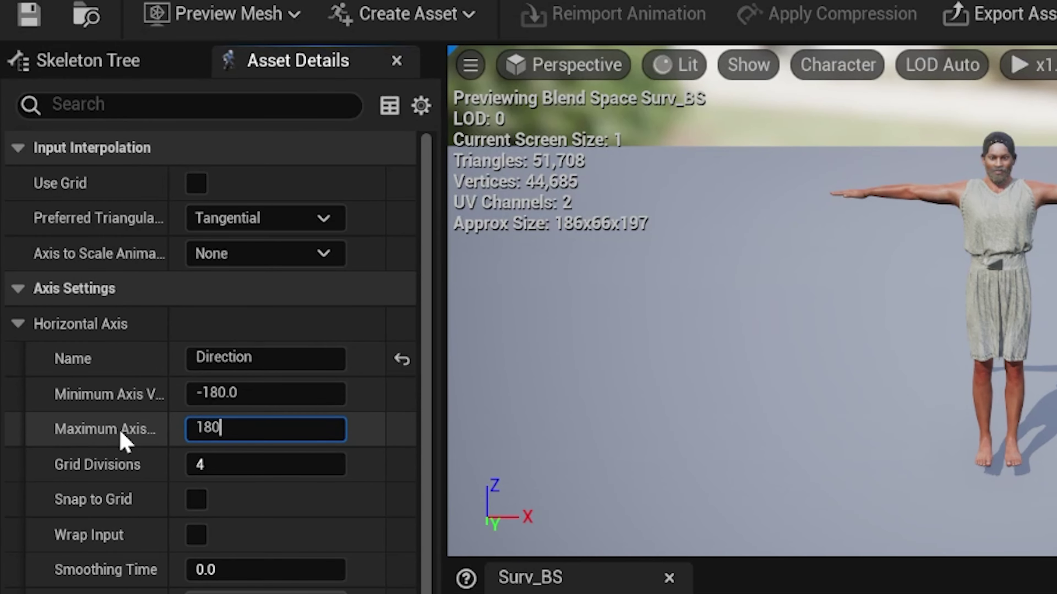
Enable Snap to Grid on both axes and name the vertical axis Speed, with a minimum of 0 and a maximum of 500.
click(175, 448)
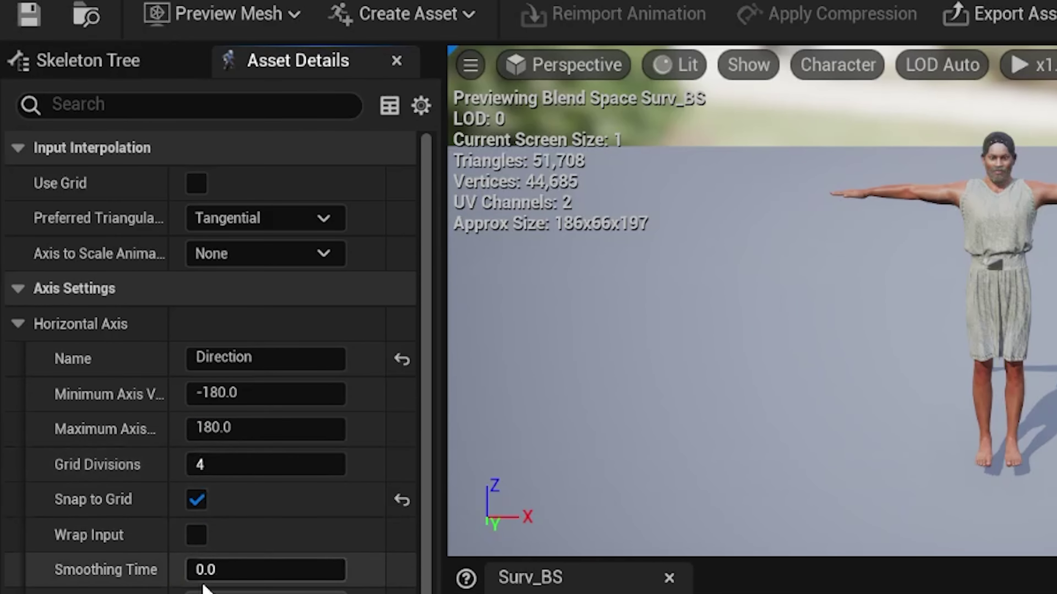
click(19, 324)
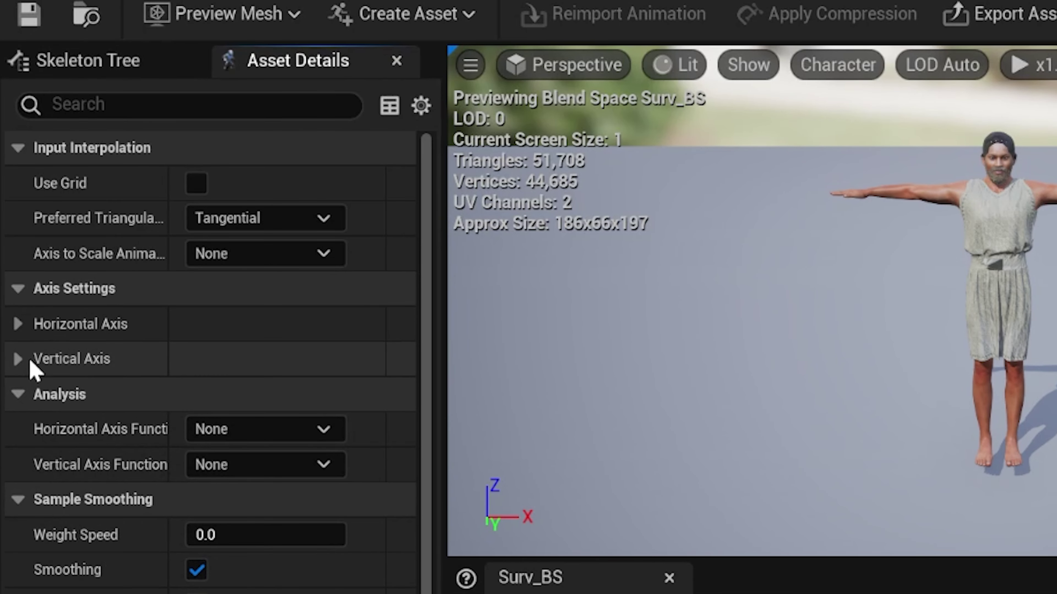
click(18, 359)
click(231, 395)
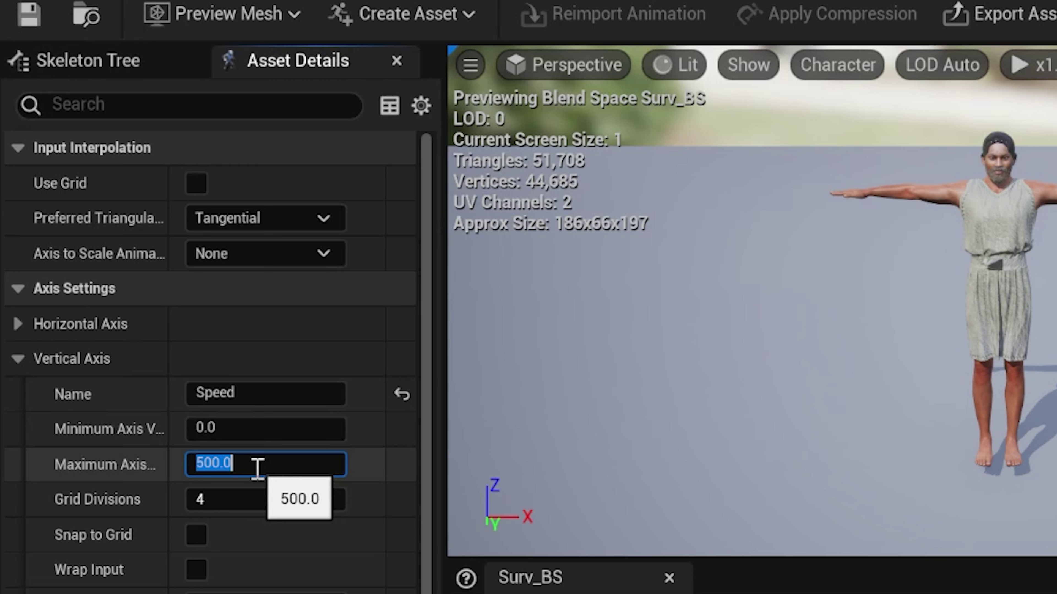
click(202, 536)
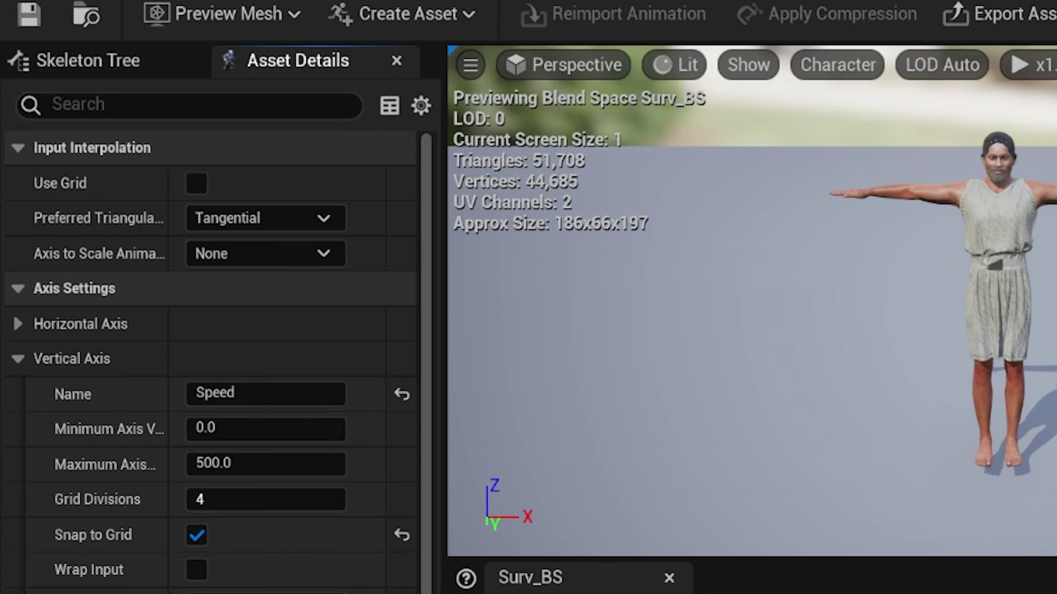
click(17, 359)
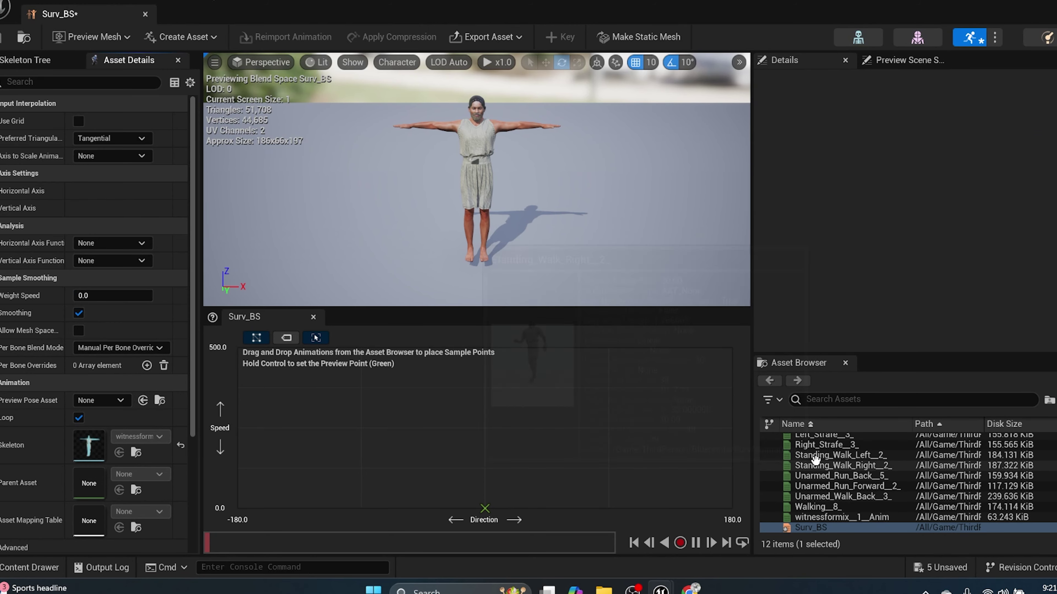
Place Breathing_Idle__2_ samples along speed 0 at directions -180, -90, 0, 90 and 180.
scroll(826, 481, up, 2)
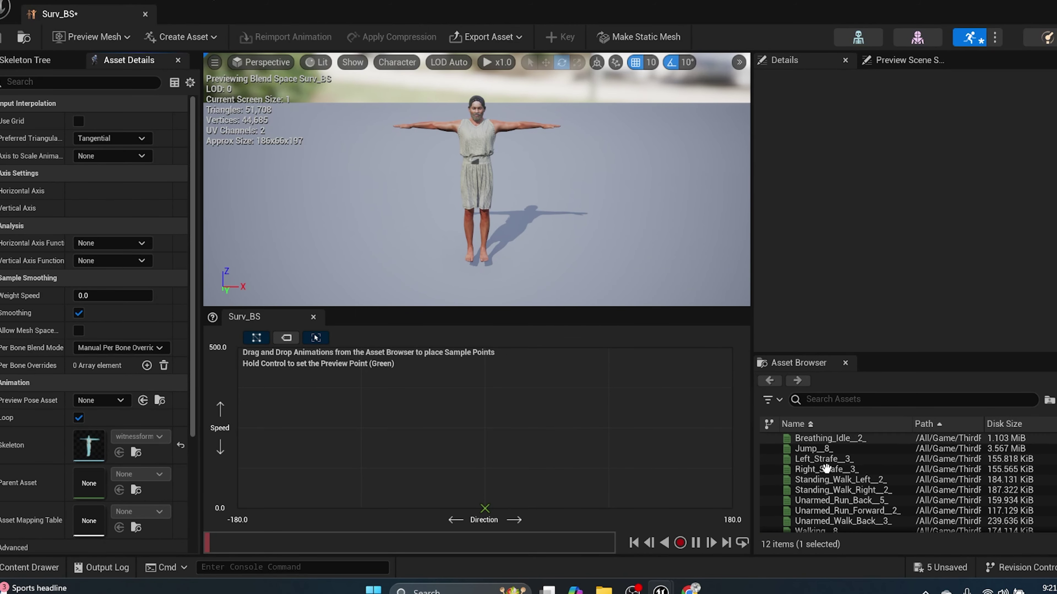
mouse_move(829, 437)
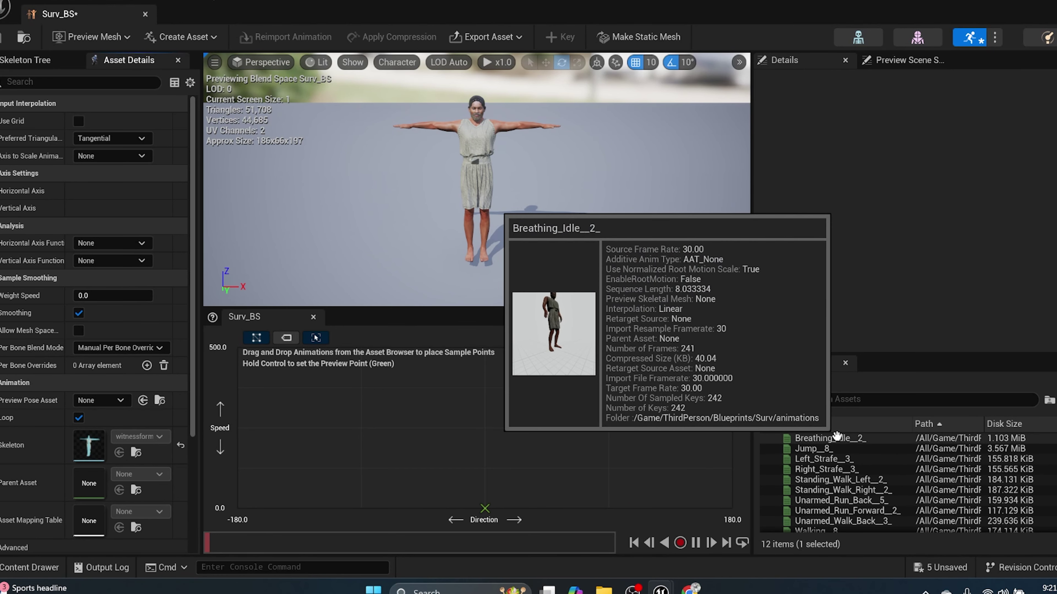
drag(834, 437, 485, 509)
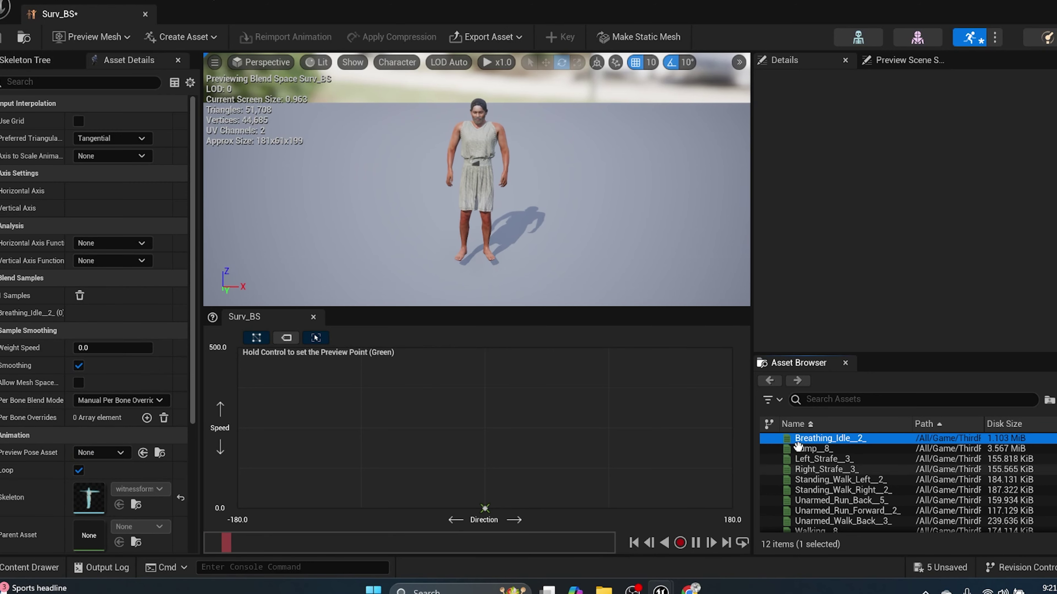
mouse_move(807, 438)
drag(806, 438, 609, 508)
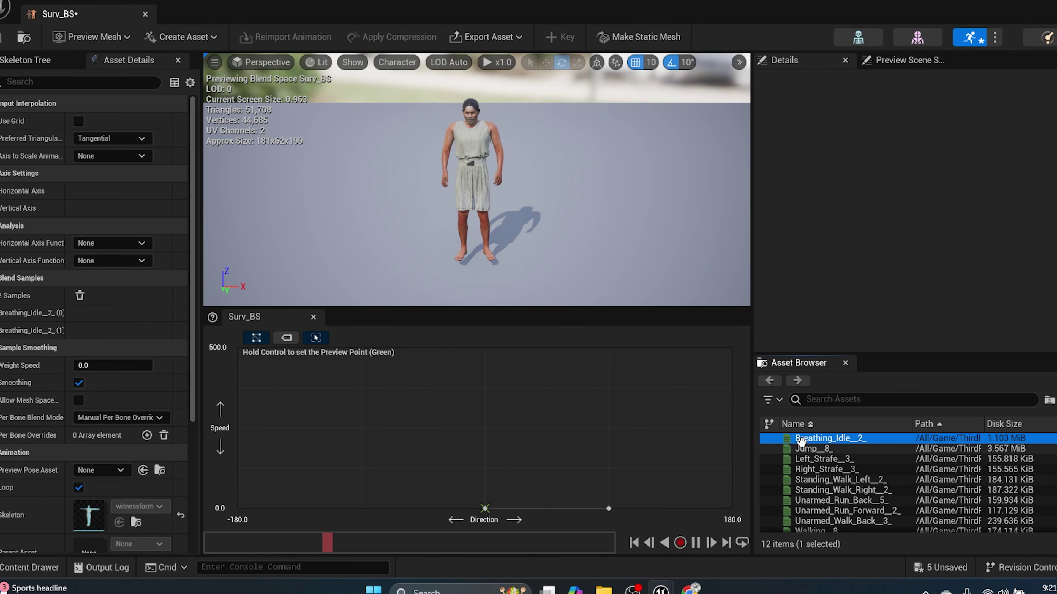
drag(807, 438, 732, 508)
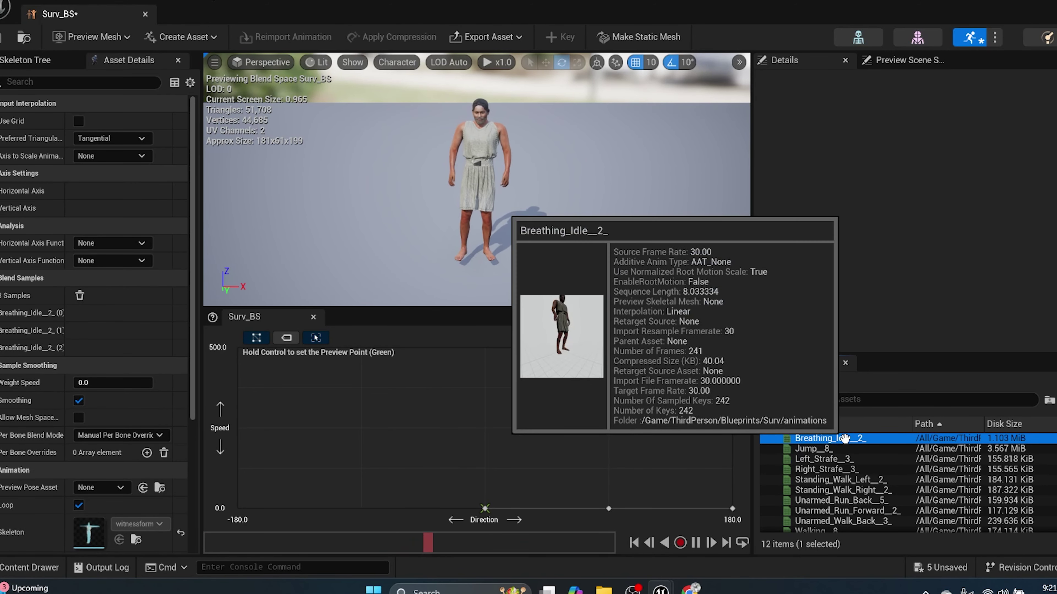
drag(830, 437, 361, 508)
drag(812, 437, 256, 518)
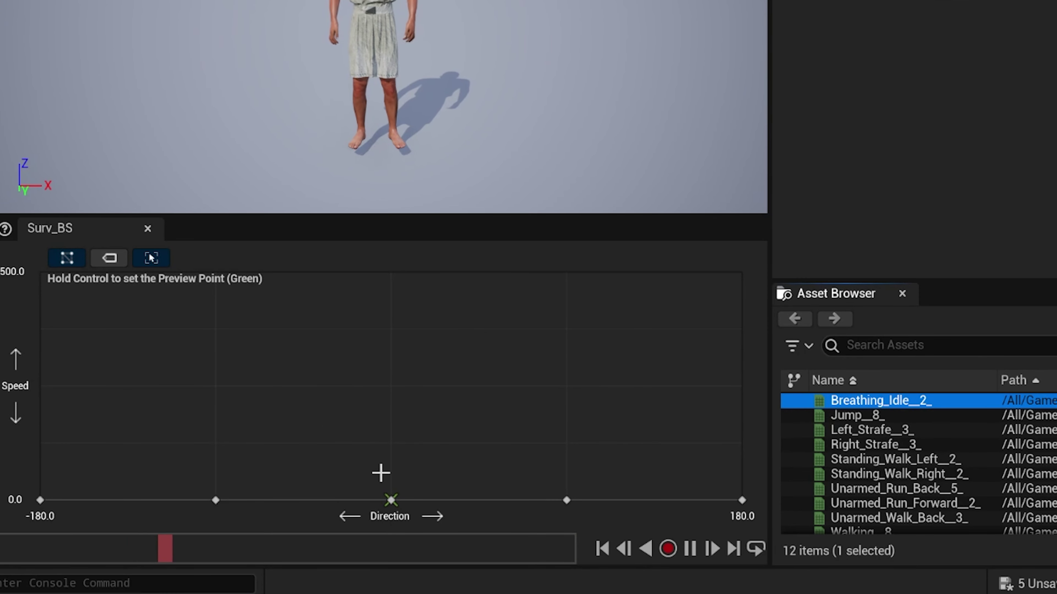
At speed 250, place Walking__8_ at direction 0 and Unarmed_Walk_Back__3_ at directions 180 and -180.
scroll(872, 437, down, 2)
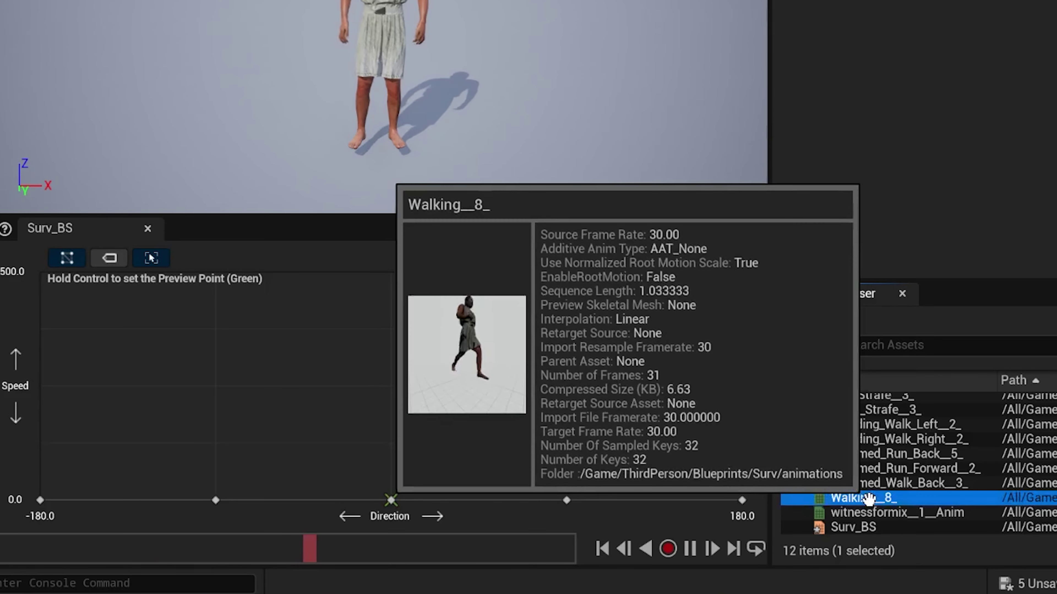
drag(868, 499, 407, 395)
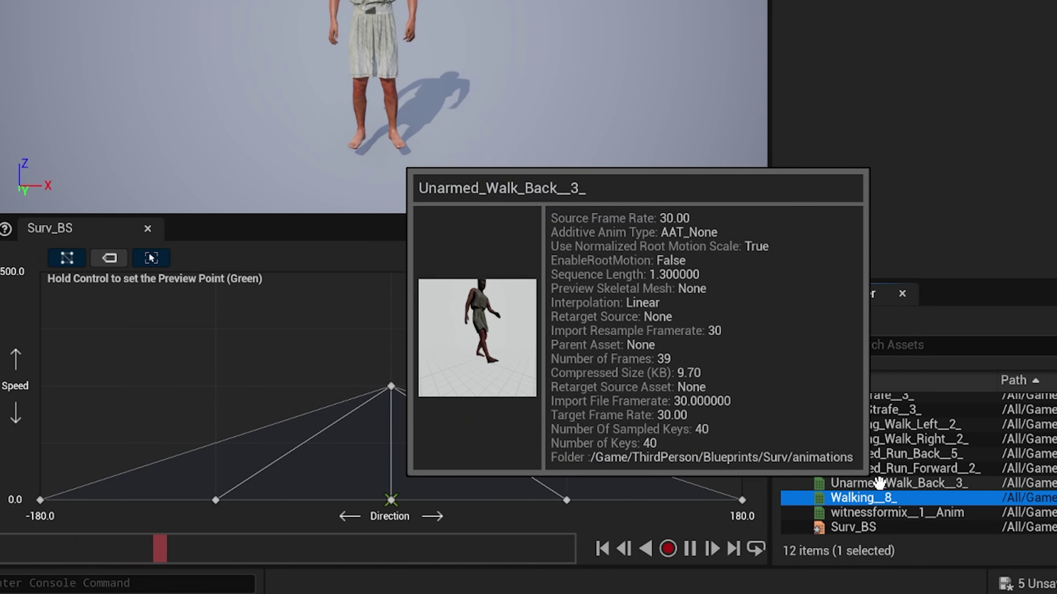
drag(853, 482, 729, 374)
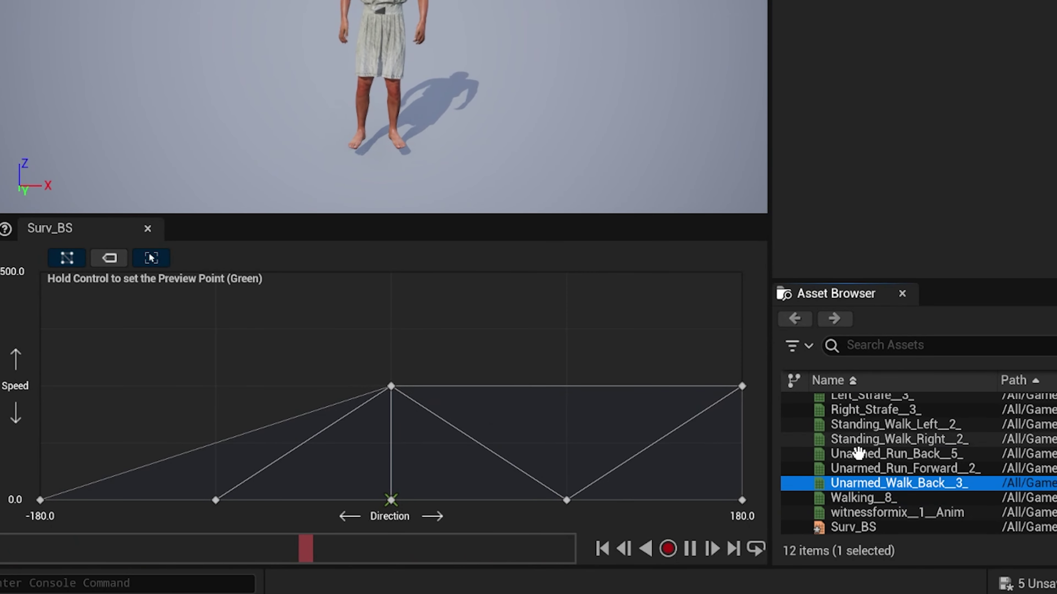
drag(867, 483, 68, 395)
At speed 250, place Standing_Walk_Left__2_ at direction -90 and Standing_Walk_Right__2_ at direction 90.
scroll(915, 473, up, 2)
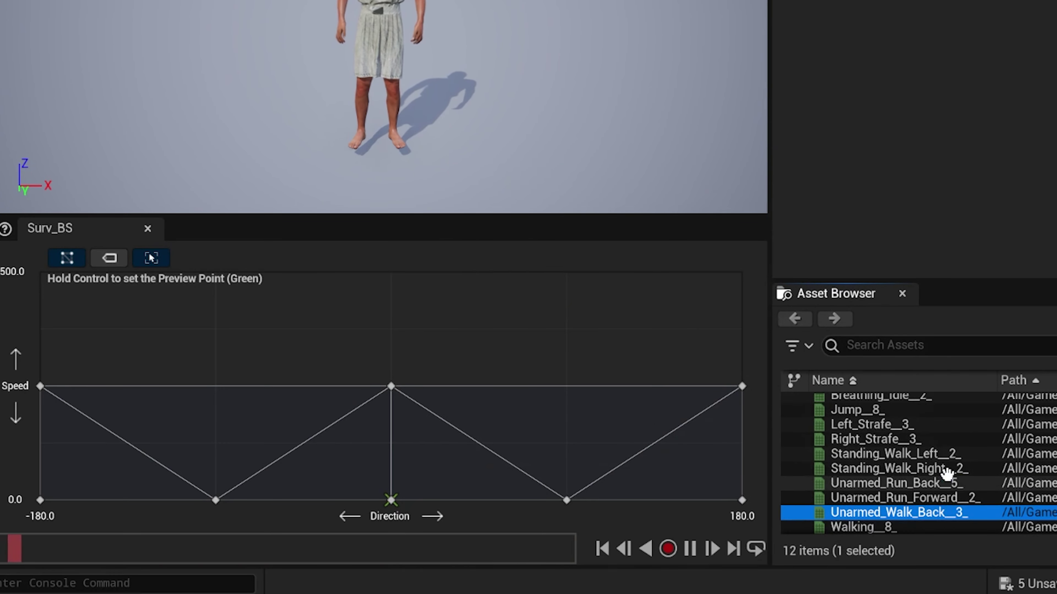
mouse_move(869, 430)
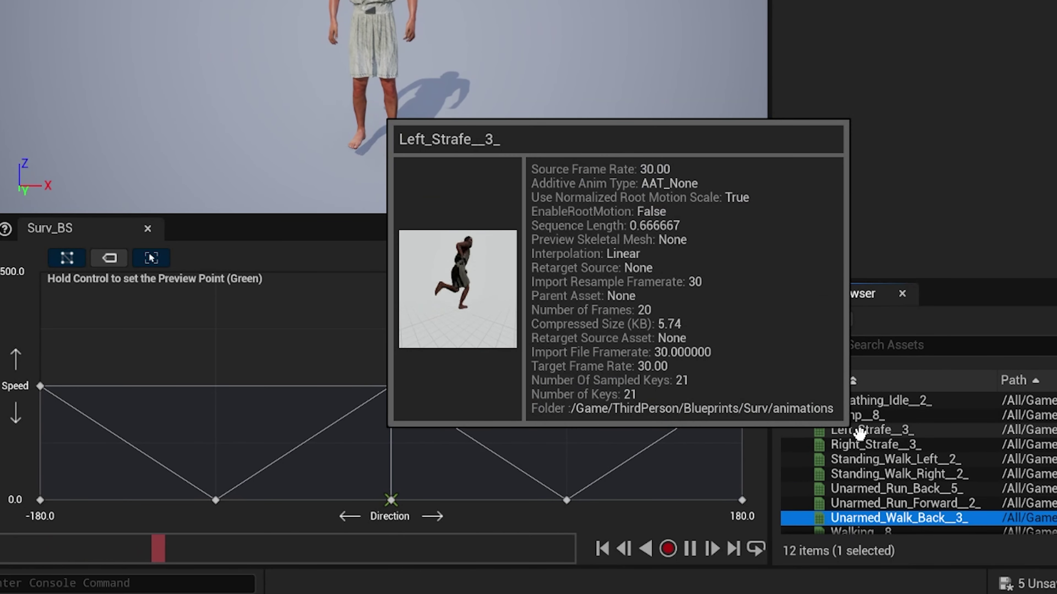
mouse_move(868, 459)
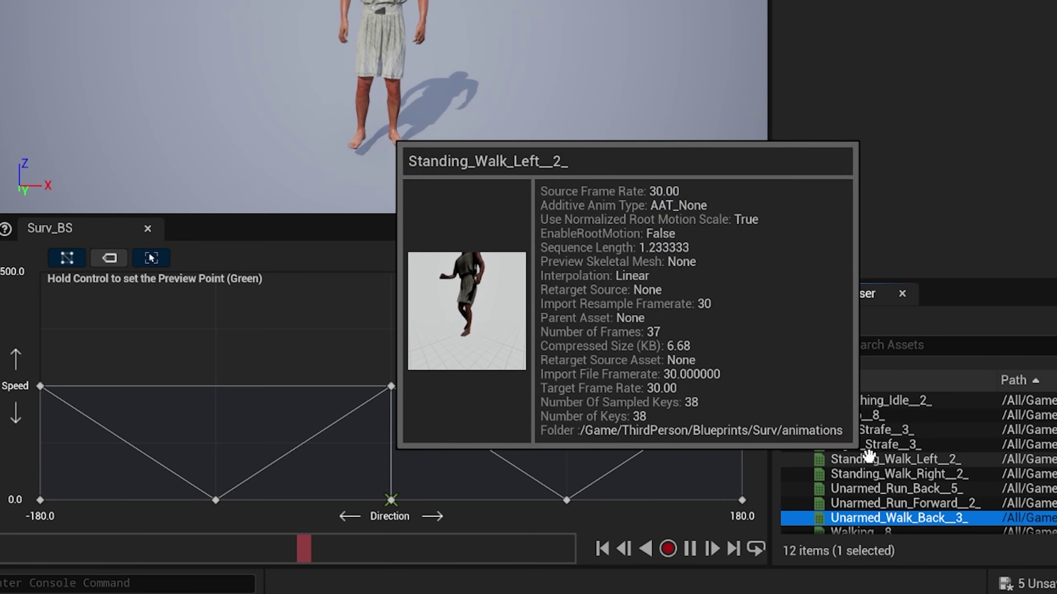
drag(870, 459, 204, 390)
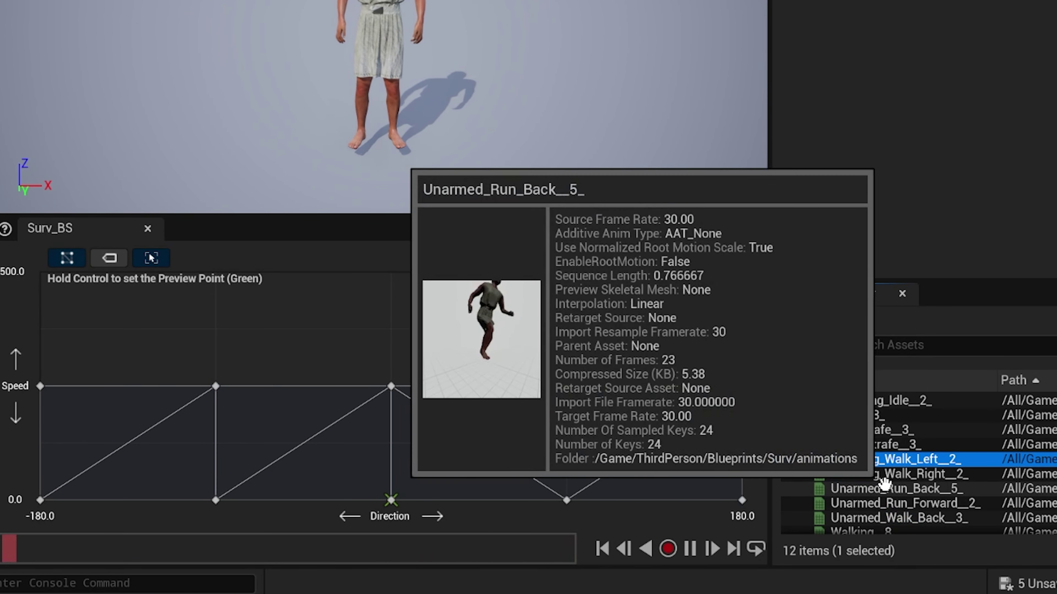
click(888, 474)
drag(889, 474, 575, 392)
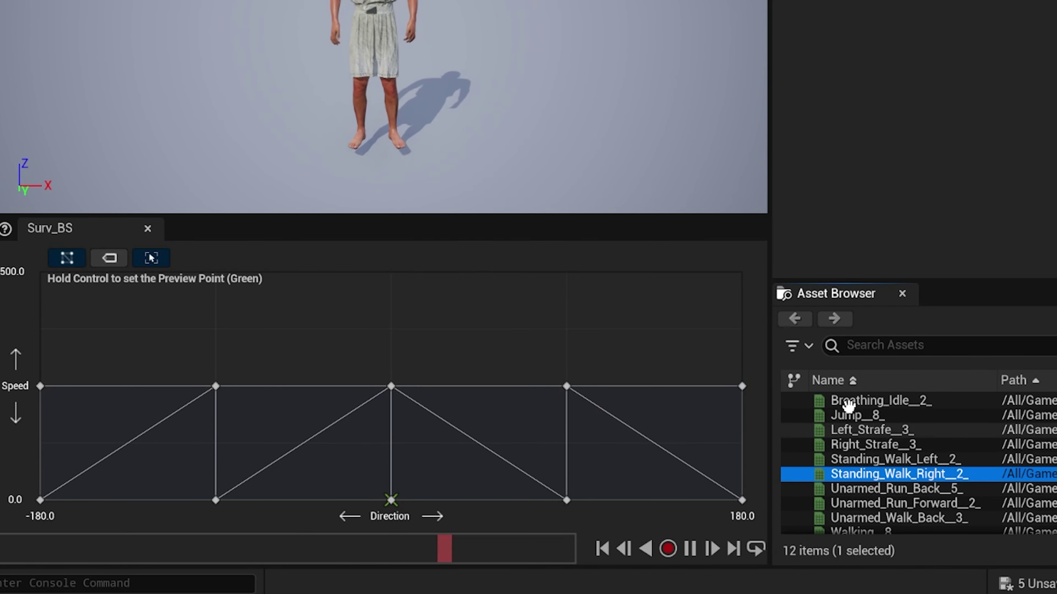
Place Unarmed_Run_Forward__2_ at direction 0 and speed 500.
scroll(851, 453, down, 2)
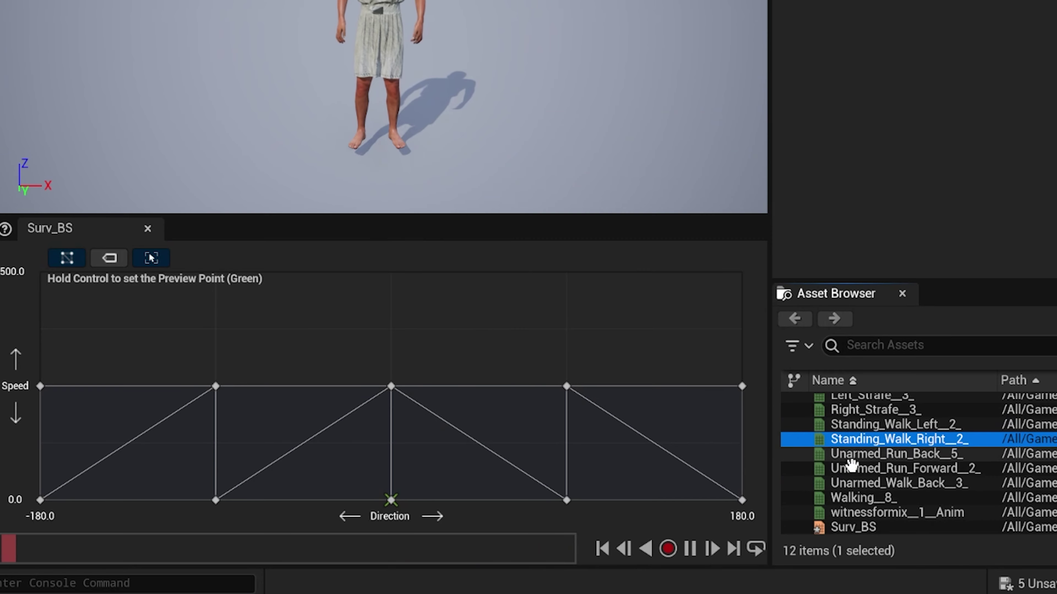
scroll(853, 498, up, 2)
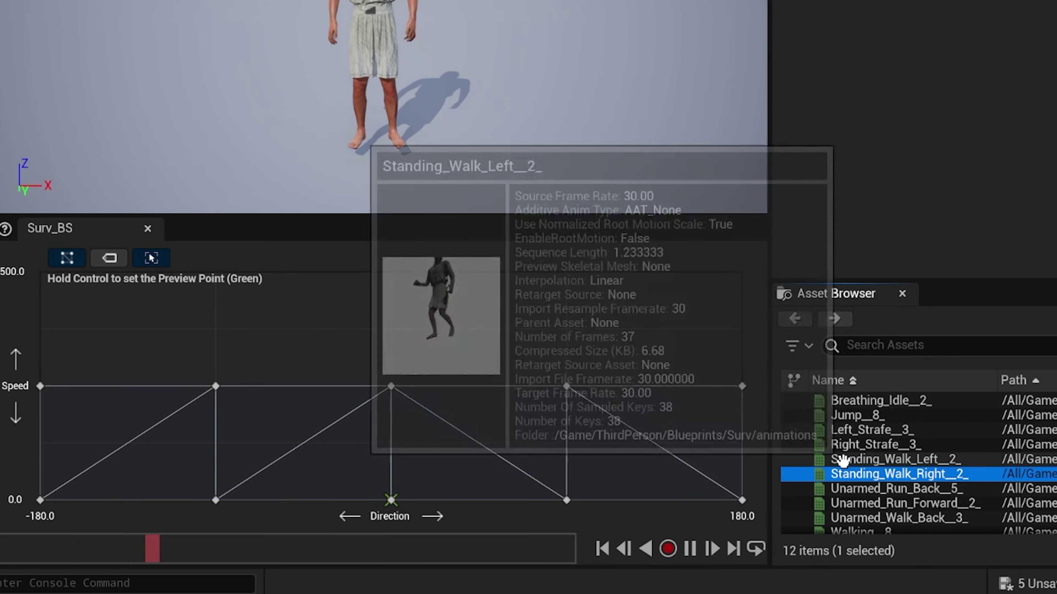
scroll(859, 503, up, 1)
drag(863, 504, 396, 281)
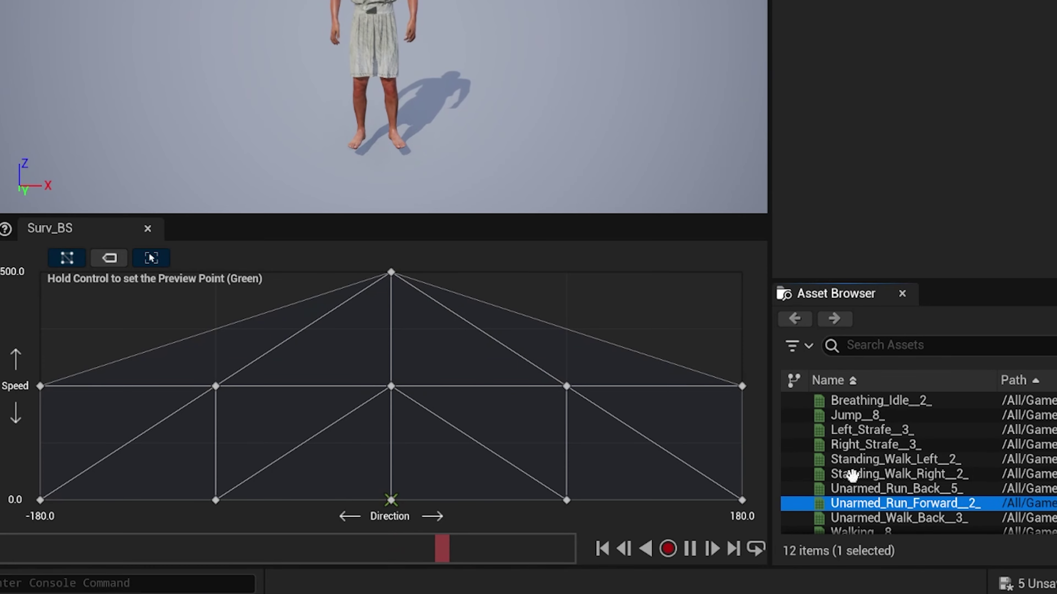
drag(912, 518, 742, 273)
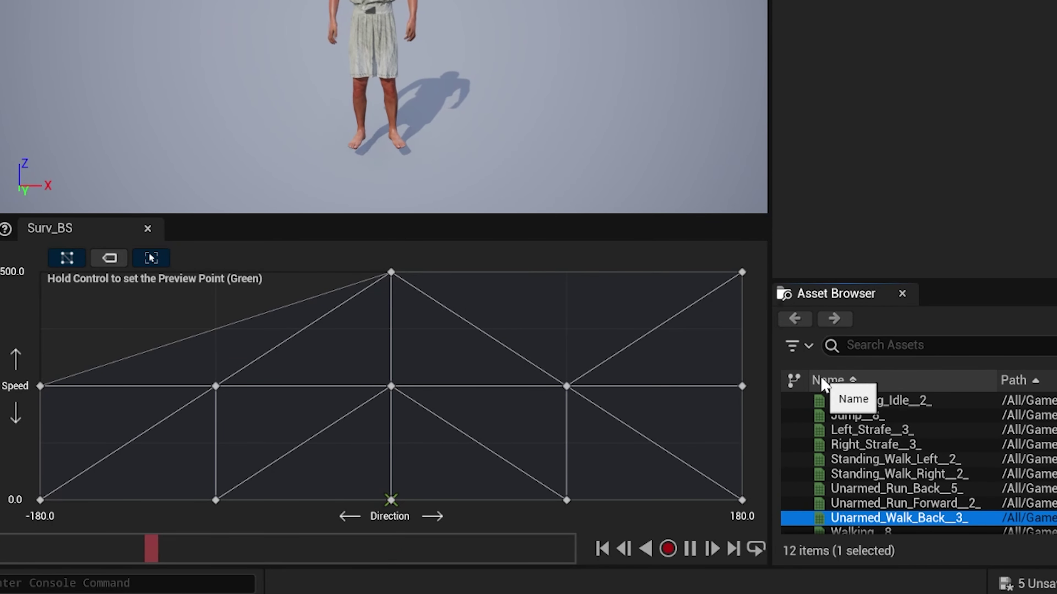
click(742, 273)
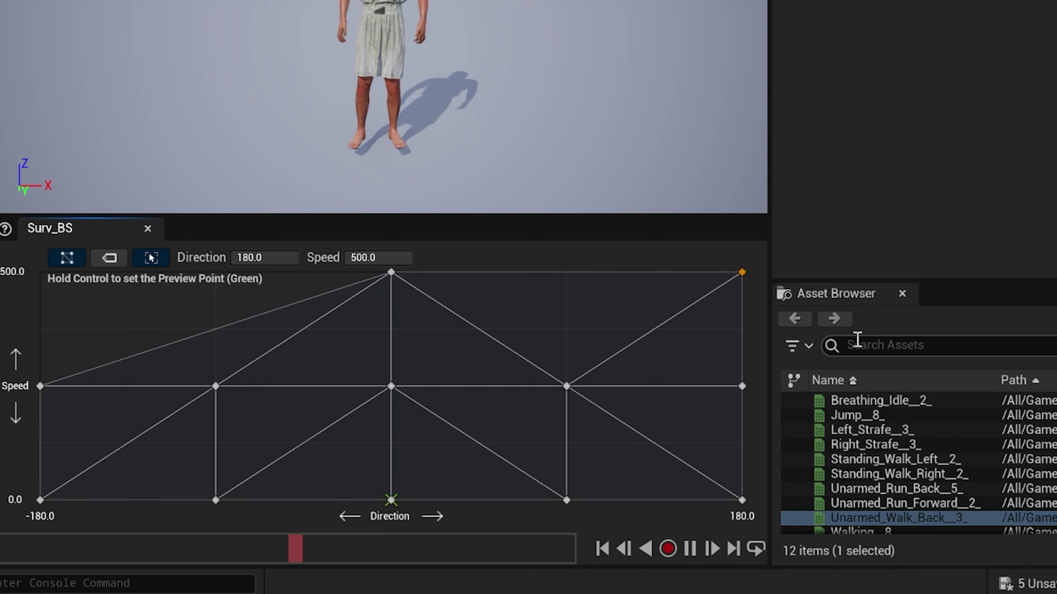
key(Delete)
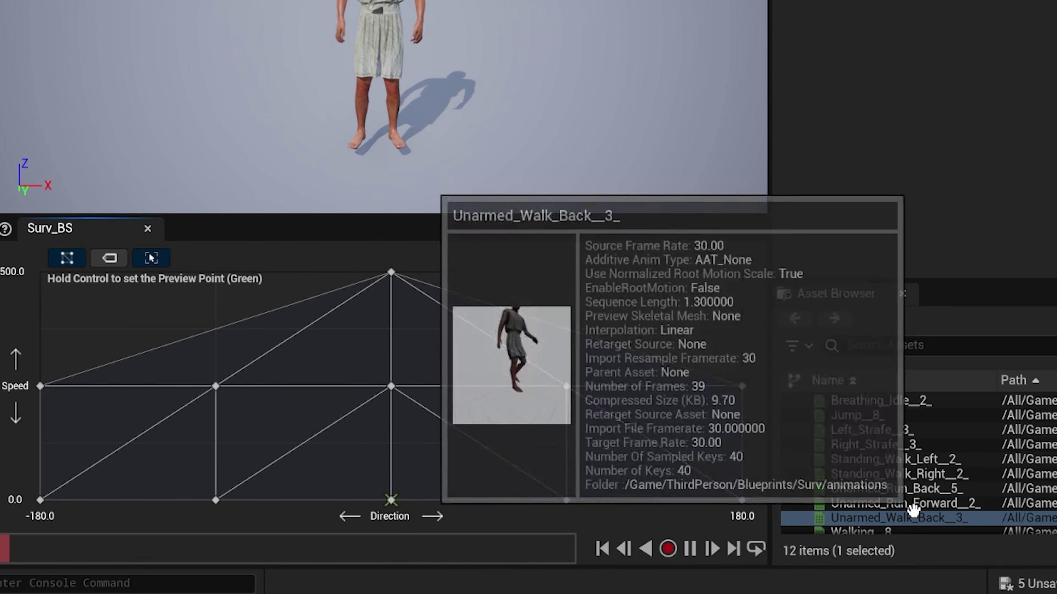
Place Unarmed_Run_Back__5_ at directions 180 and -180 at speed 500.
mouse_move(910, 484)
mouse_move(390, 273)
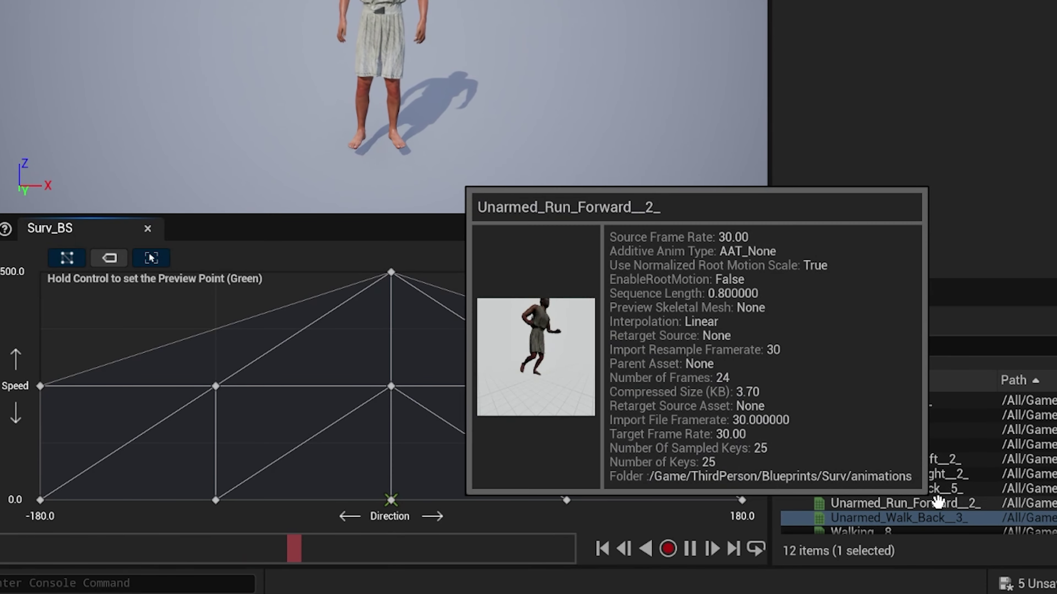
drag(928, 488, 736, 278)
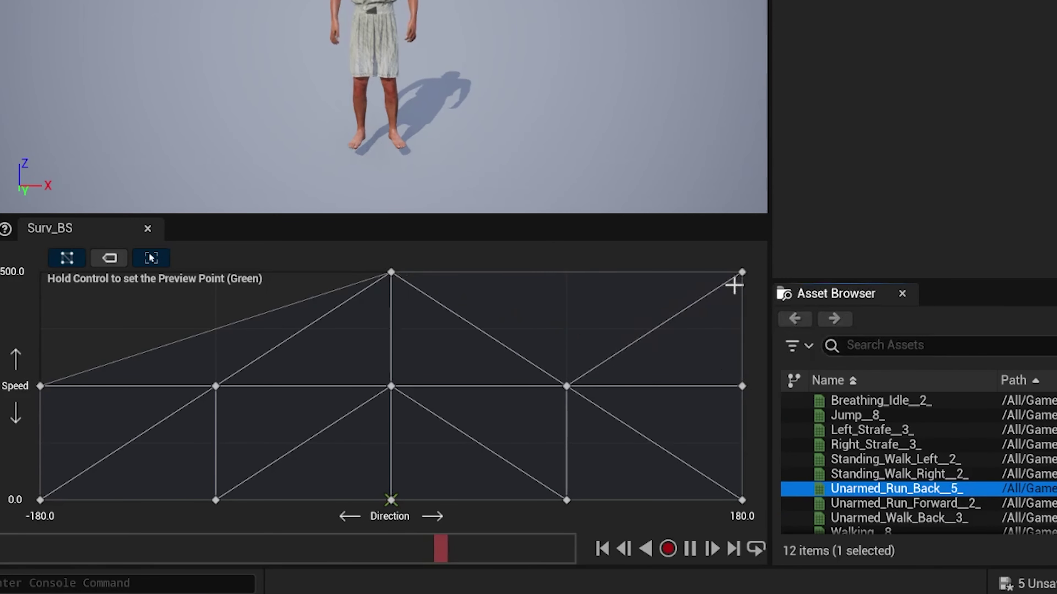
mouse_move(909, 490)
drag(909, 491, 41, 276)
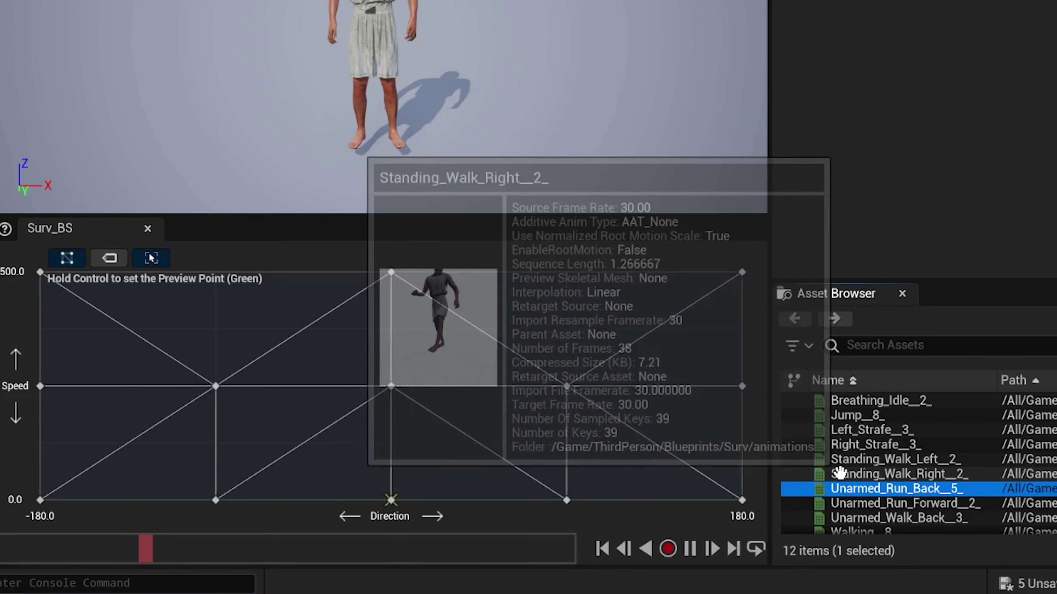
At speed 500, place Right_Strafe__3_ at direction 90 and Left_Strafe__3_ at direction -90, and save and close Surv_BS.
mouse_move(845, 443)
drag(860, 444, 599, 255)
drag(929, 429, 221, 280)
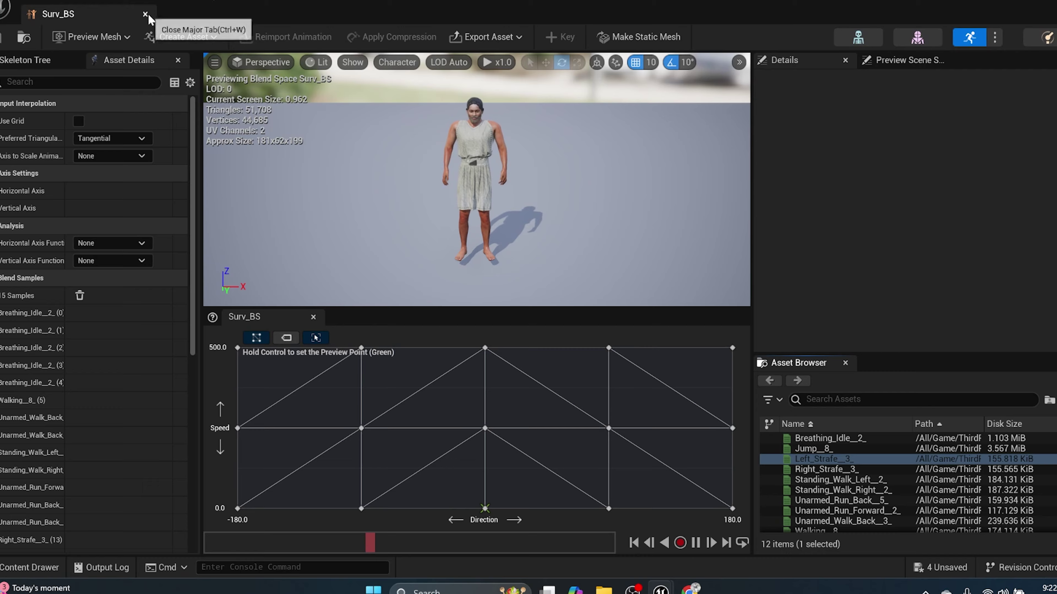
click(146, 17)
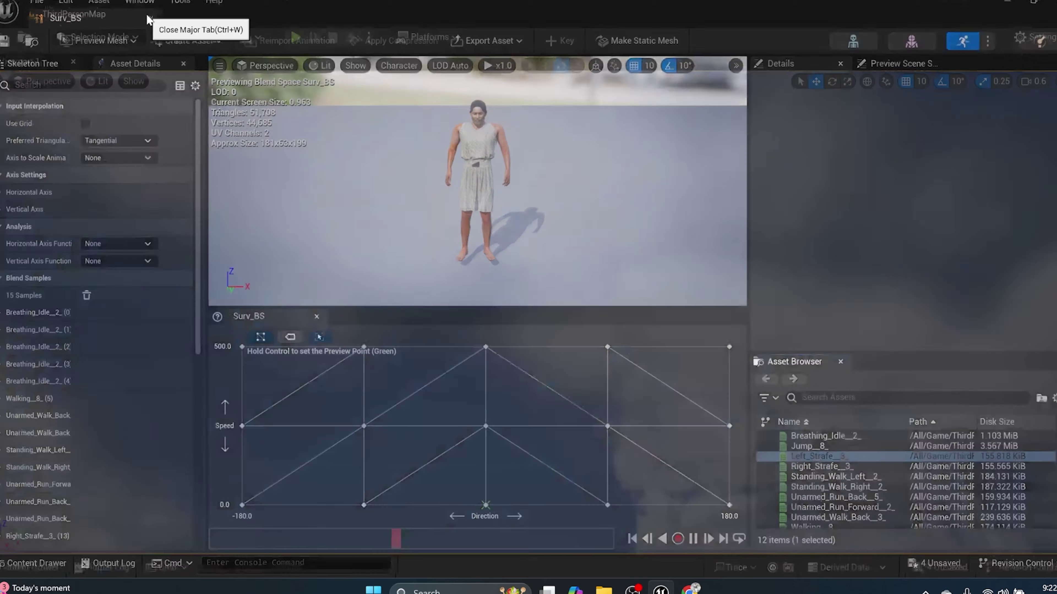
right_drag(268, 404, 273, 476)
key(s)
right_drag(529, 292, 528, 341)
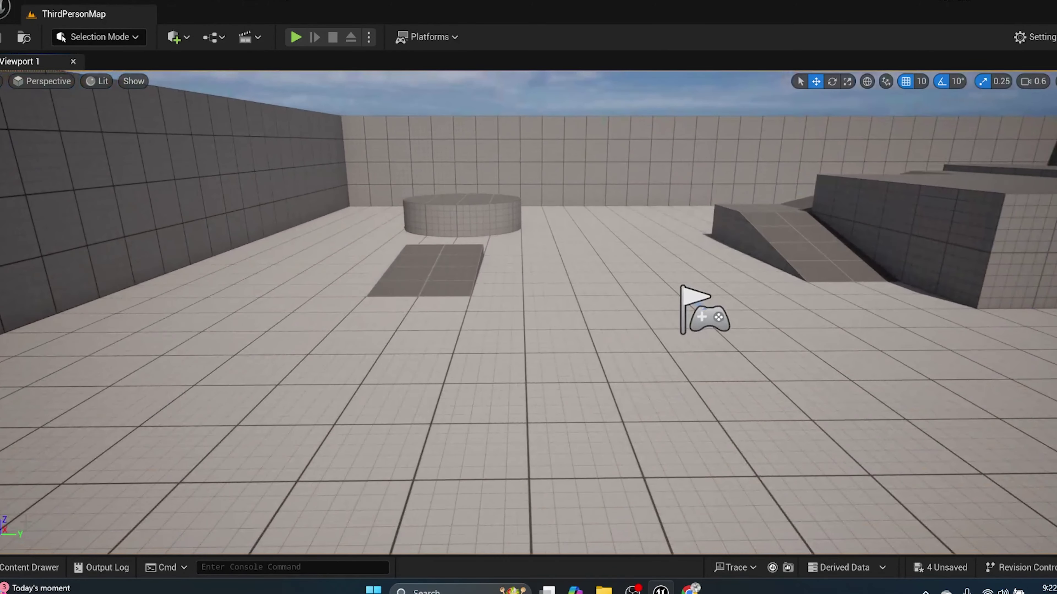
Create an Animation Blueprint in the Surv folder for witnessformix__1__Skeleton and name it Surv_AnimBP.
click(16, 568)
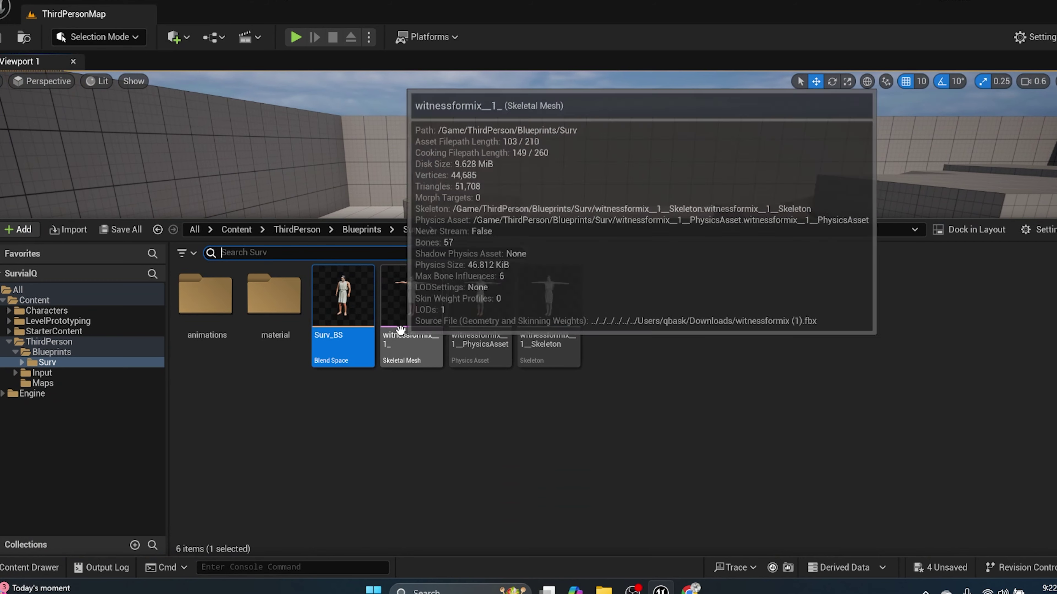
right_click(657, 414)
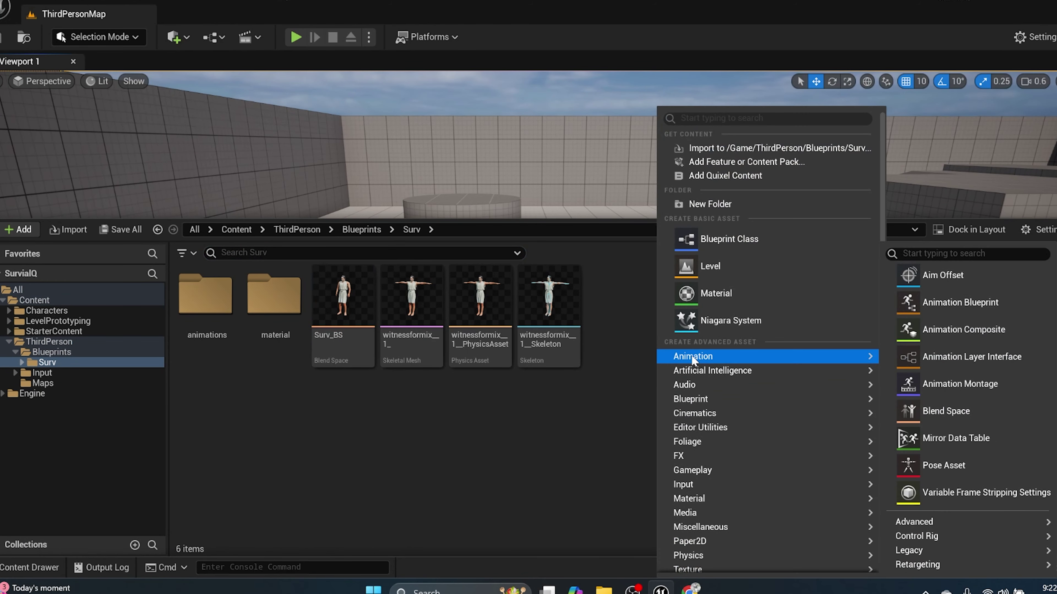
click(458, 426)
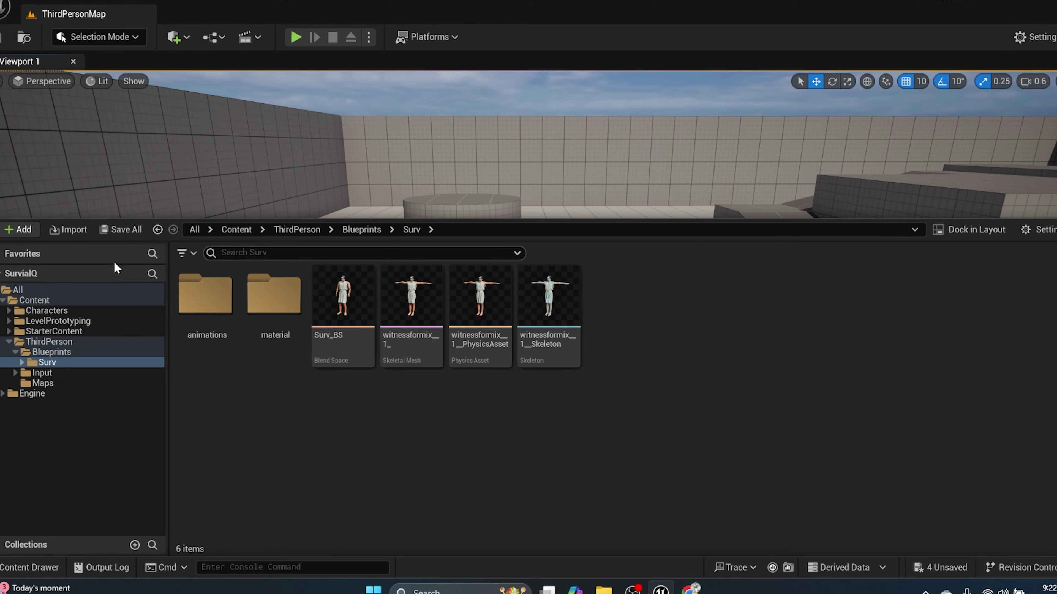
right_click(566, 437)
mouse_move(661, 356)
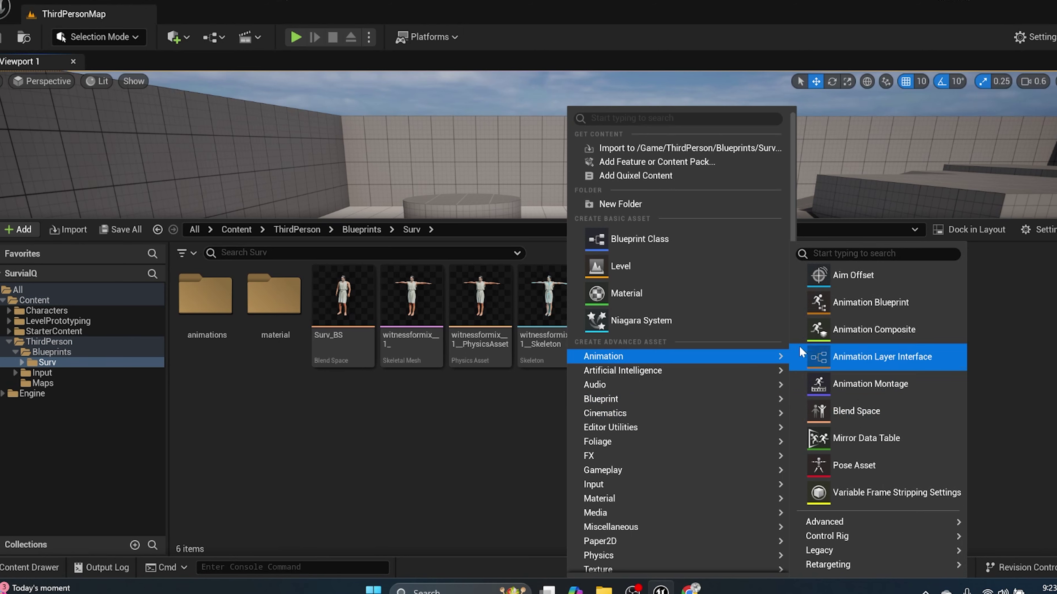
click(854, 302)
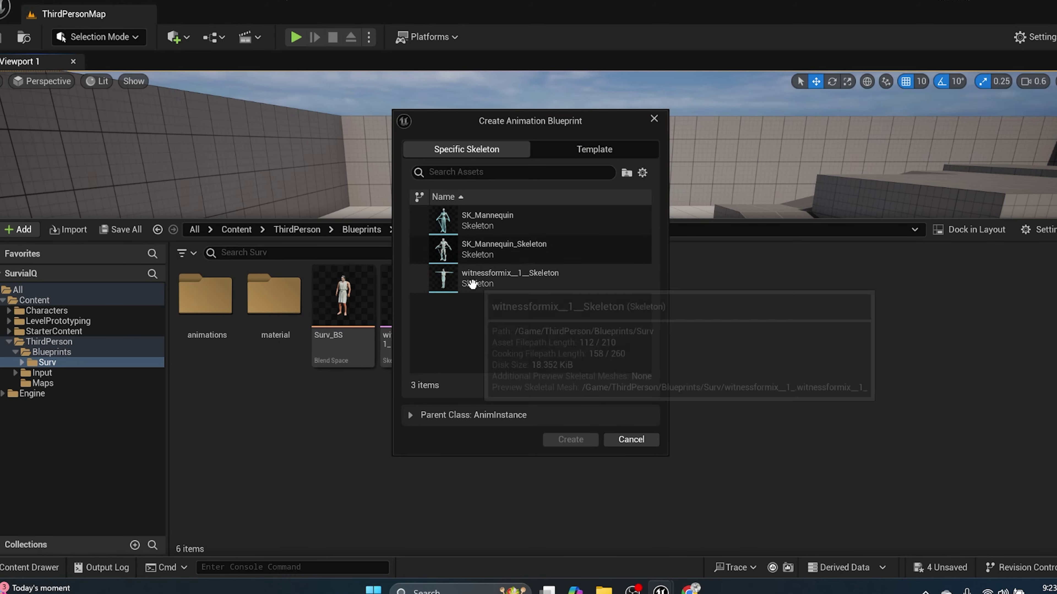
click(458, 287)
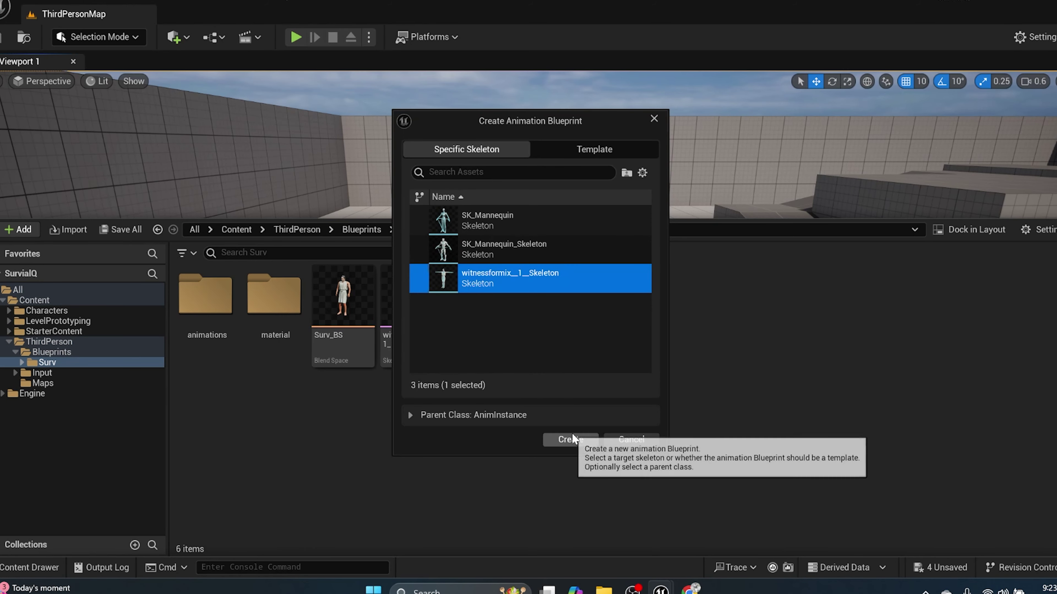
click(572, 434)
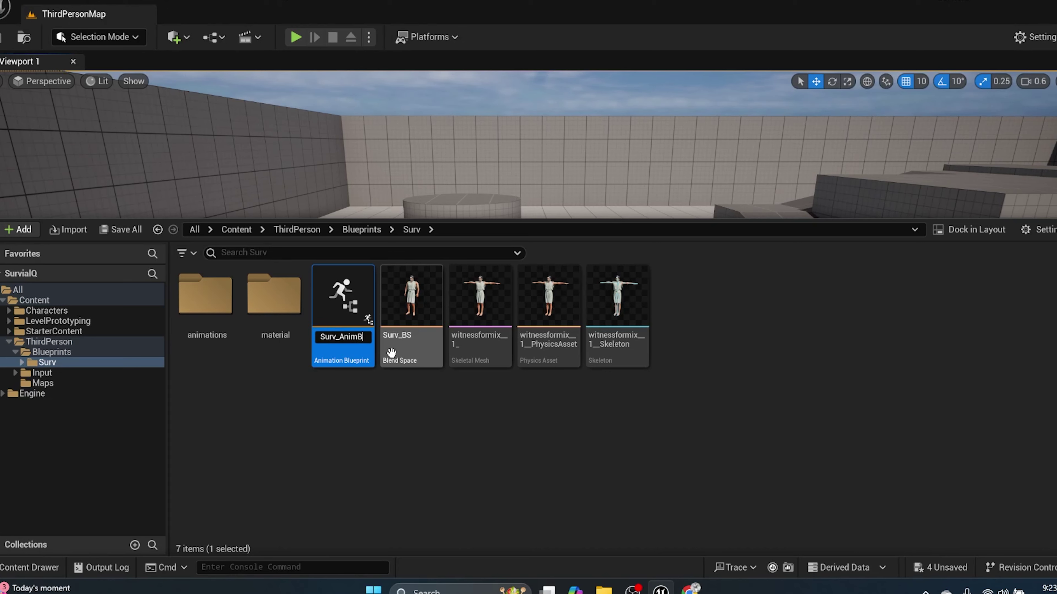
key(Return)
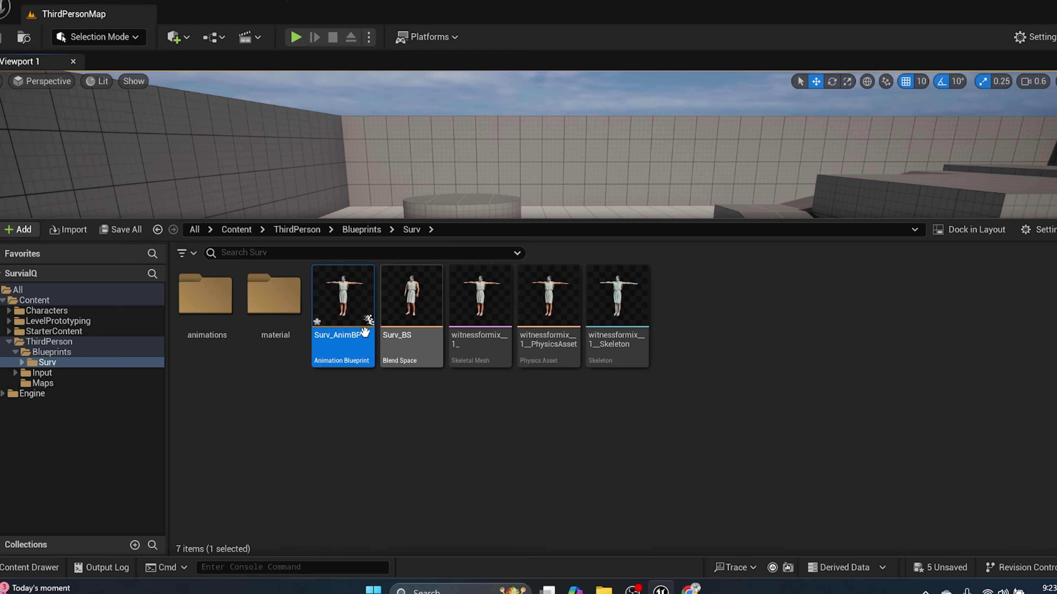
Open Surv_AnimBP and add a Slot 'DefaultSlot' node feeding the Output Pose result in the AnimGraph.
double_click(331, 315)
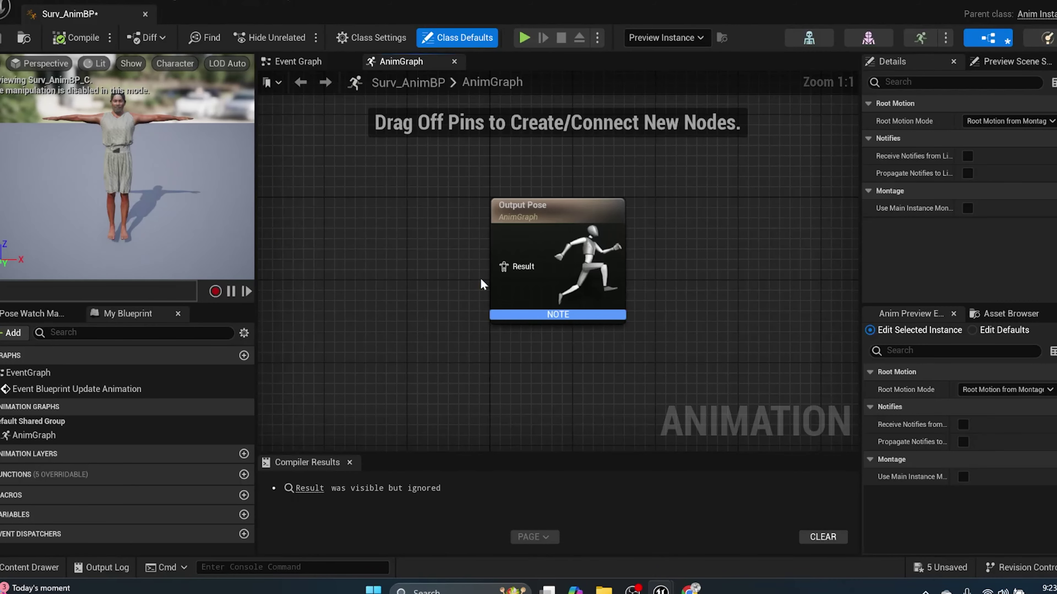
scroll(492, 329, down, 3)
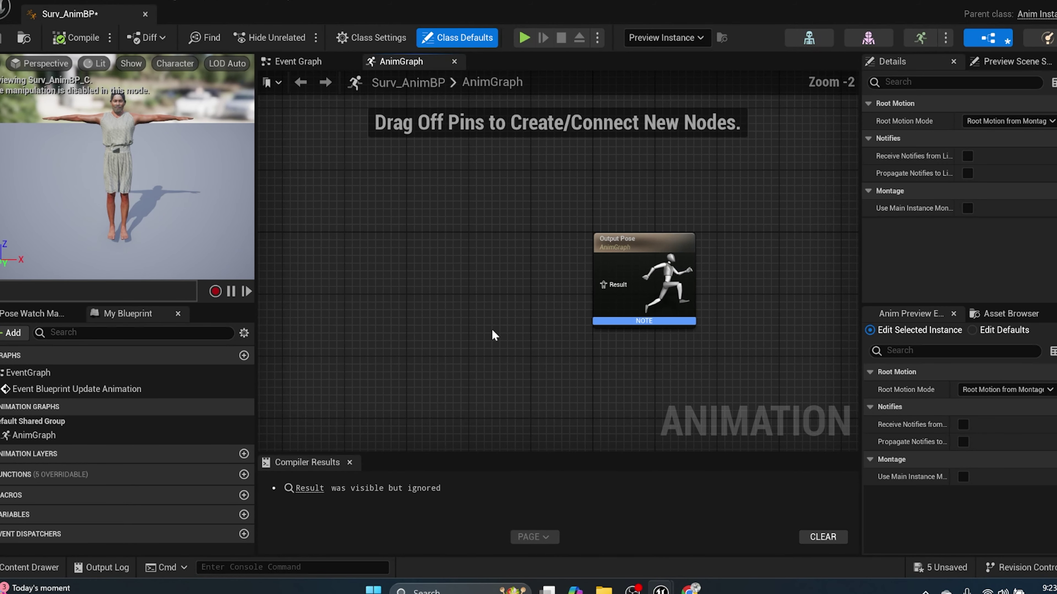
drag(574, 357, 470, 350)
text(slo)
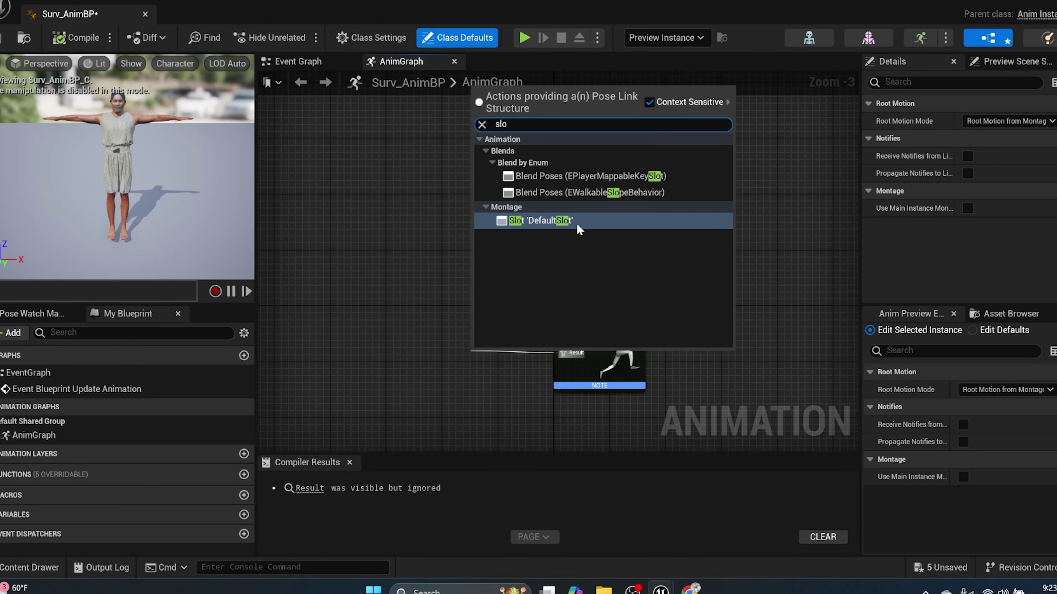
click(554, 221)
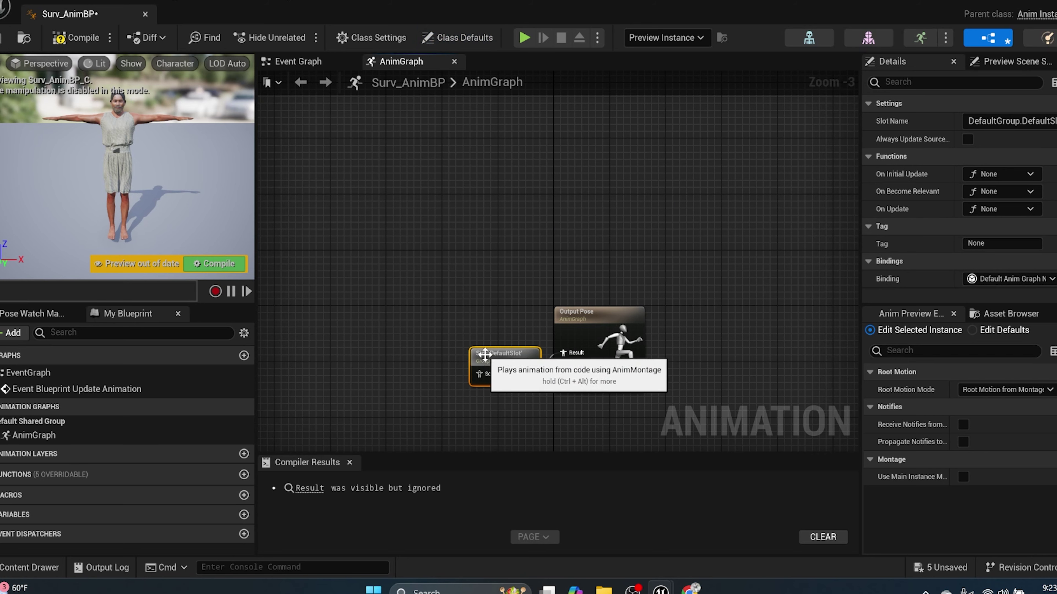
scroll(469, 340, up, 3)
right_drag(486, 317, 561, 269)
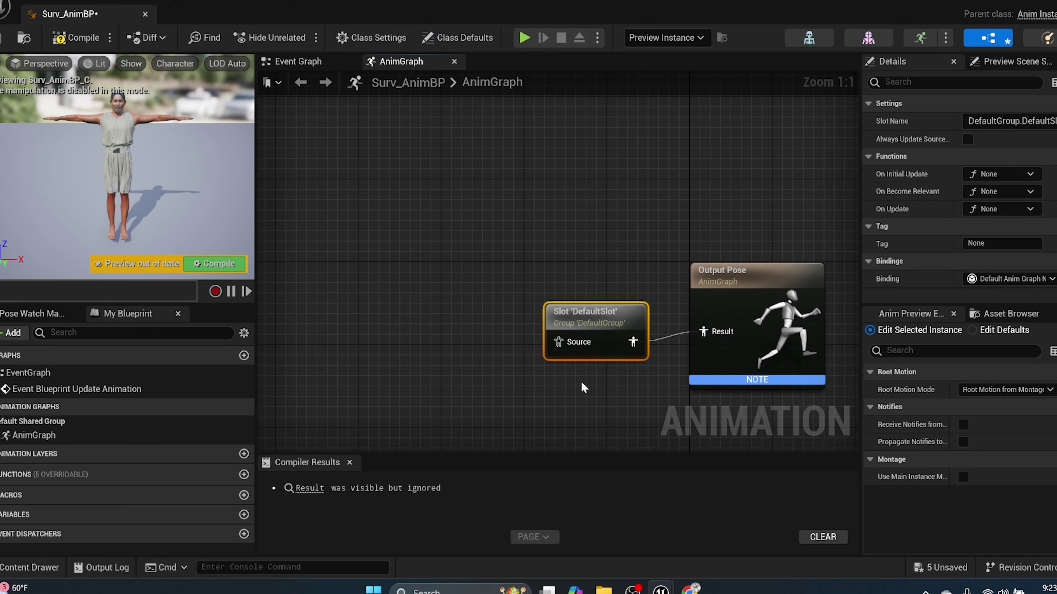
drag(558, 342, 411, 294)
text(s)
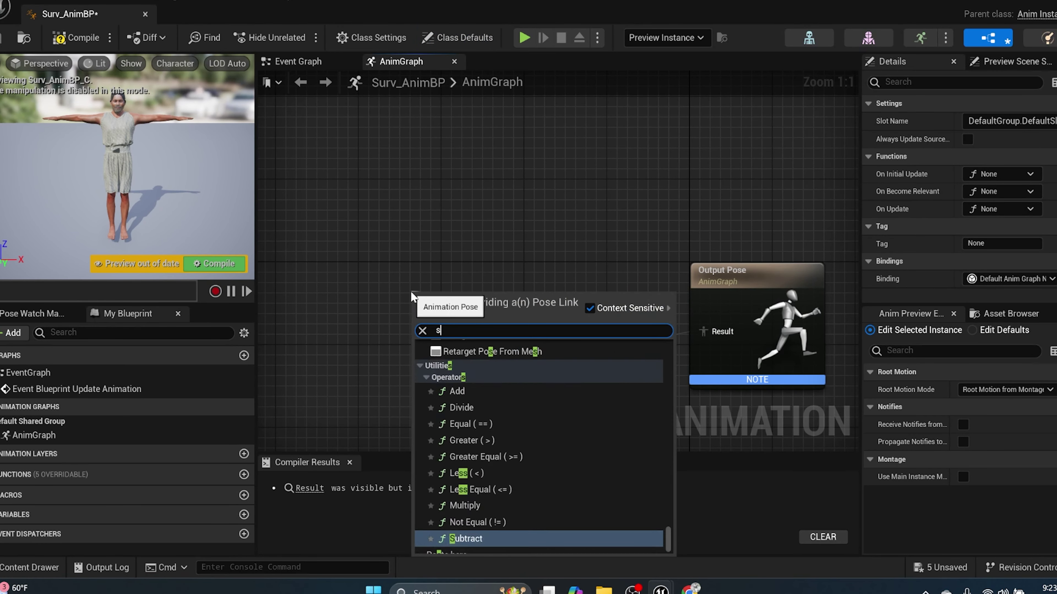
text(tate)
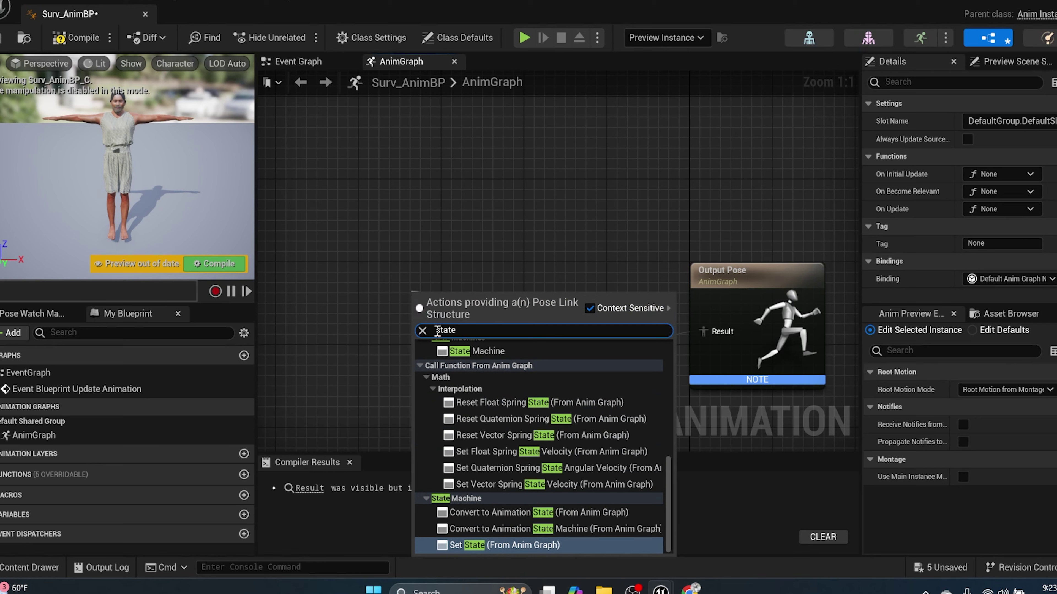
click(479, 351)
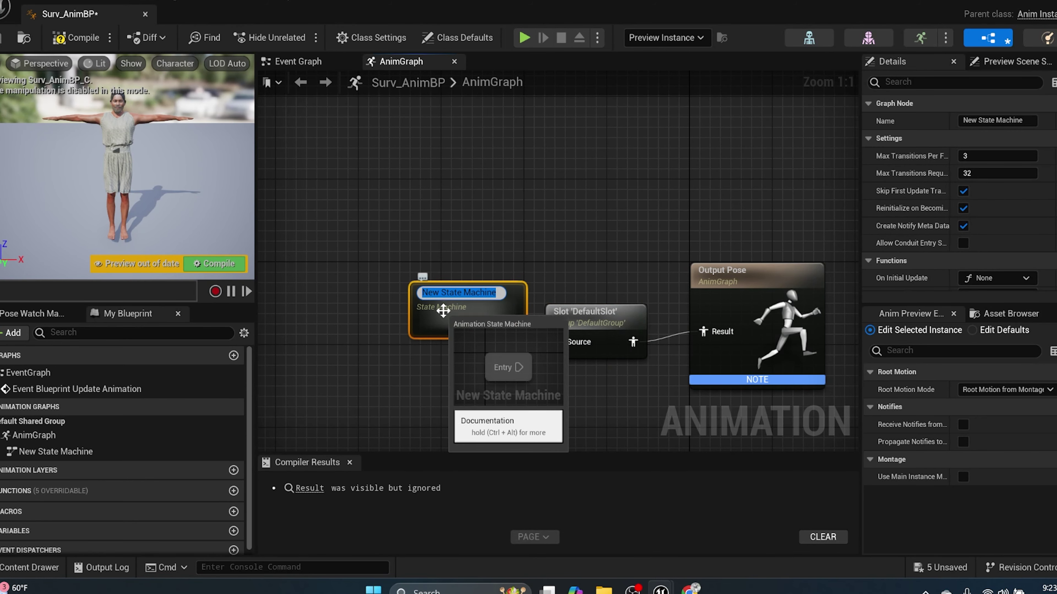
key(Return)
drag(442, 312, 349, 258)
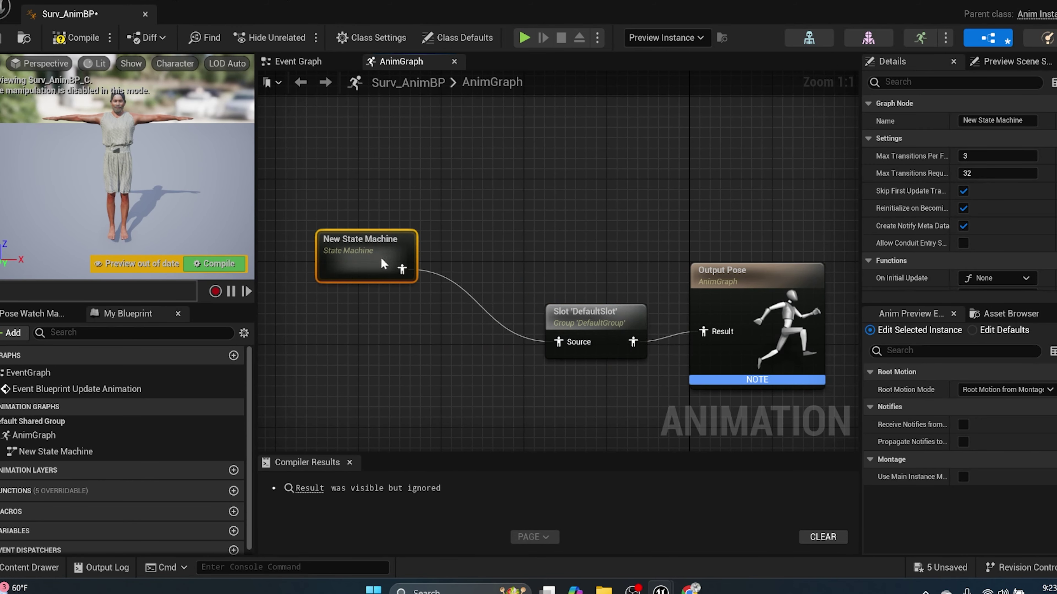
key(Delete)
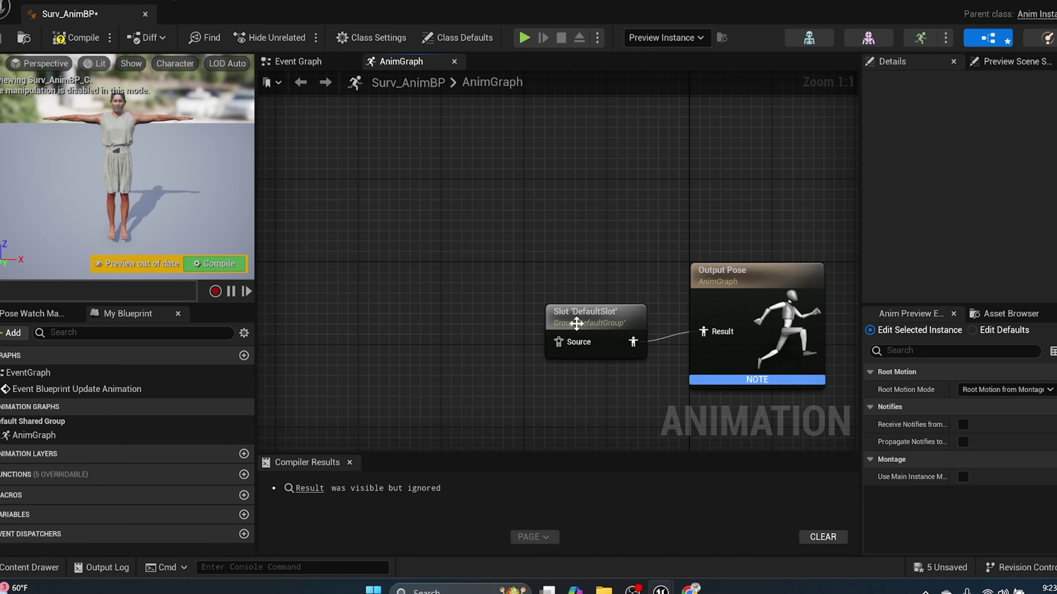
Add a State Machine node feeding the DefaultSlot node's Source, keep its default name, and place it beside the slot.
drag(558, 342, 465, 296)
text(stat)
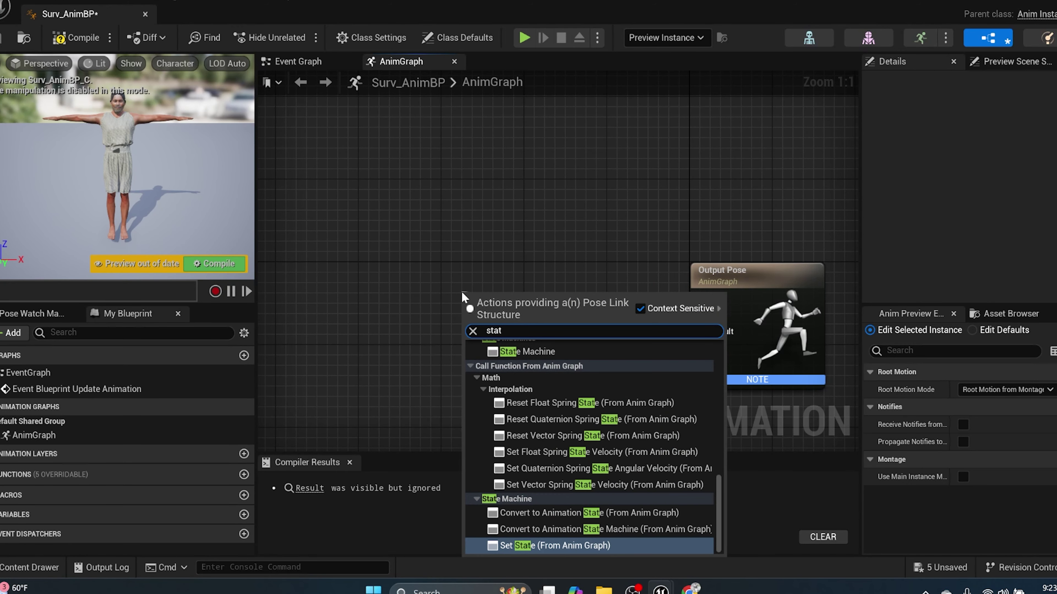
scroll(500, 358, up, 1)
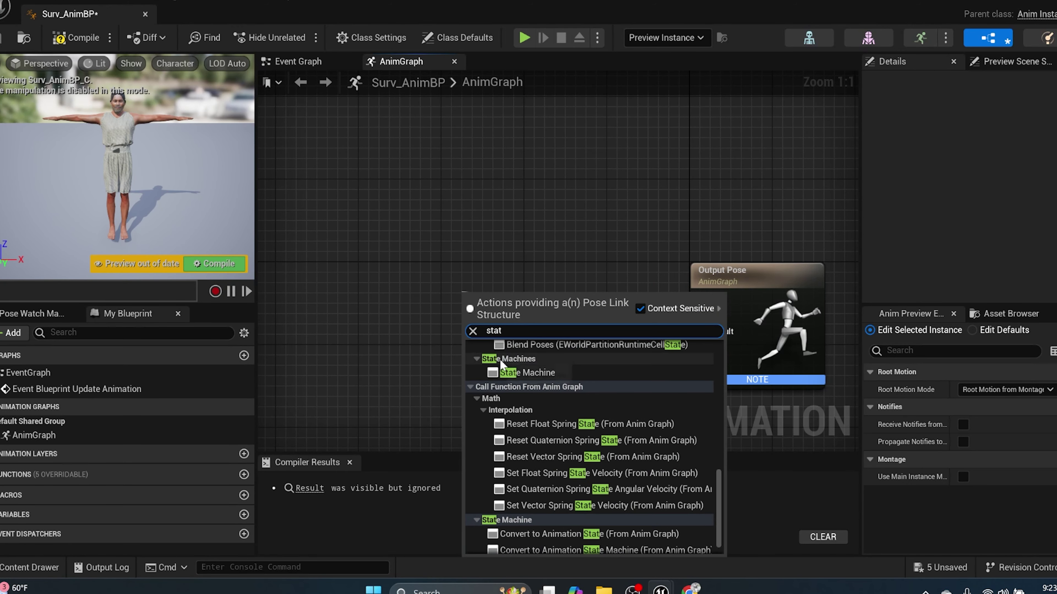
click(541, 374)
click(488, 325)
drag(489, 326, 455, 304)
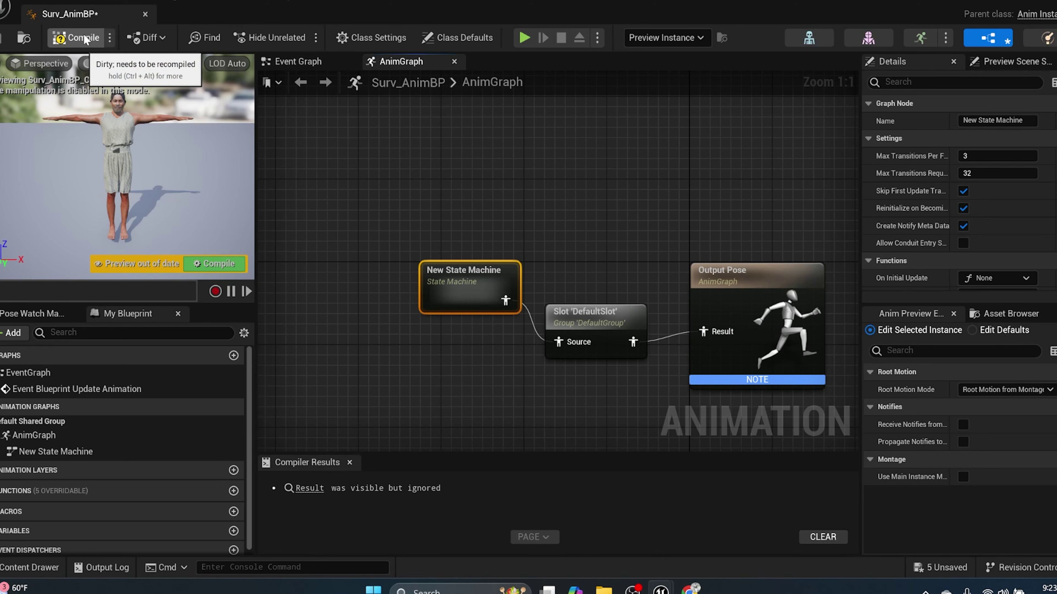
right_drag(633, 262, 567, 229)
click(566, 232)
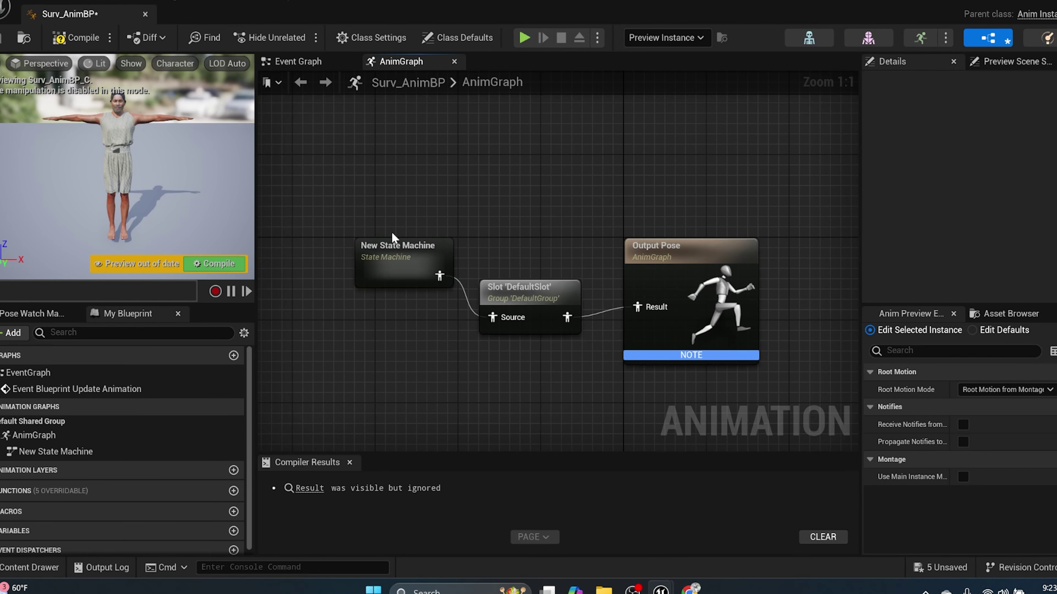
Open the new state machine and add a state named idle connected from Entry.
double_click(382, 256)
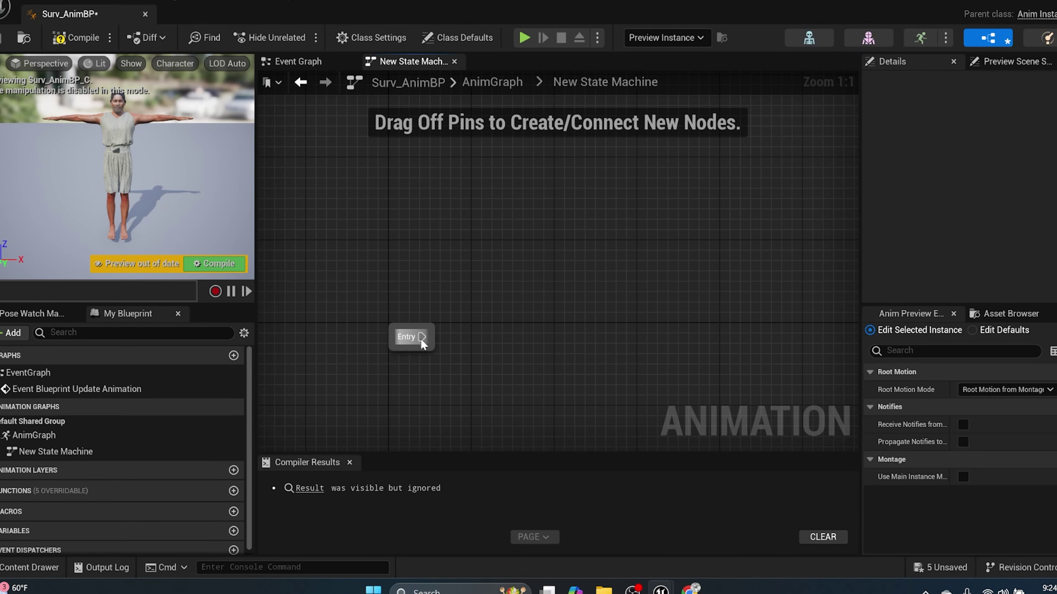
drag(421, 338, 543, 323)
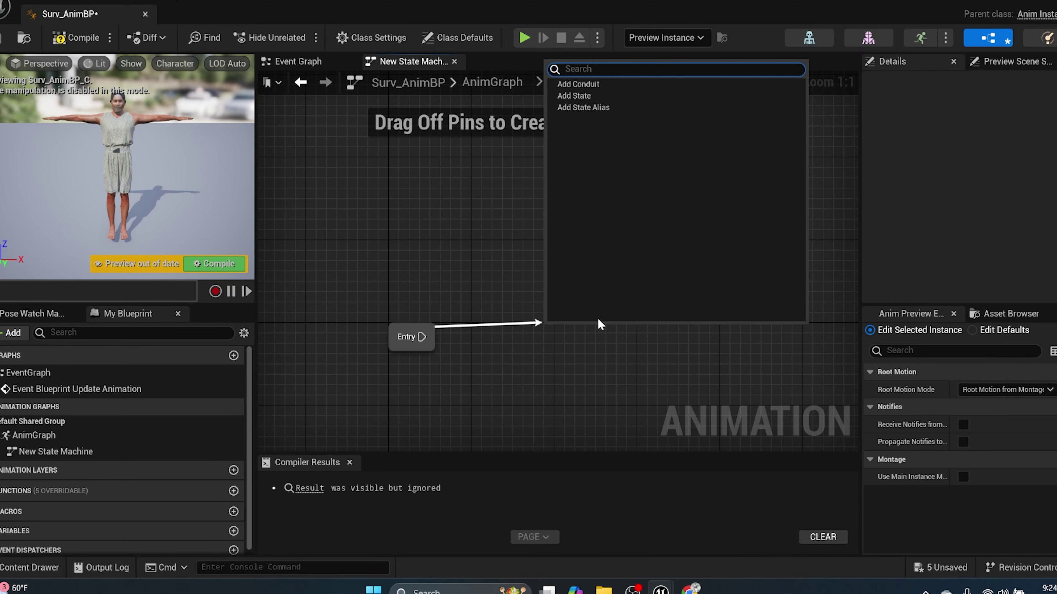
click(577, 96)
text(id)
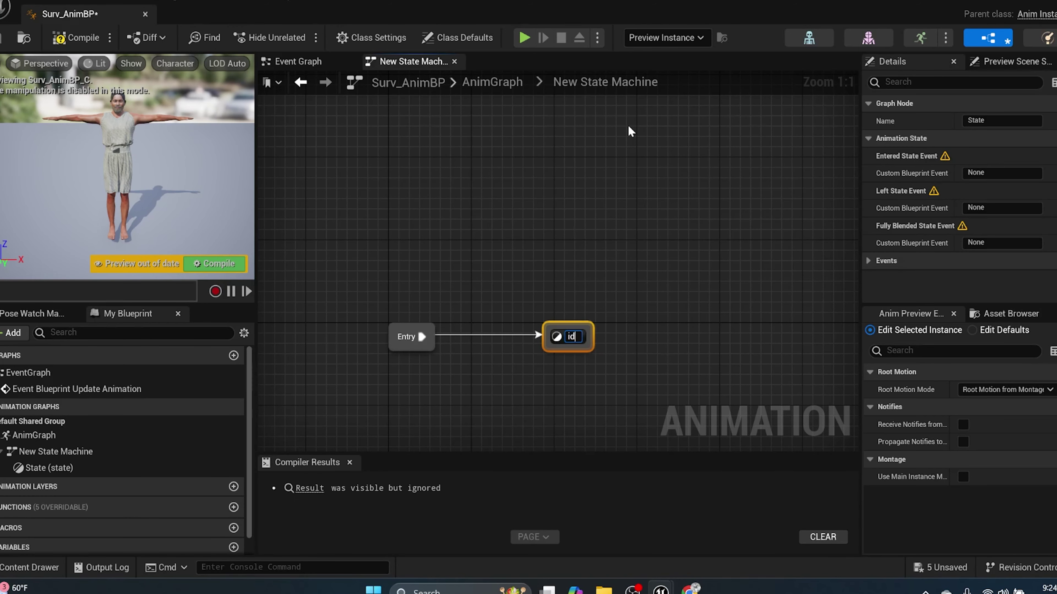
text(le)
key(Return)
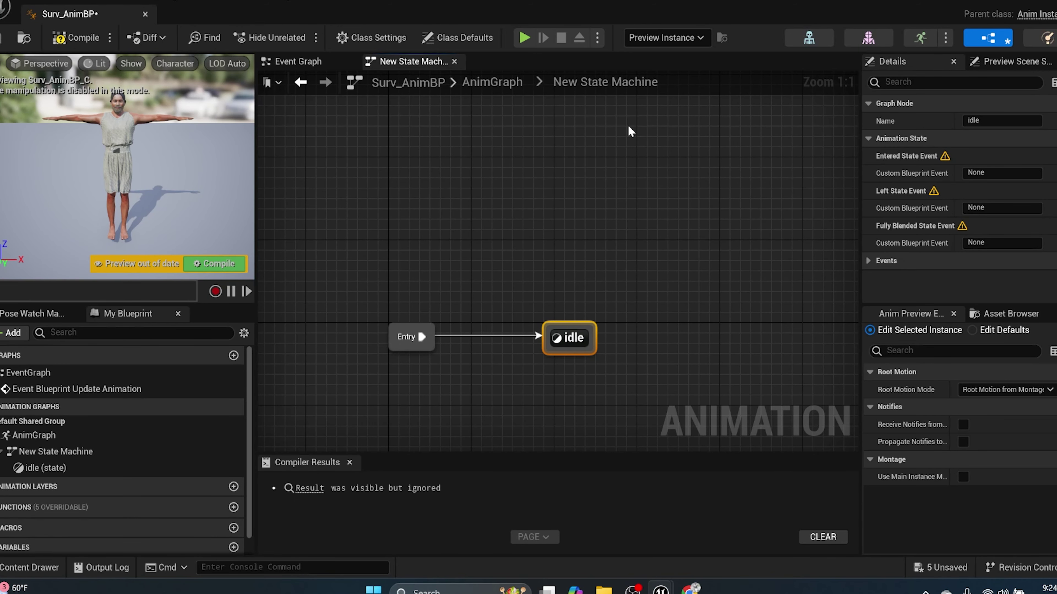
Inside the idle state, add the Breathing_Idle__2_ sequence from the animations folder and connect it to the Output Animation Pose result.
double_click(579, 336)
right_drag(435, 282, 577, 301)
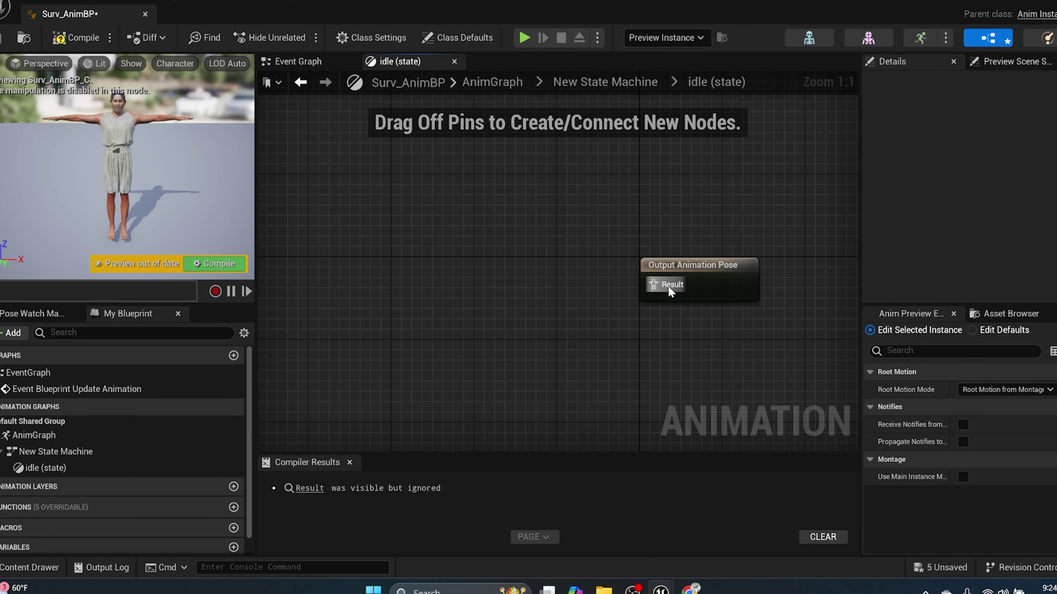
right_drag(595, 327, 436, 331)
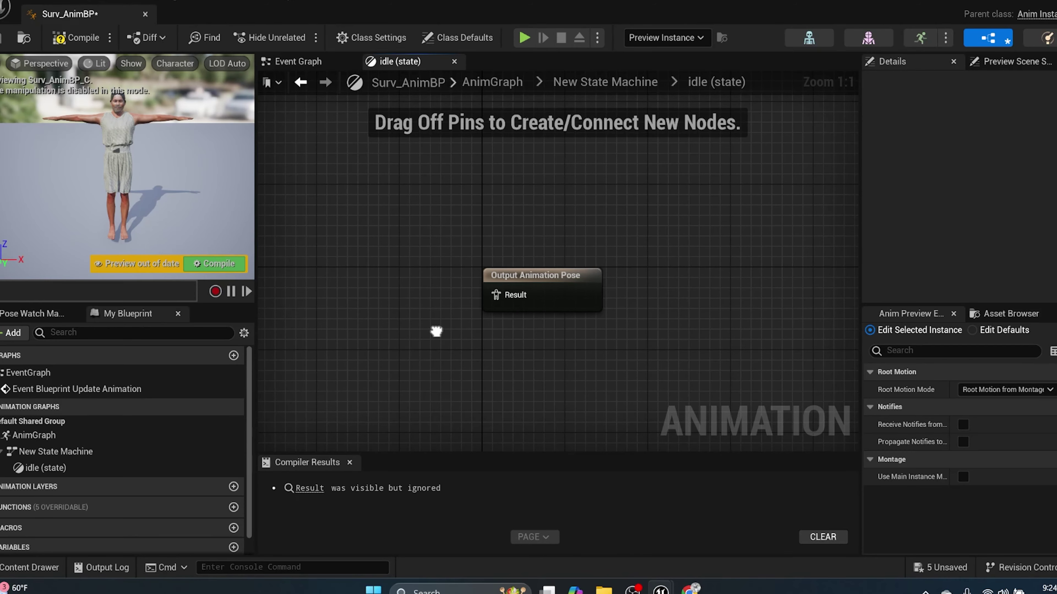
click(30, 567)
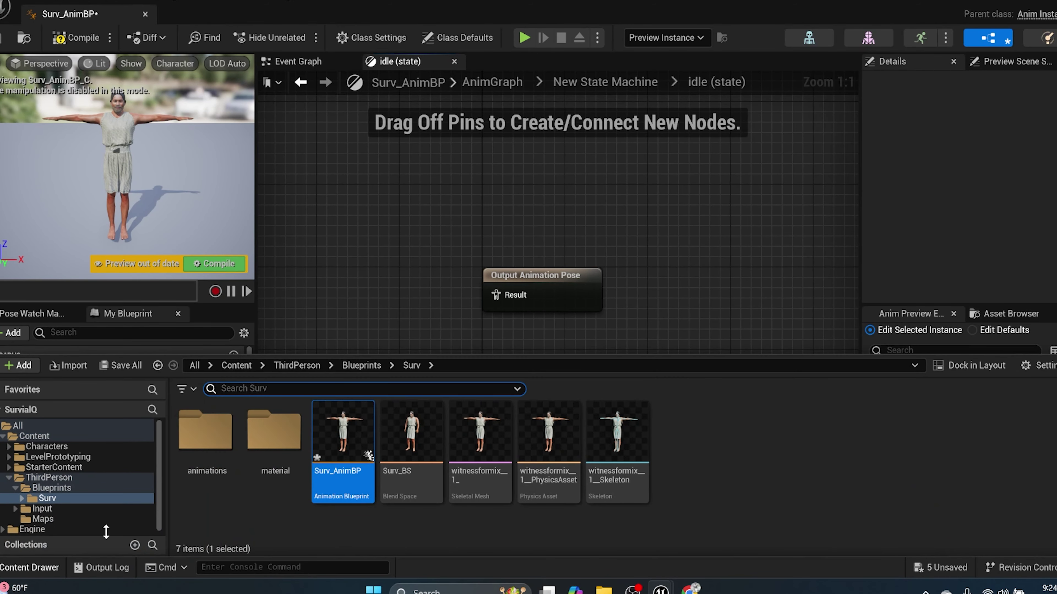
click(206, 435)
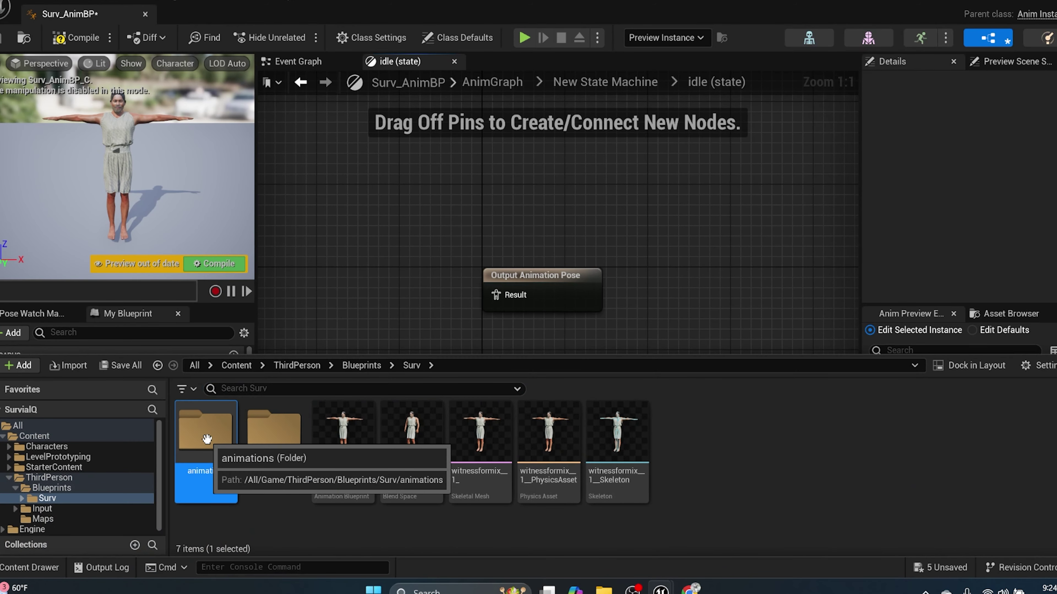
click(29, 568)
click(30, 568)
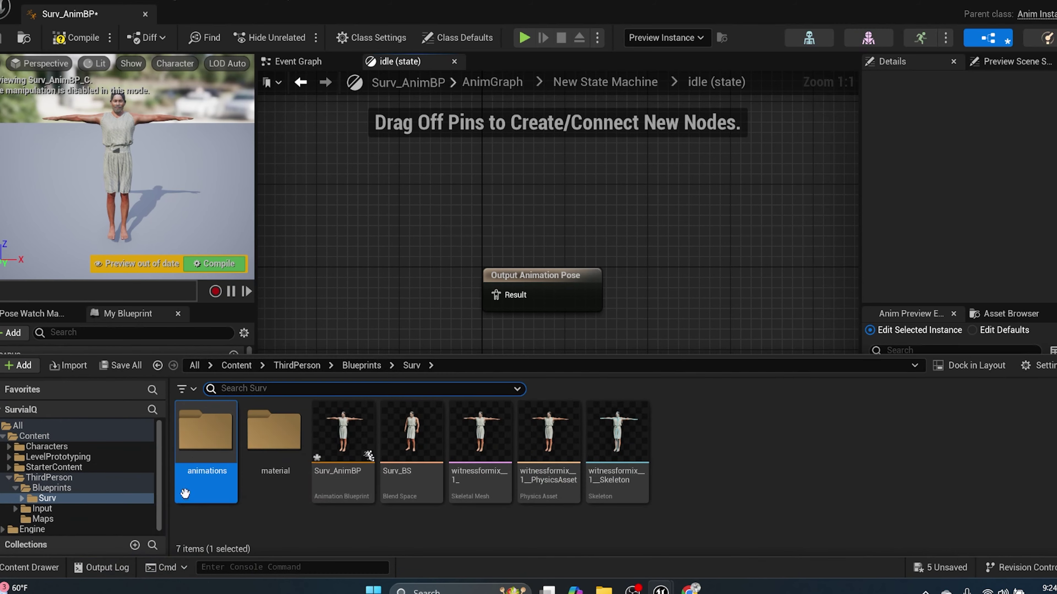
double_click(185, 494)
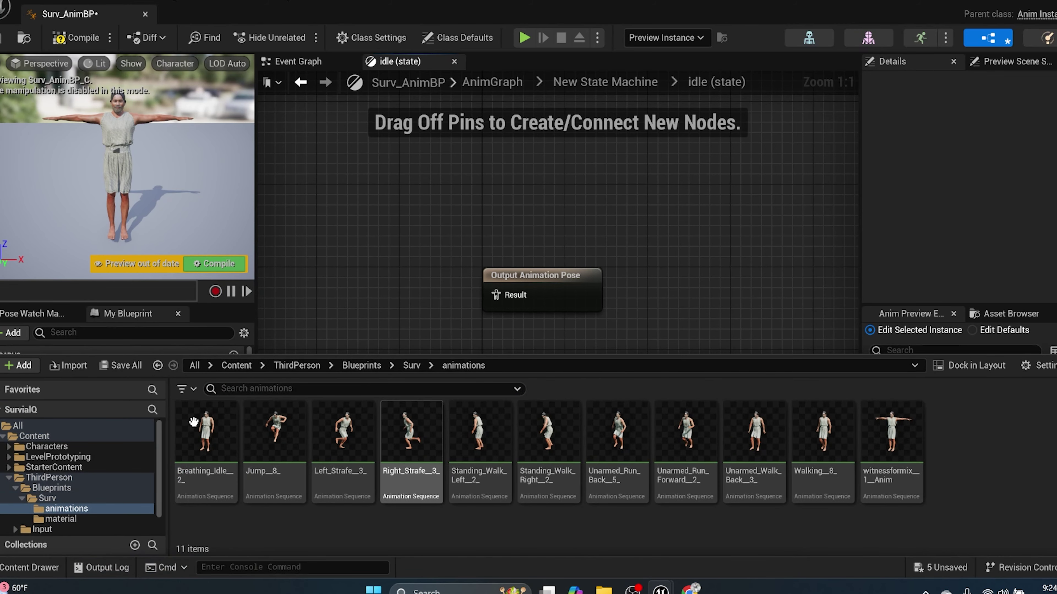
drag(193, 422, 339, 225)
drag(435, 254, 504, 299)
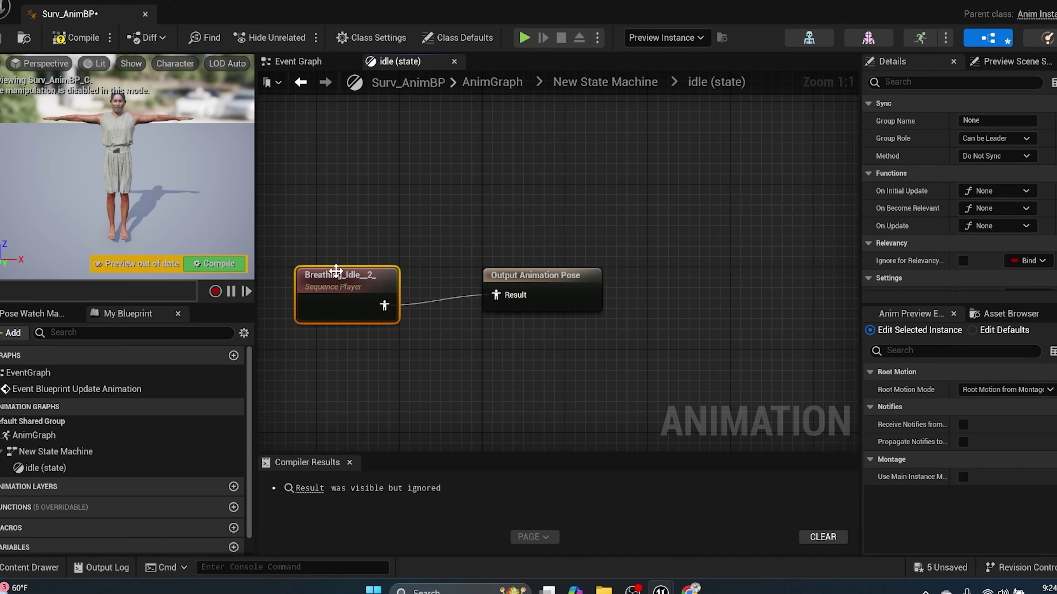
Enable Loop Animation on the Breathing_Idle__2_ sequence player in the idle state, then compile and save the blueprint.
click(82, 43)
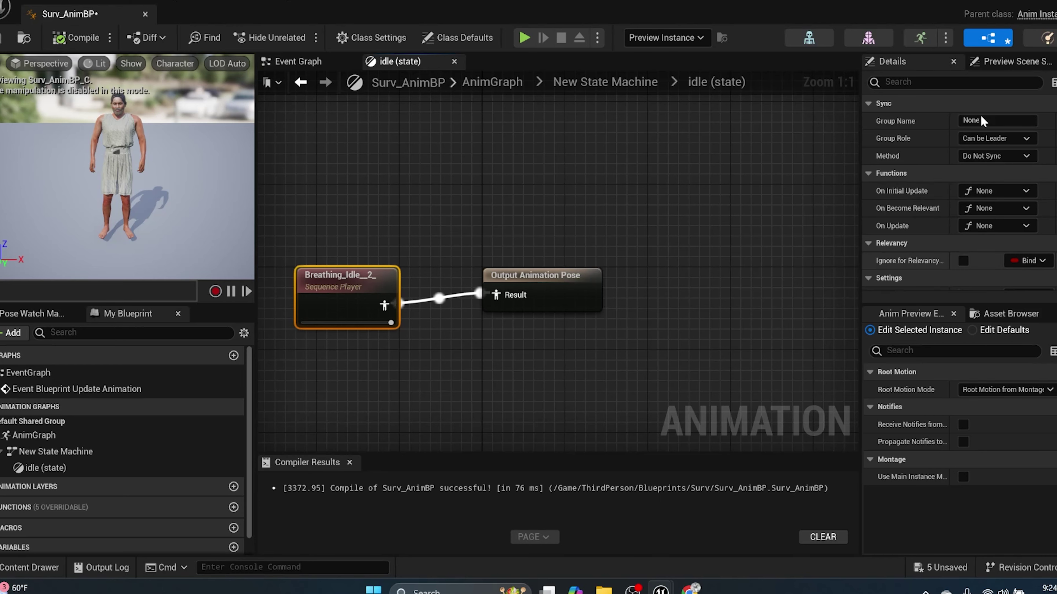
scroll(964, 184, down, 2)
scroll(963, 184, down, 4)
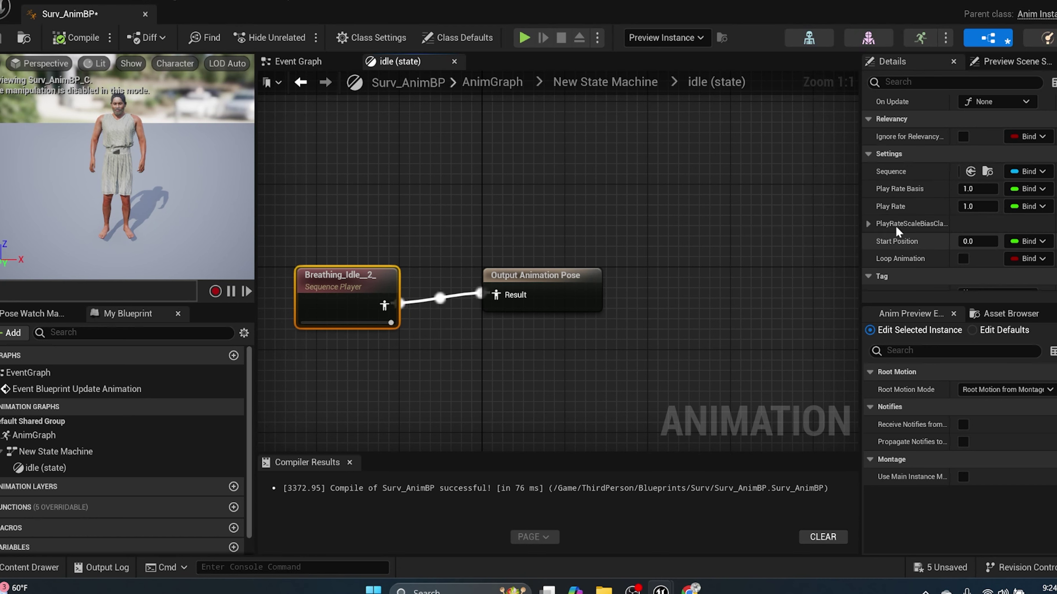
click(963, 259)
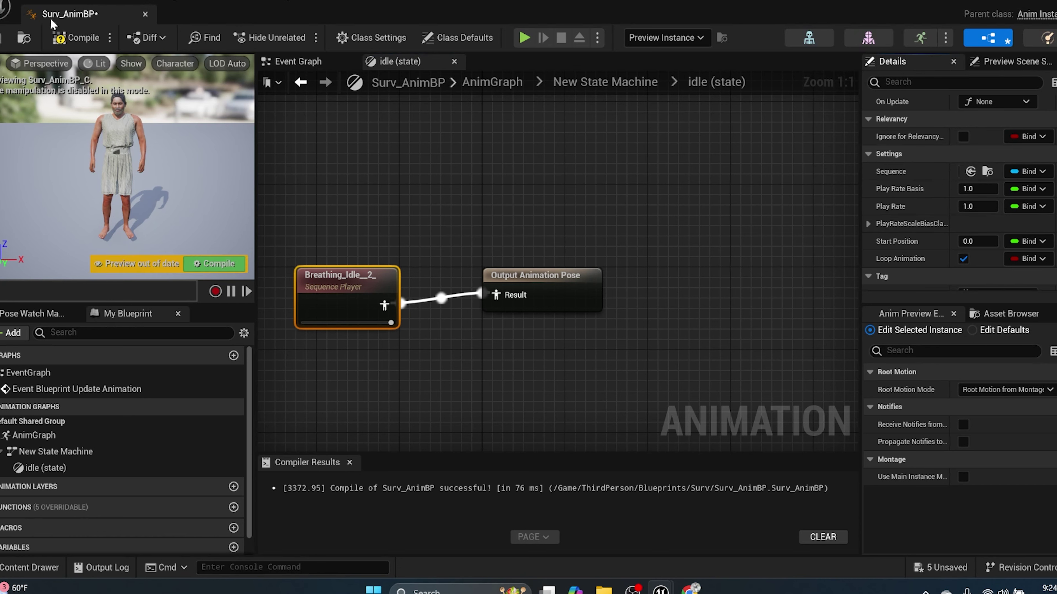
click(67, 37)
key(ctrl+s)
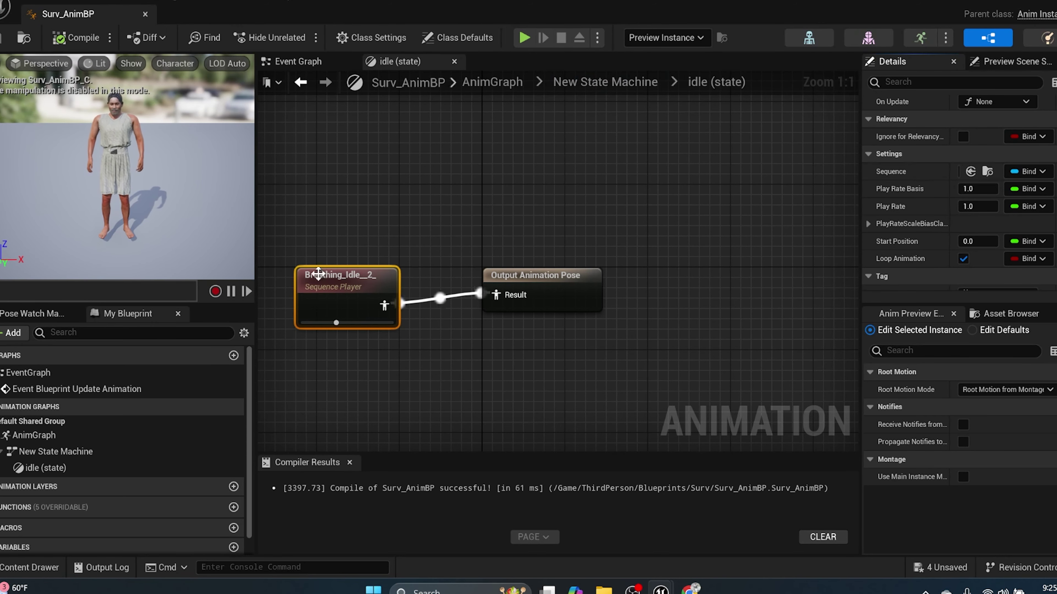
In New State Machine, add a state named move with a transition from idle and place it closer to idle.
click(607, 79)
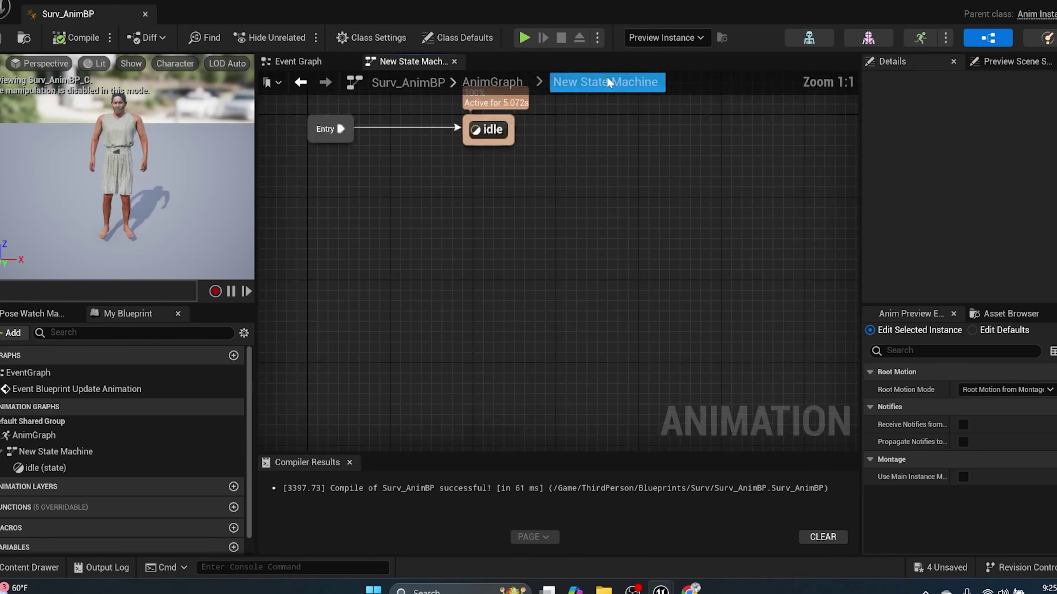
drag(651, 259, 591, 256)
right_drag(634, 241, 503, 258)
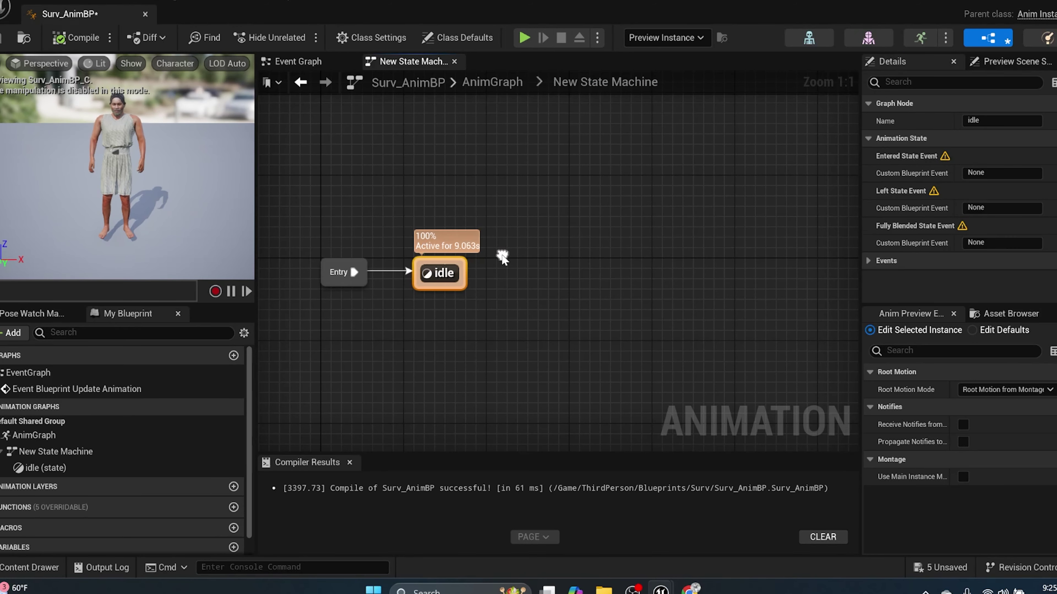
drag(464, 271, 517, 266)
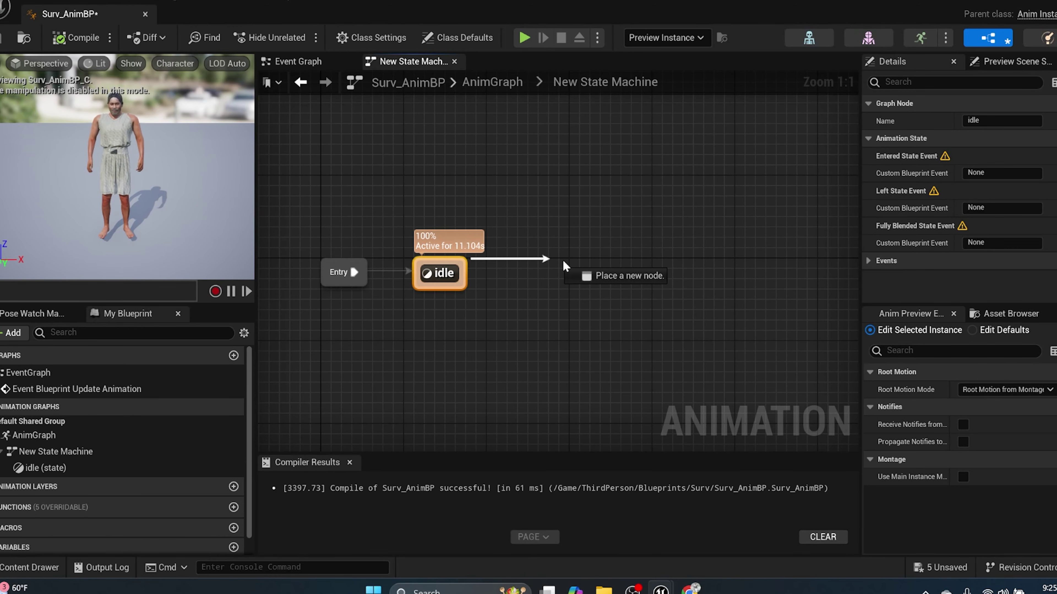
drag(601, 260, 601, 260)
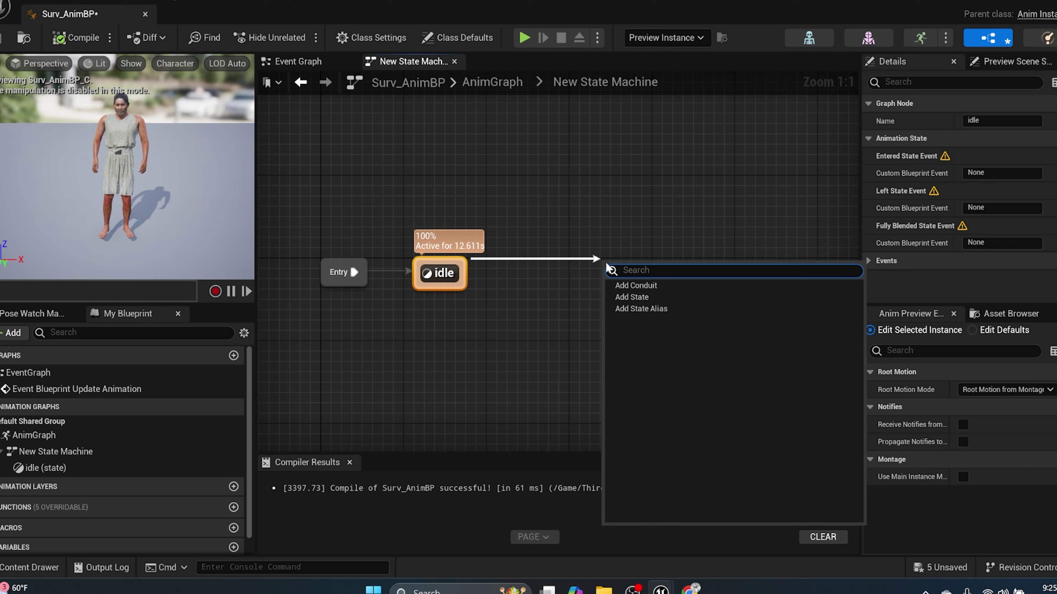
click(634, 294)
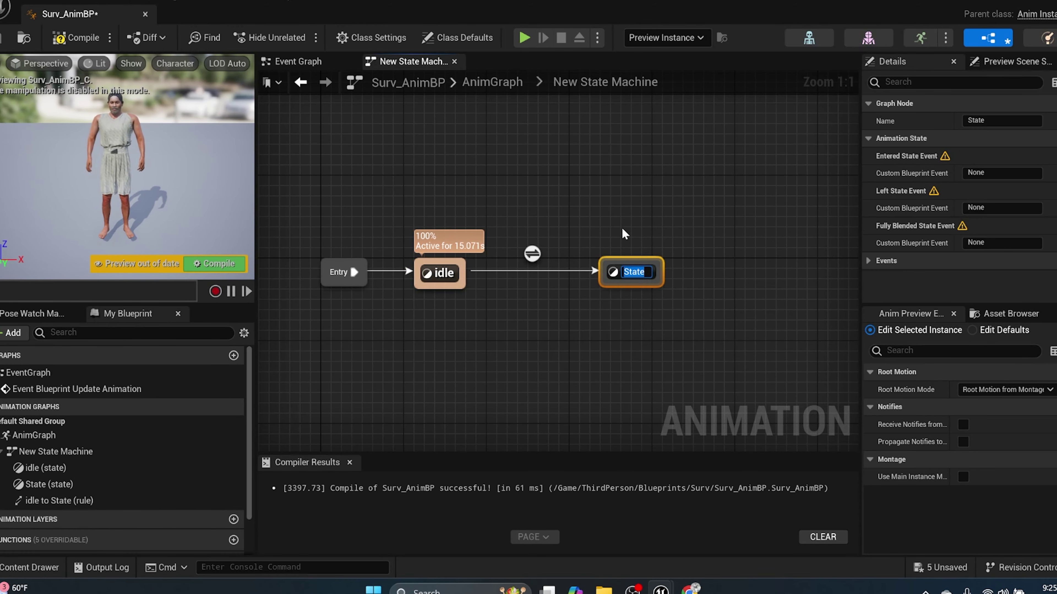
text(move)
key(Return)
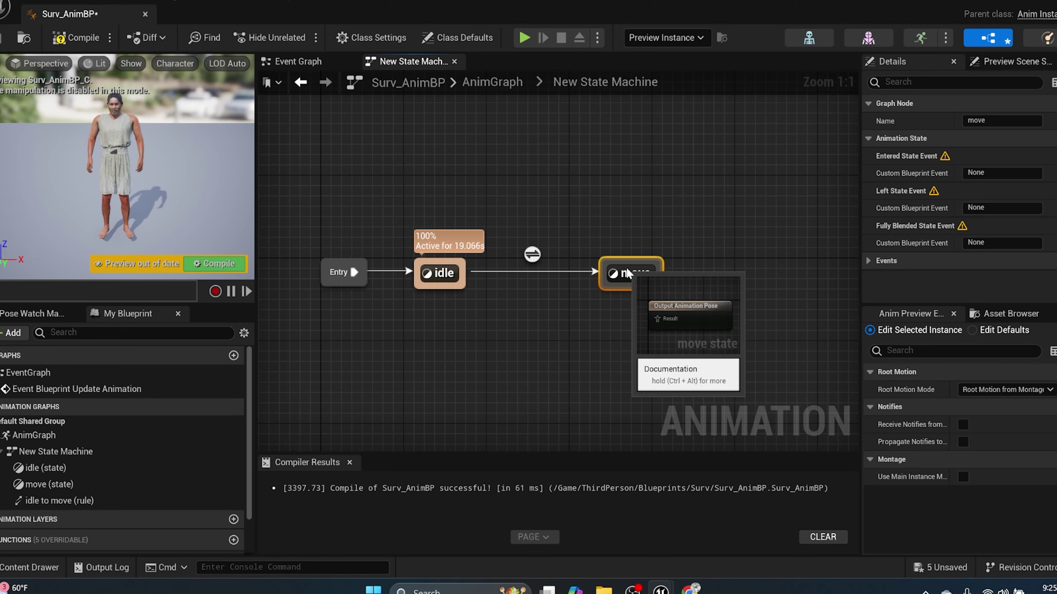
drag(630, 268, 589, 268)
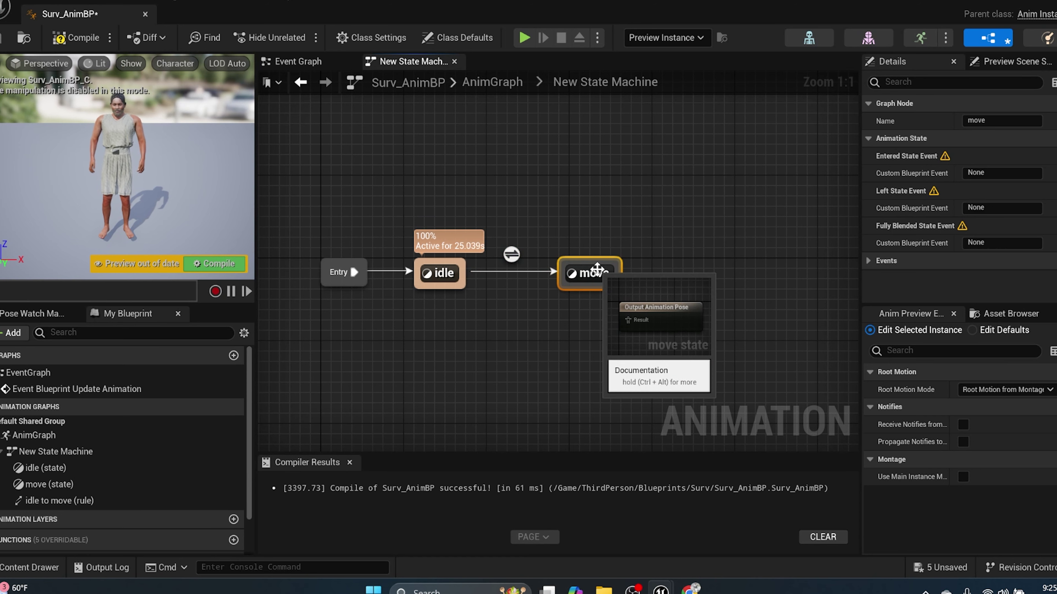
Inside the move state, add the Surv_BS blend space from the Surv folder and connect it to the Output Animation Pose result.
double_click(597, 269)
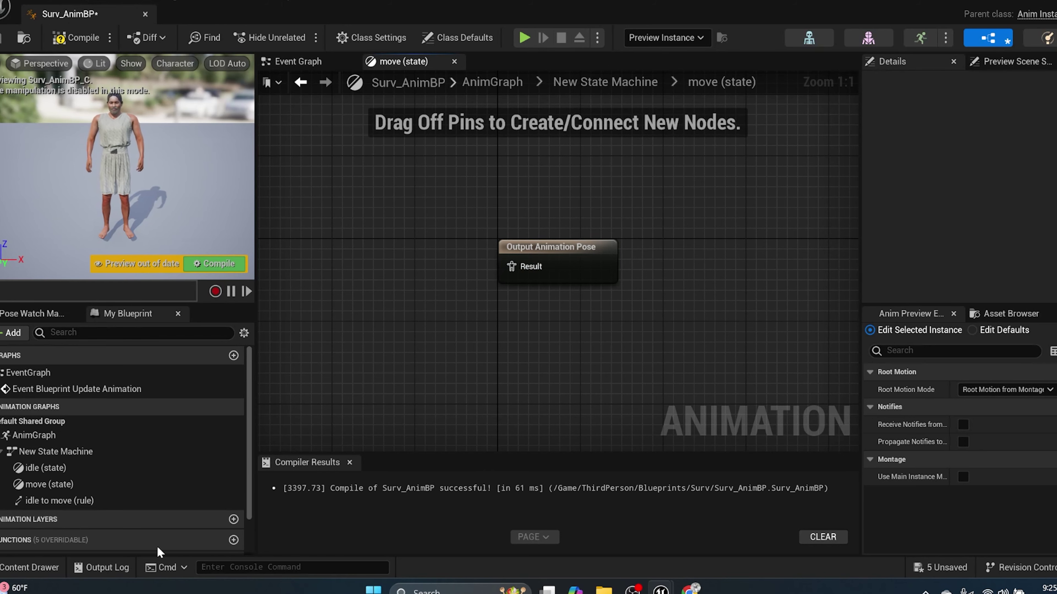
click(43, 566)
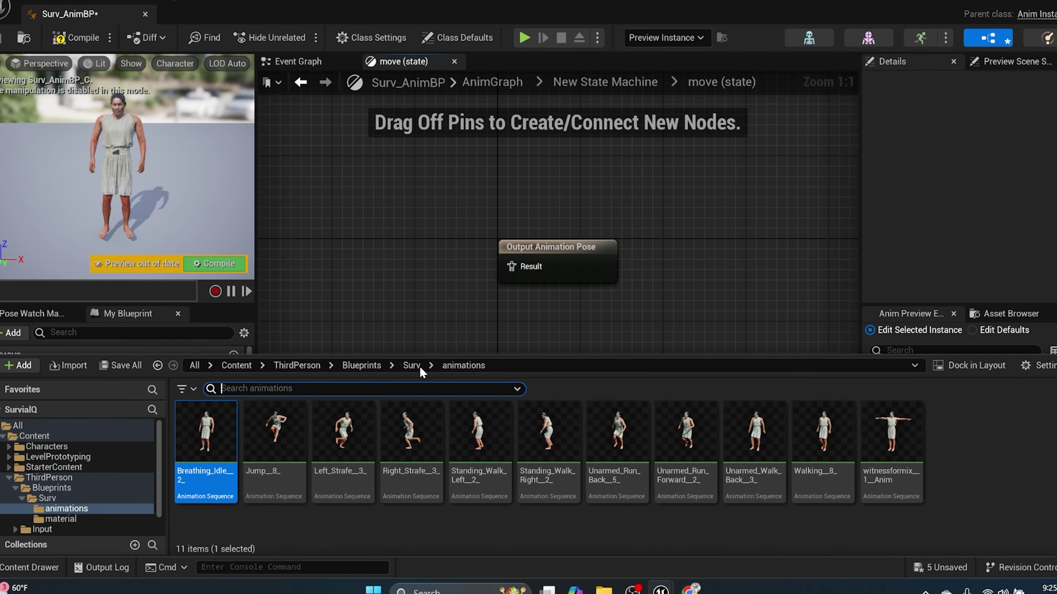
click(412, 365)
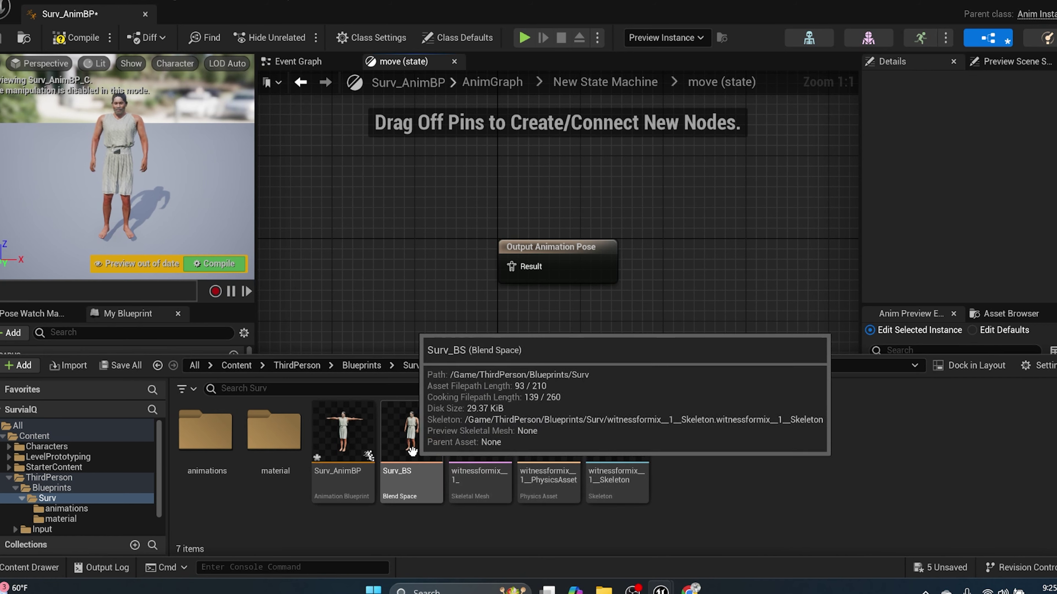
drag(406, 448, 354, 259)
click(354, 234)
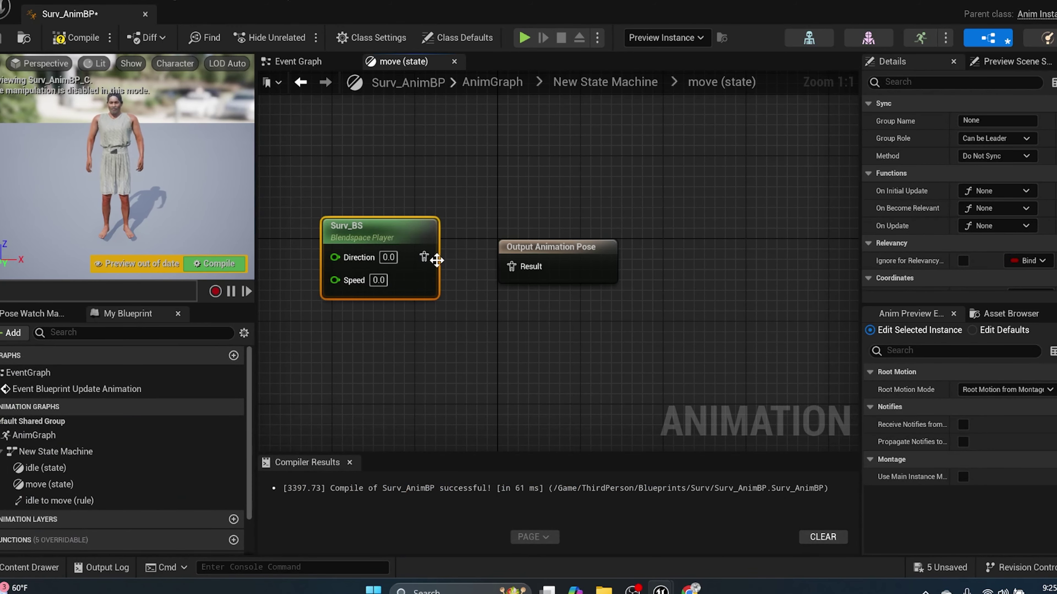
drag(424, 257, 557, 241)
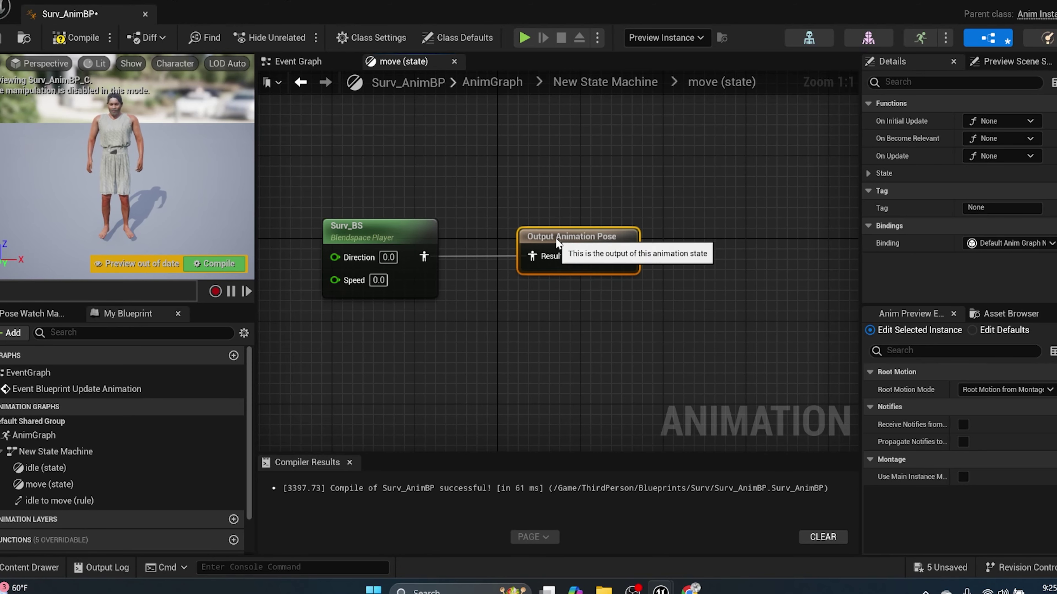
drag(388, 239, 427, 229)
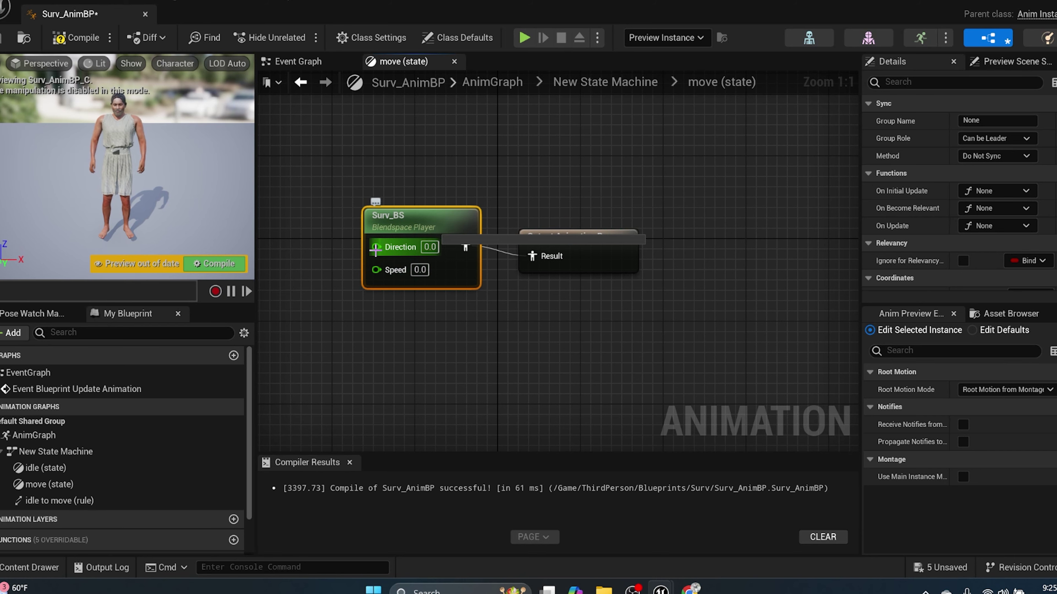
Promote the Surv_BS Direction and Speed inputs to variables with default names, then compile and save the blueprint.
drag(375, 249, 307, 221)
click(320, 289)
drag(481, 266, 311, 278)
click(394, 348)
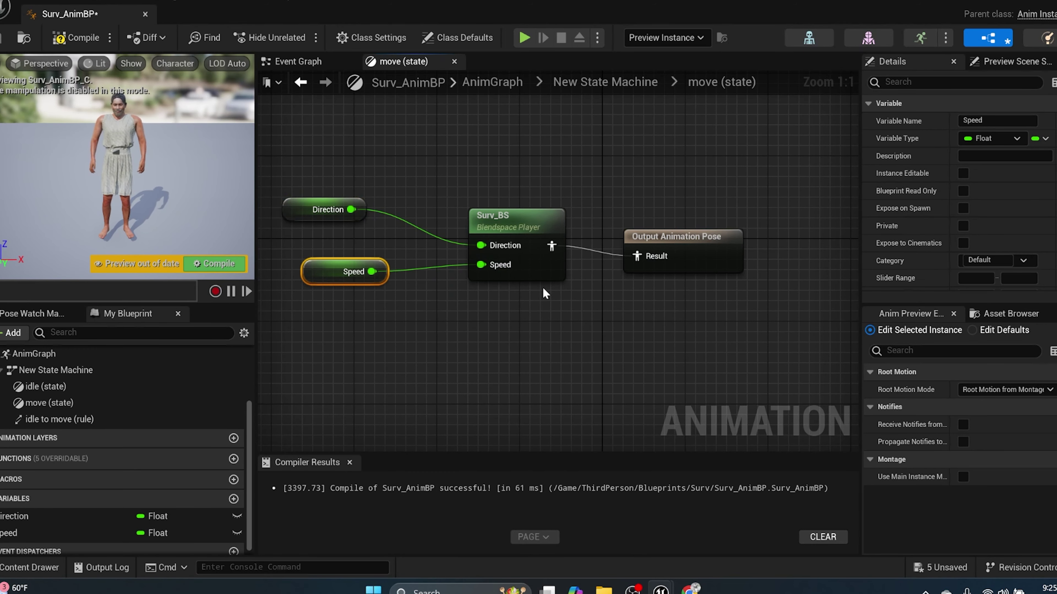
click(71, 37)
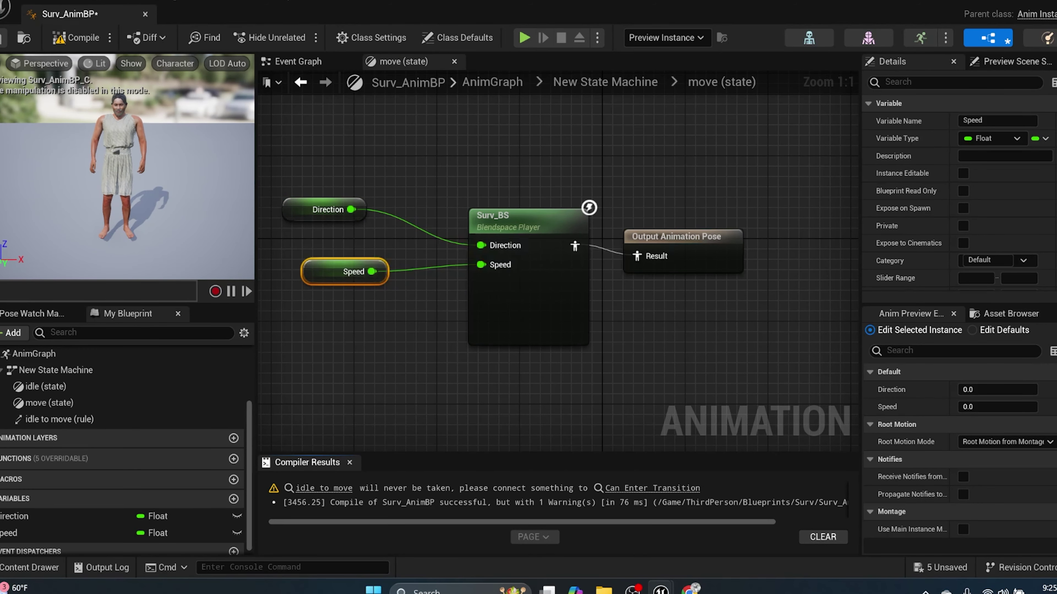
key(ctrl+s)
Open the idle to move transition rule and add a Speed getter feeding a Greater Equal (>=) node.
click(589, 82)
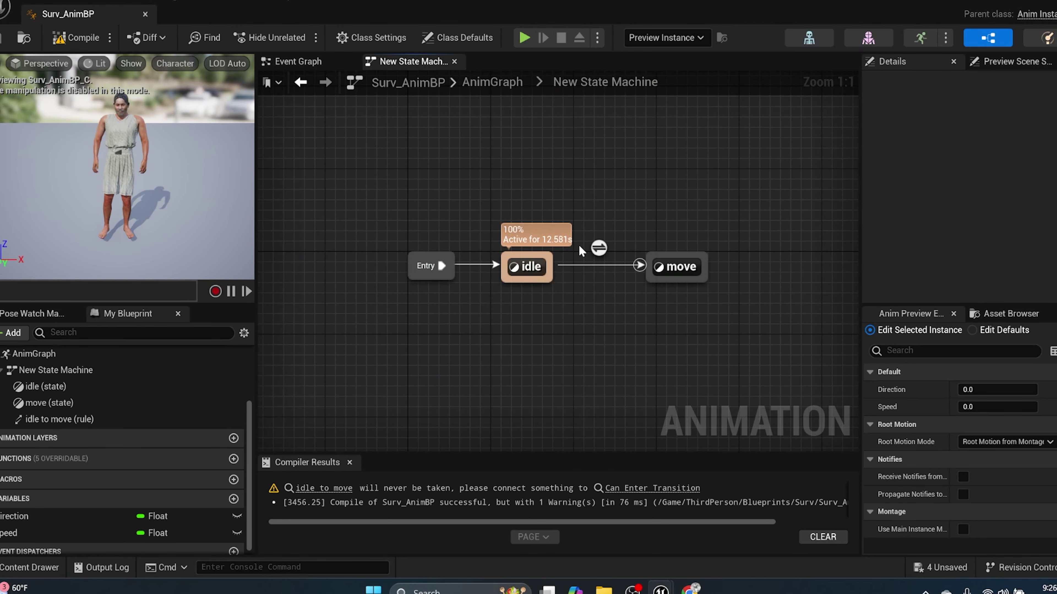
mouse_move(600, 249)
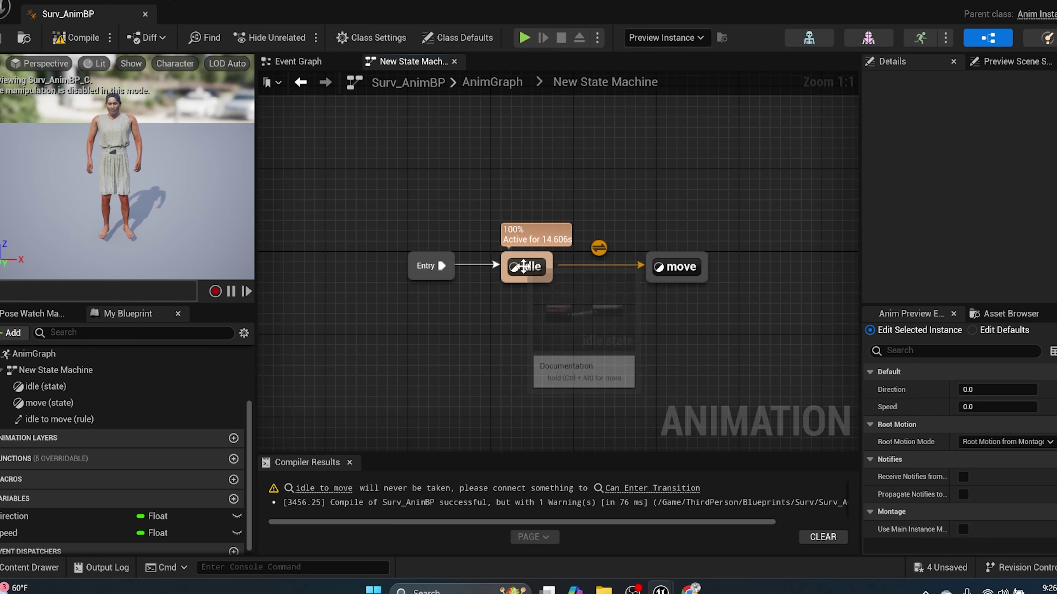
double_click(599, 248)
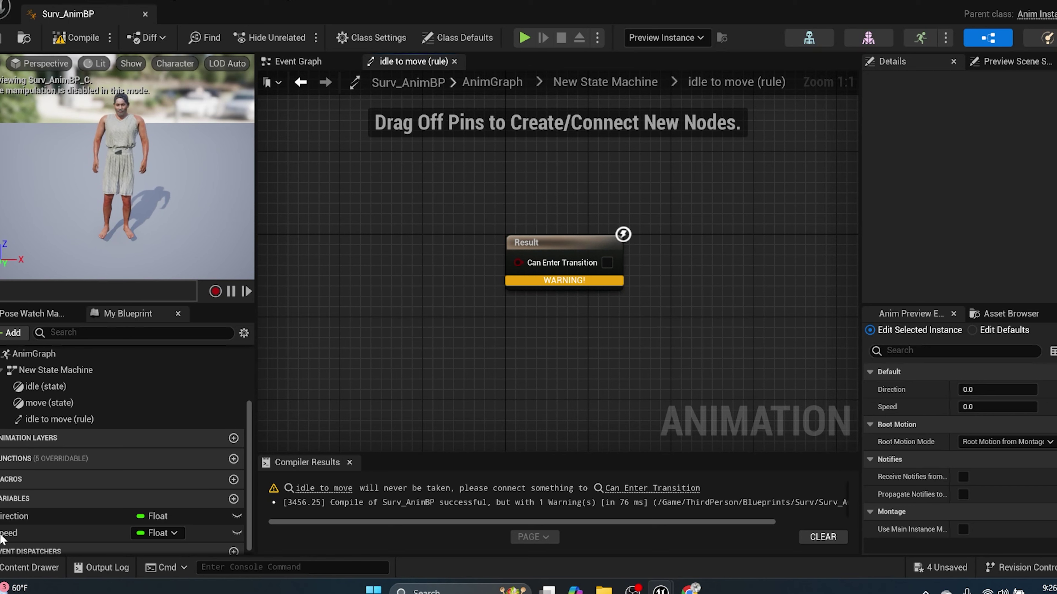
drag(4, 537, 320, 321)
drag(285, 265, 287, 283)
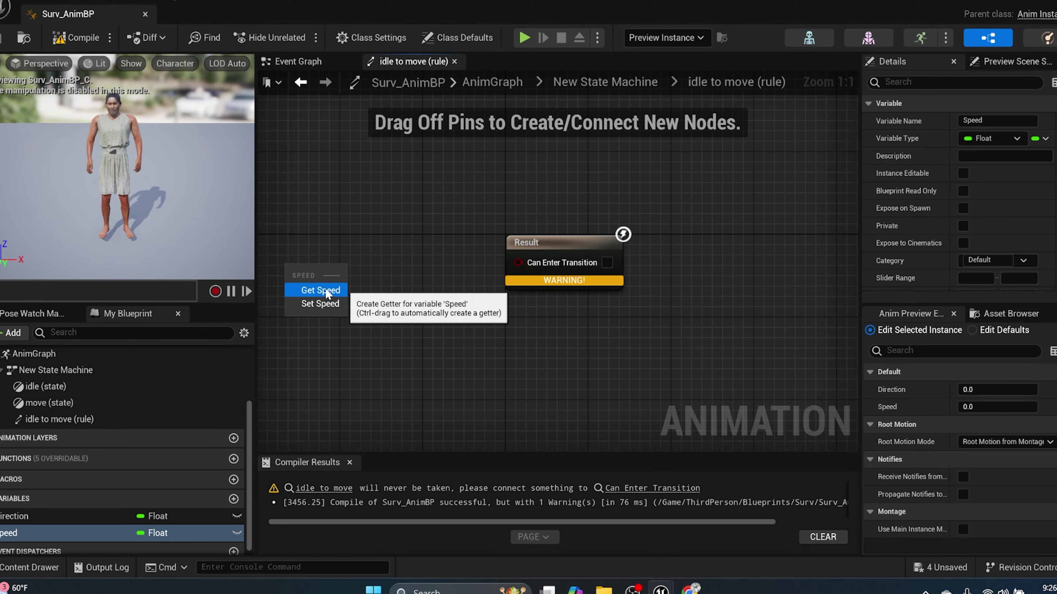
click(325, 287)
drag(346, 267, 399, 304)
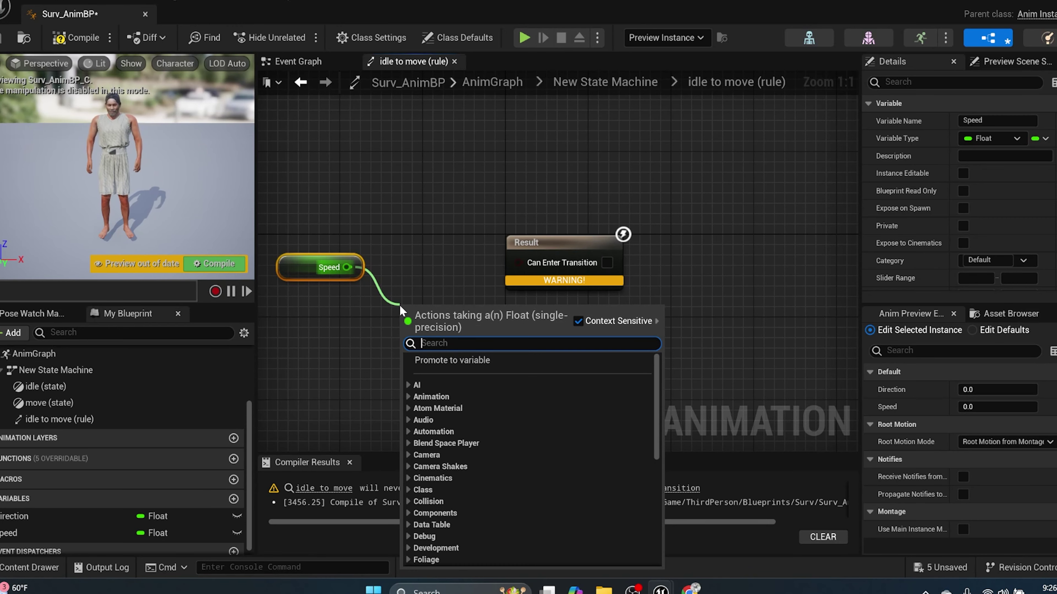
text(gre)
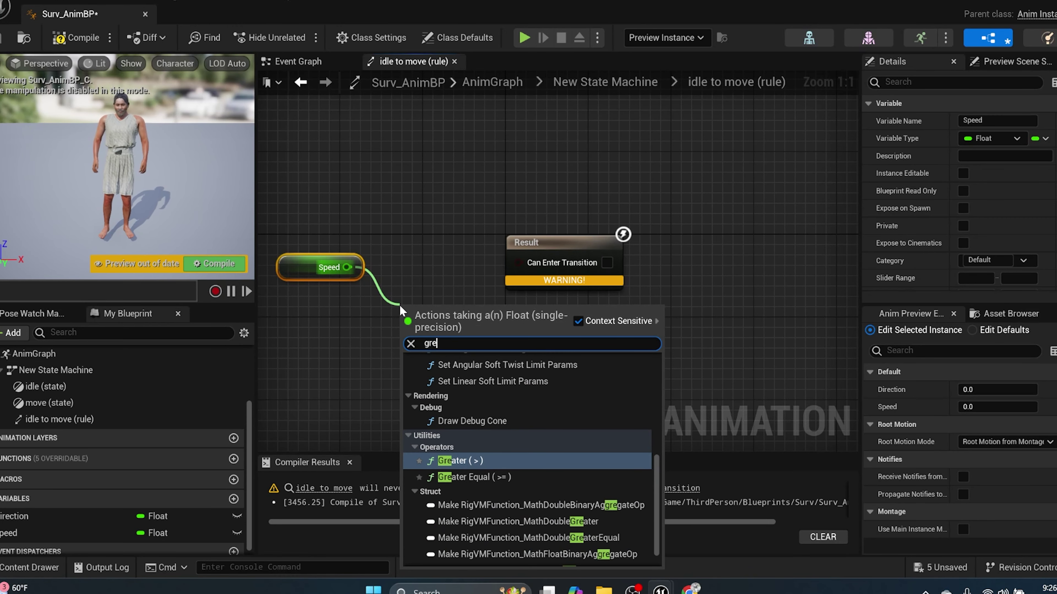
click(487, 478)
Set the >= comparison value to 1, connect its output to Can Enter Transition, and compile and save.
click(429, 331)
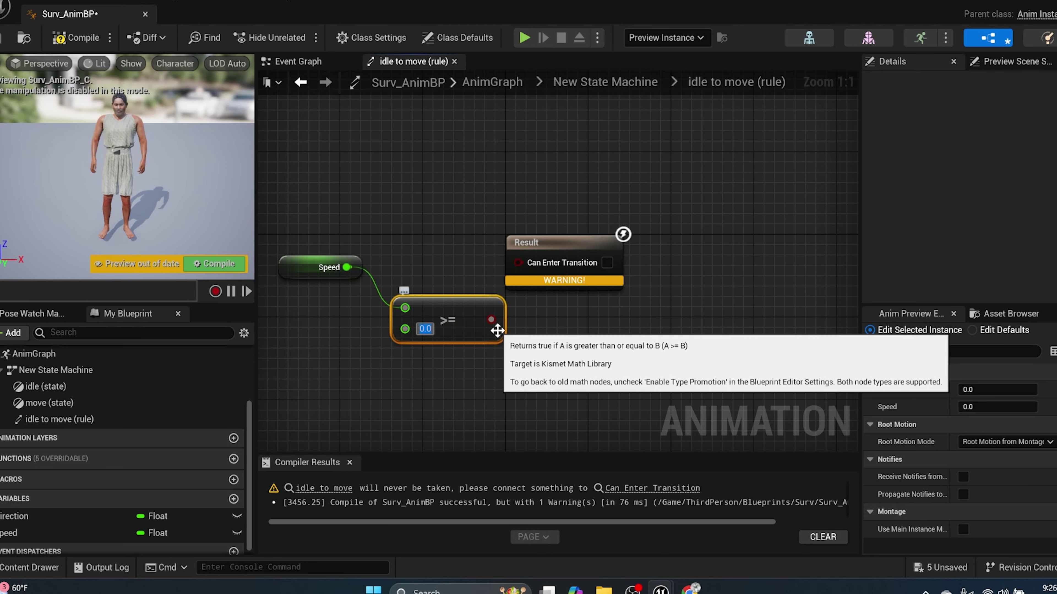
text(1)
key(Return)
drag(491, 319, 519, 261)
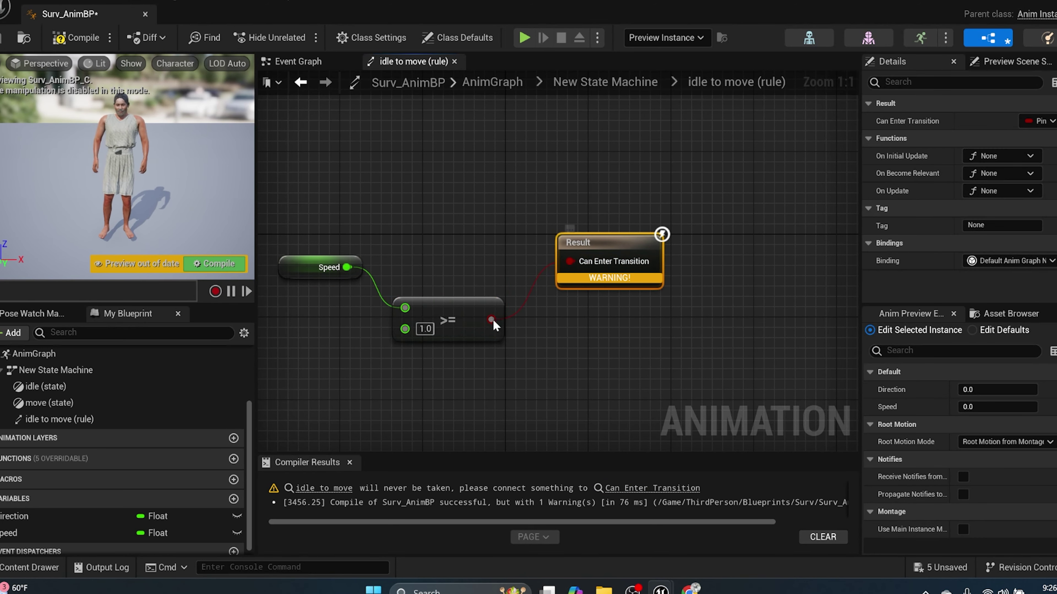
drag(474, 307, 495, 266)
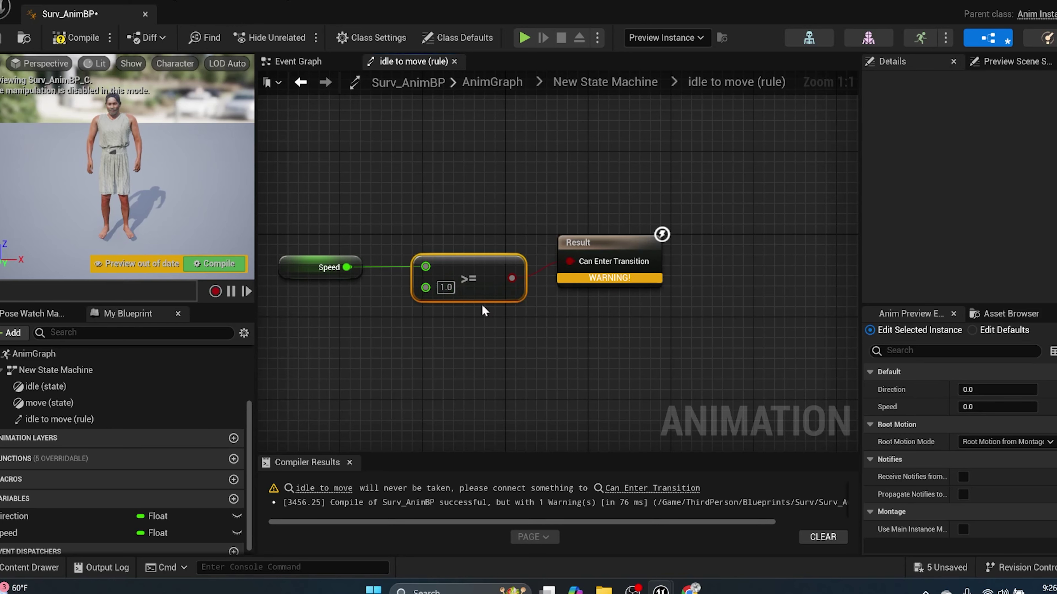
click(66, 38)
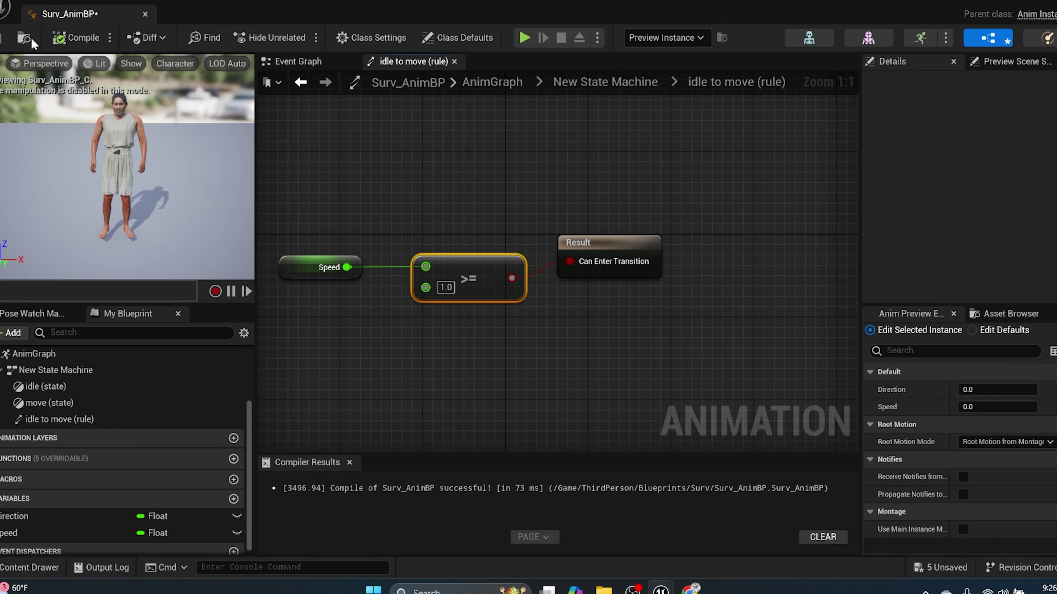
Back in New State Machine, reposition the move state and draw a return transition from move to idle.
click(619, 91)
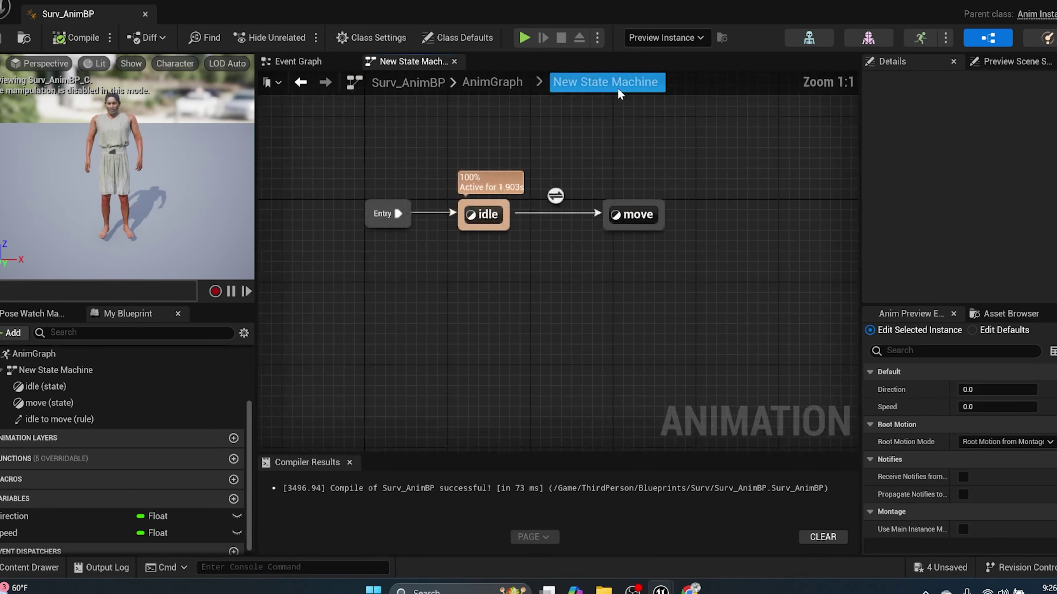
click(703, 276)
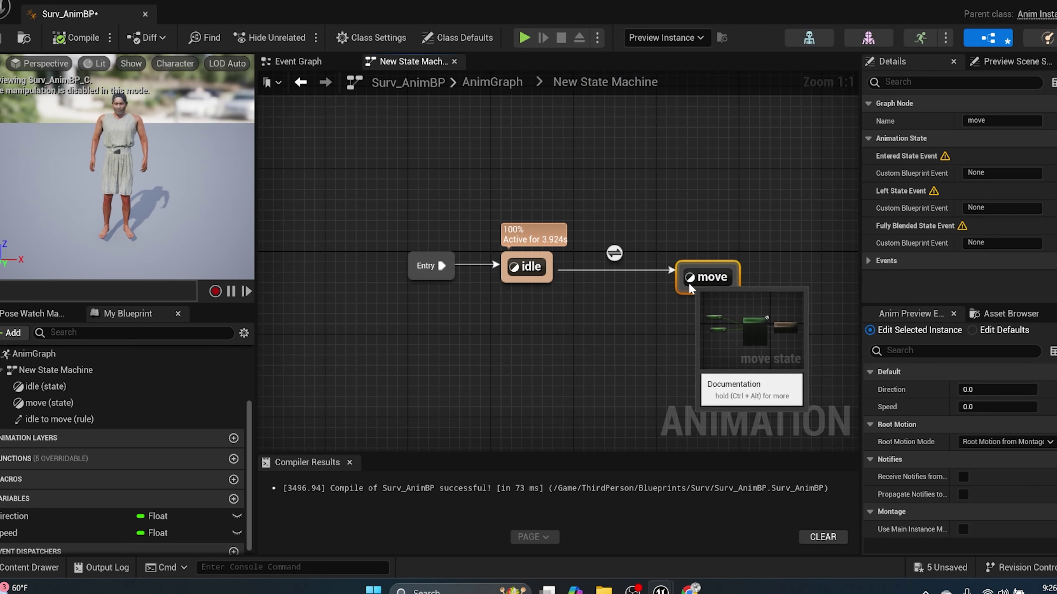
drag(686, 287, 637, 282)
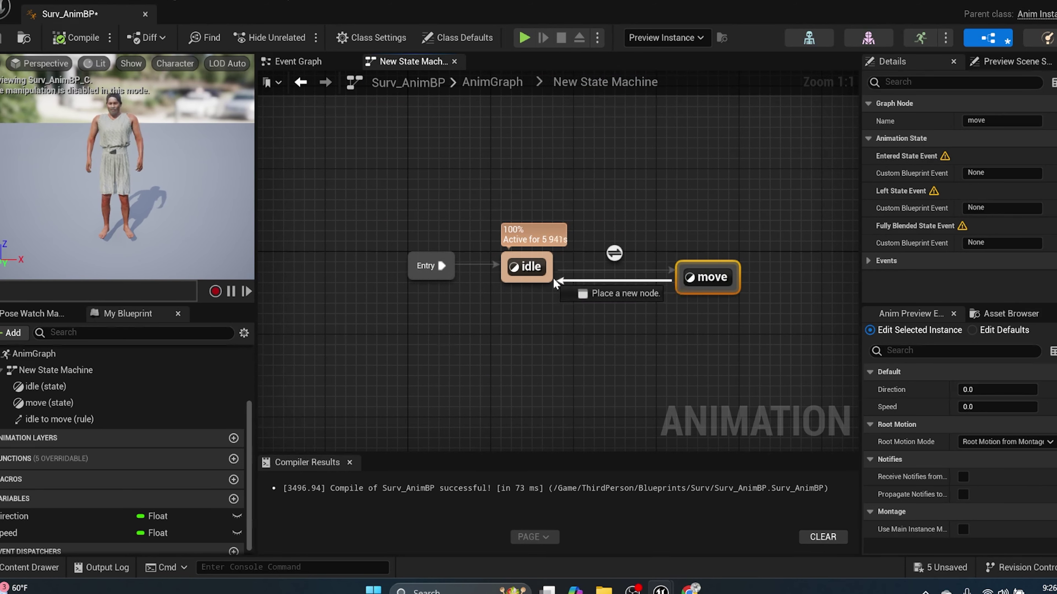
mouse_move(553, 282)
mouse_down()
mouse_move(541, 280)
mouse_move(648, 278)
mouse_move(549, 283)
mouse_up()
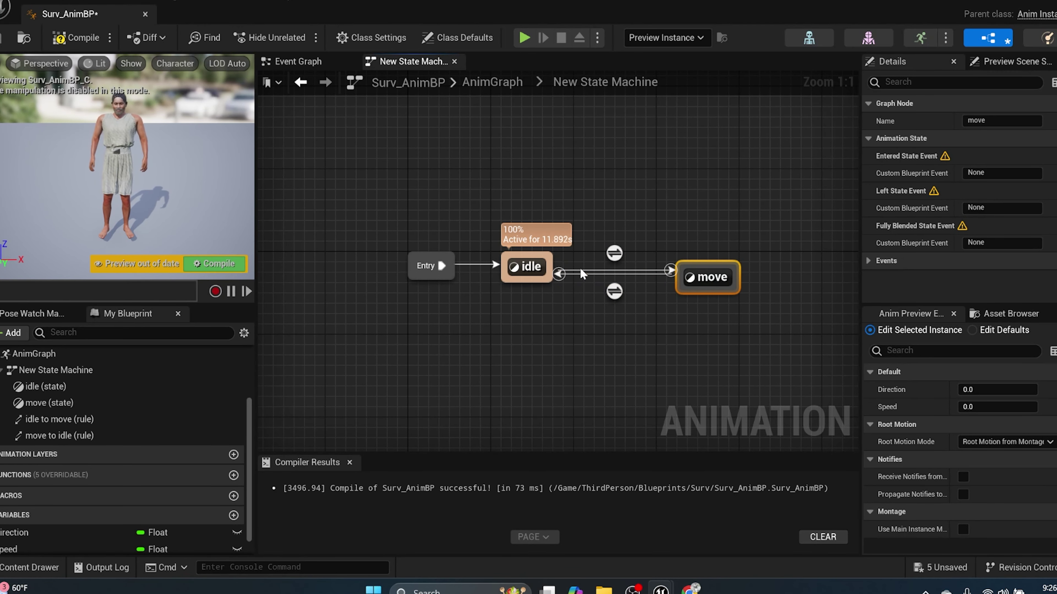
Open the move to idle transition rule and add a Speed getter feeding a Less (<) node.
double_click(616, 292)
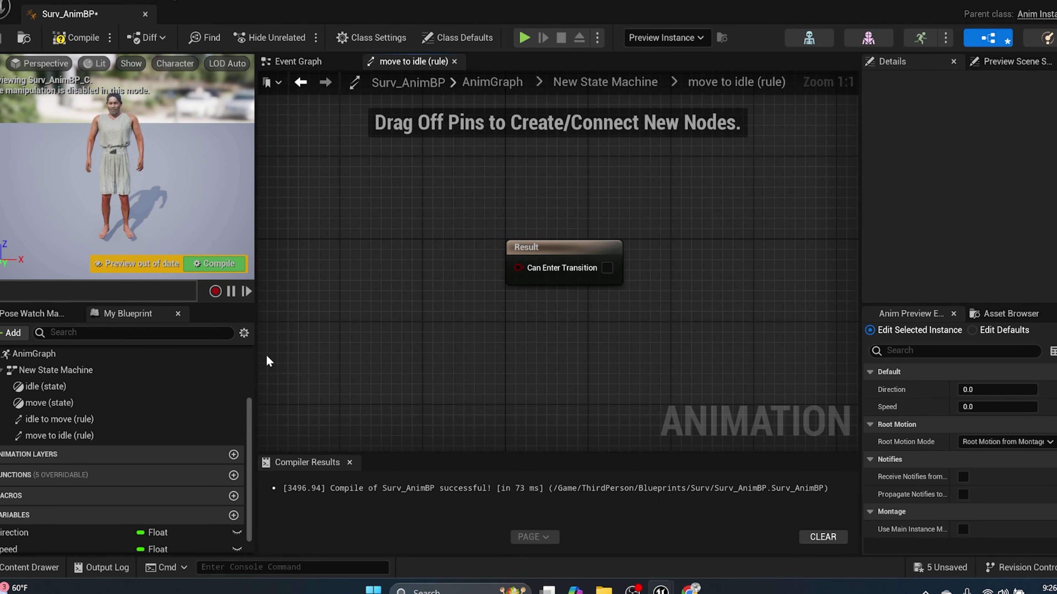
drag(25, 552, 301, 247)
click(343, 270)
drag(368, 252, 416, 302)
text(less)
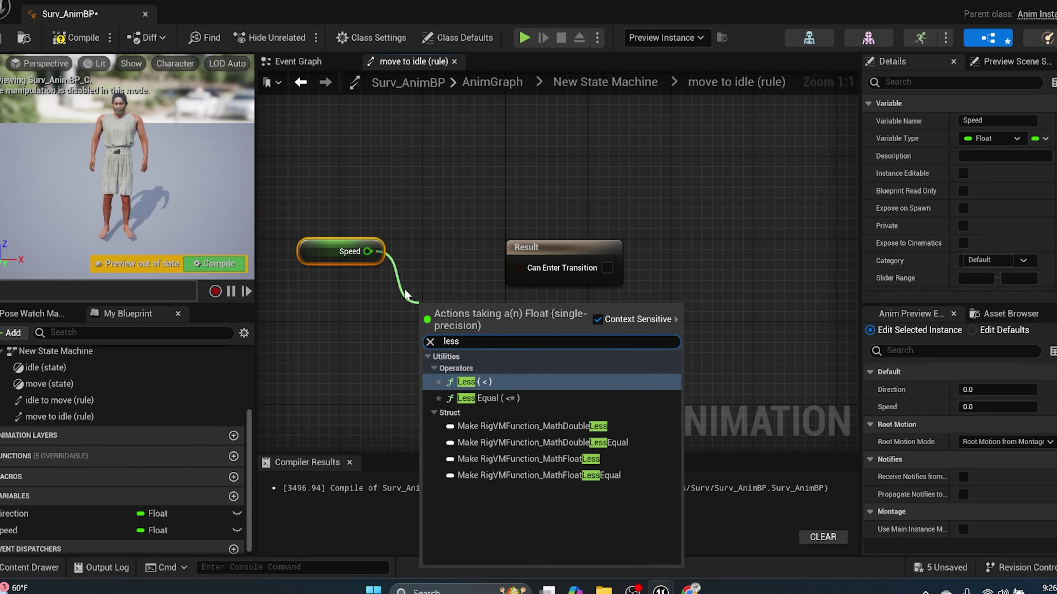
click(478, 381)
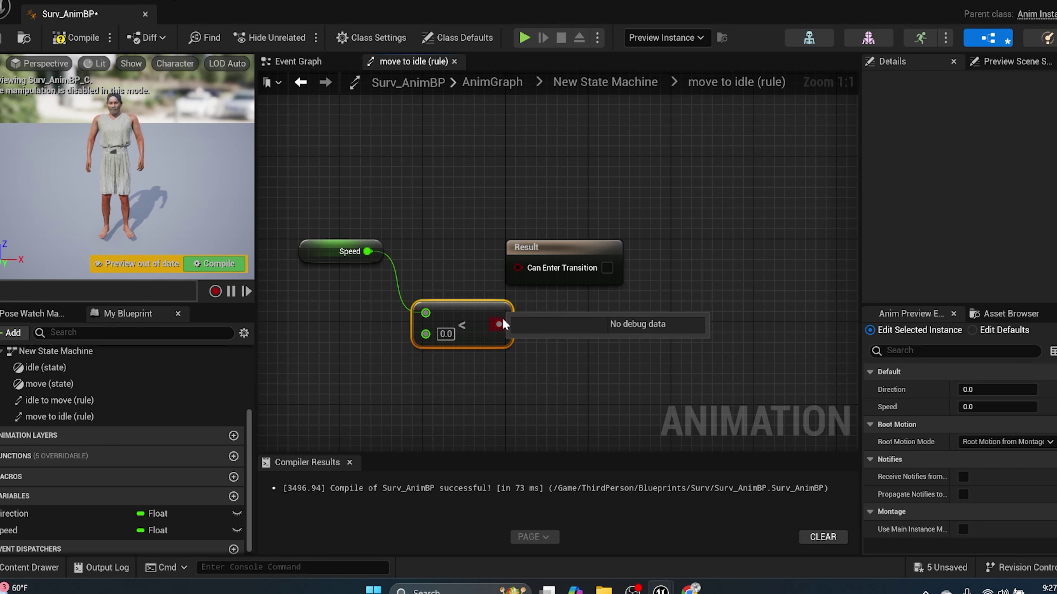
Connect the < node's output to Can Enter Transition, set its comparison value to 1, and compile and save.
drag(502, 320, 520, 268)
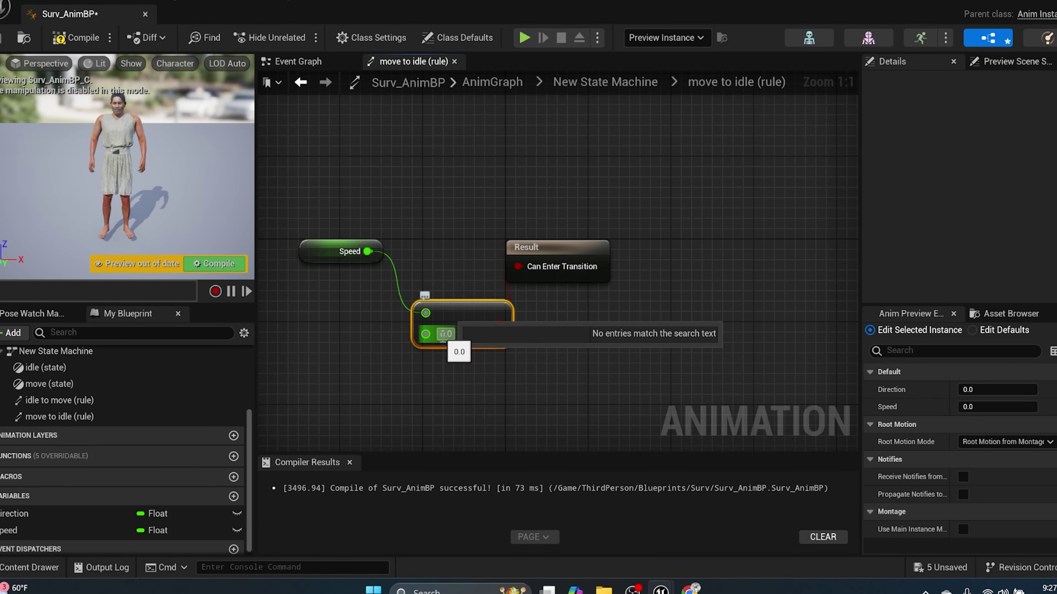
click(446, 333)
text(1)
key(Return)
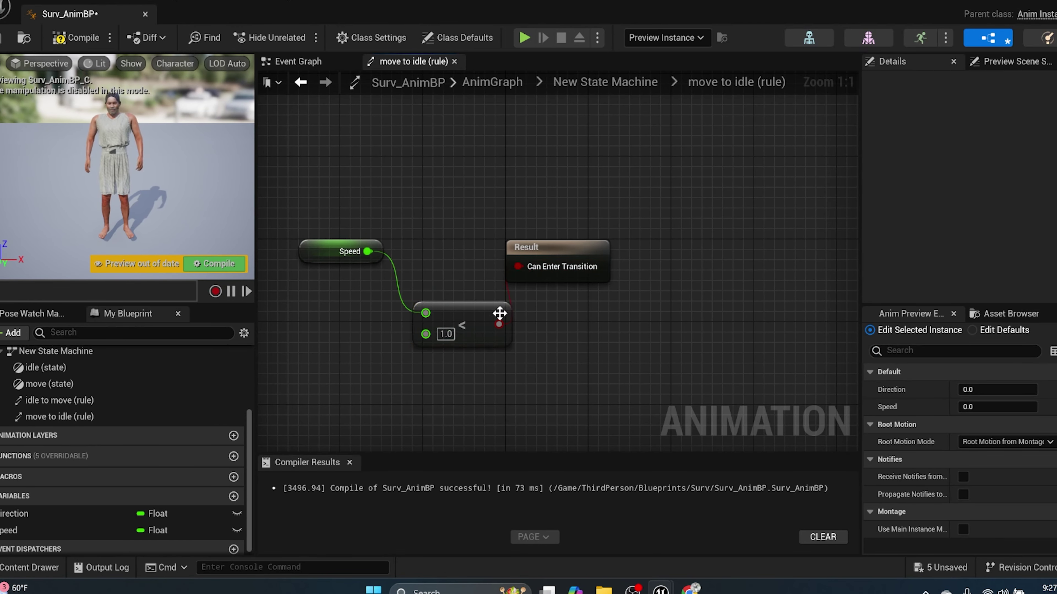
drag(554, 250, 596, 260)
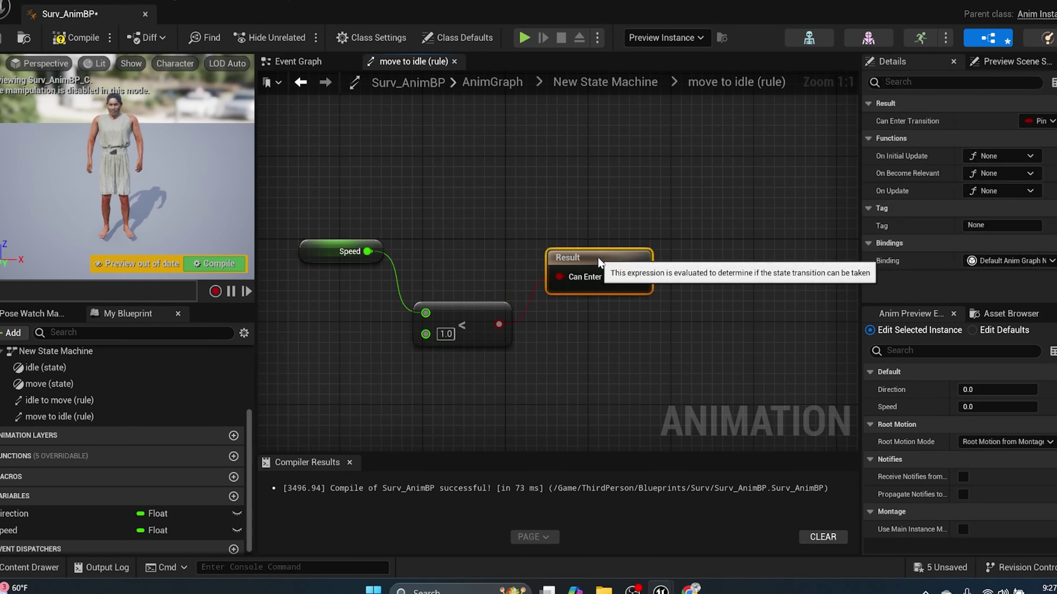
click(77, 38)
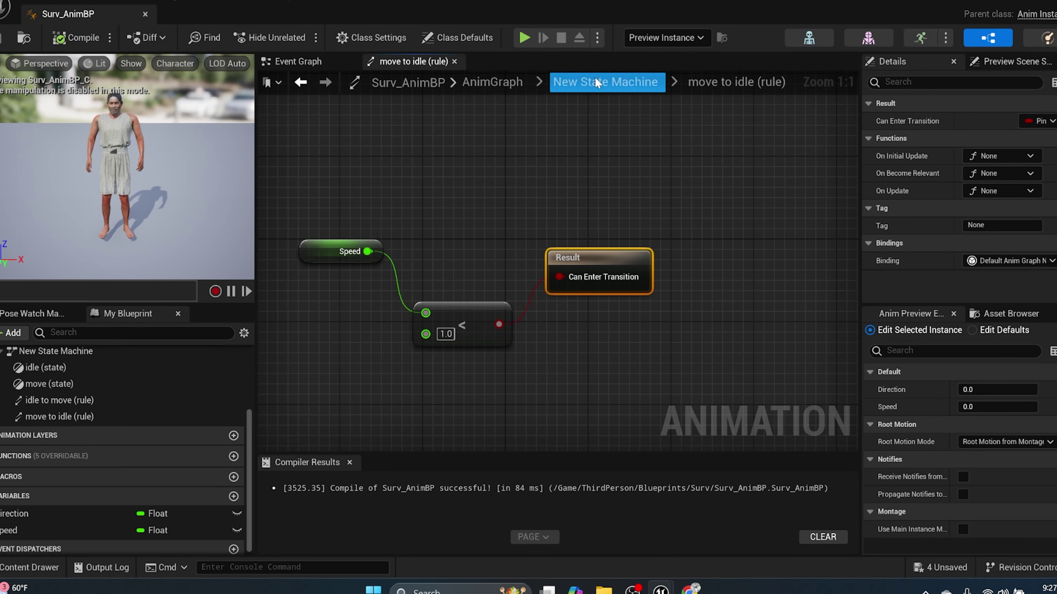
In the Event Graph, add a Cast To BP_ThirdPersonCharacter node from Try Get Pawn Owner's return value.
click(622, 75)
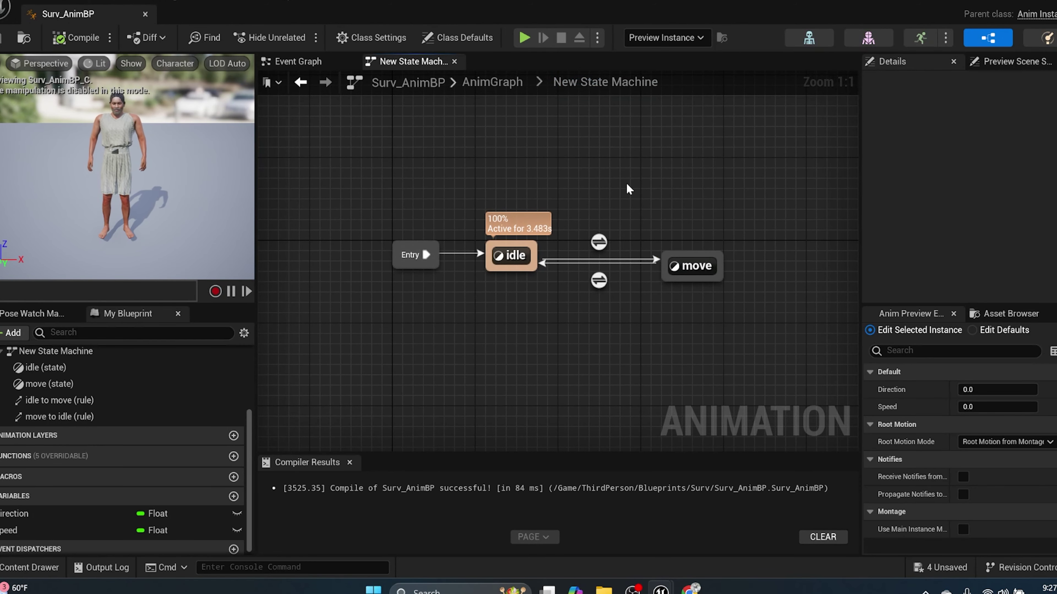
right_drag(629, 228, 520, 294)
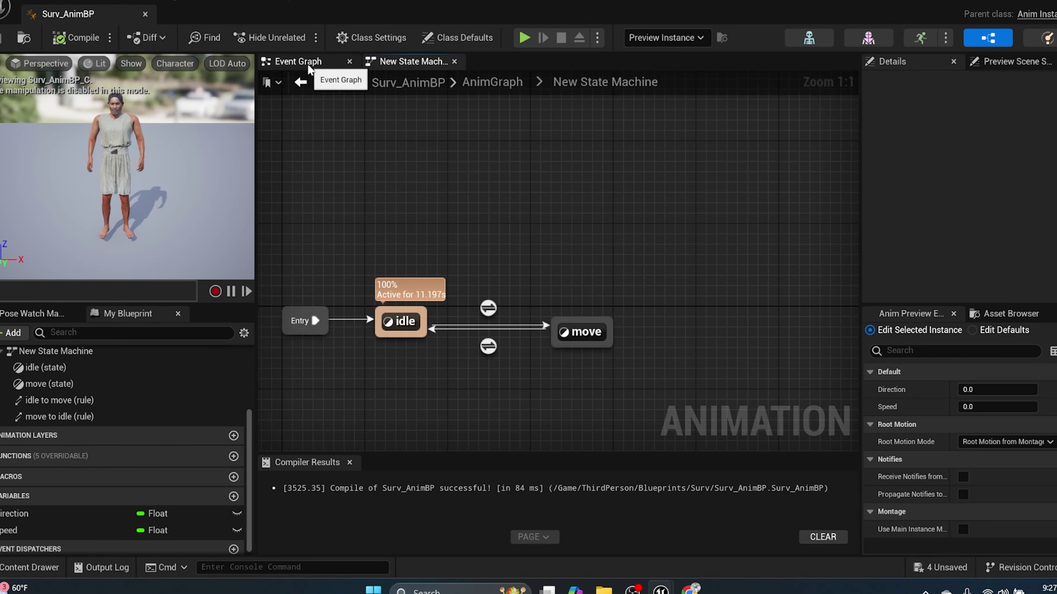
click(297, 64)
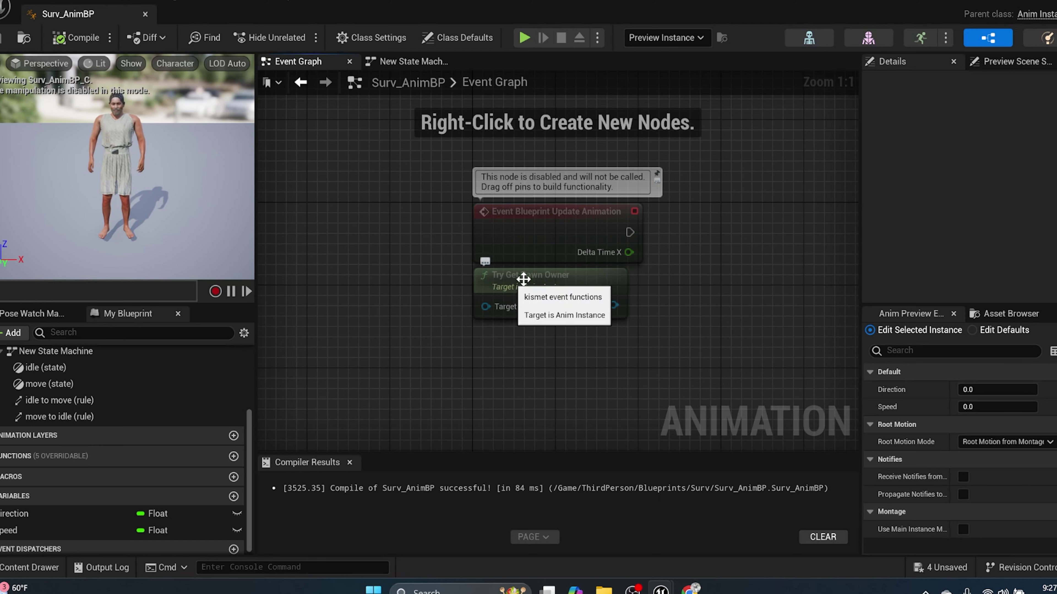
right_drag(677, 282, 365, 334)
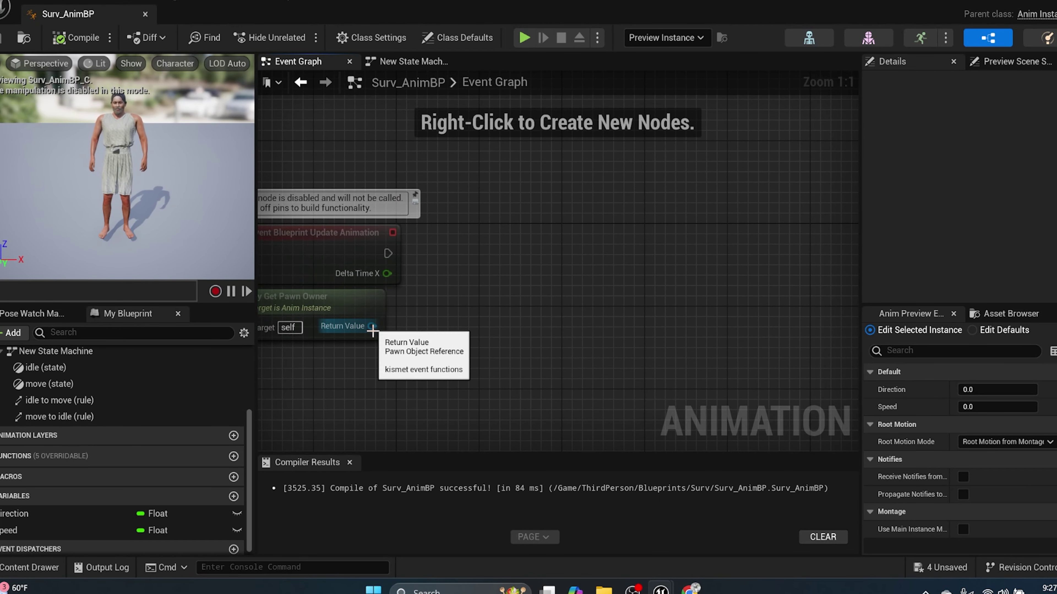
drag(370, 328, 465, 299)
text(thir)
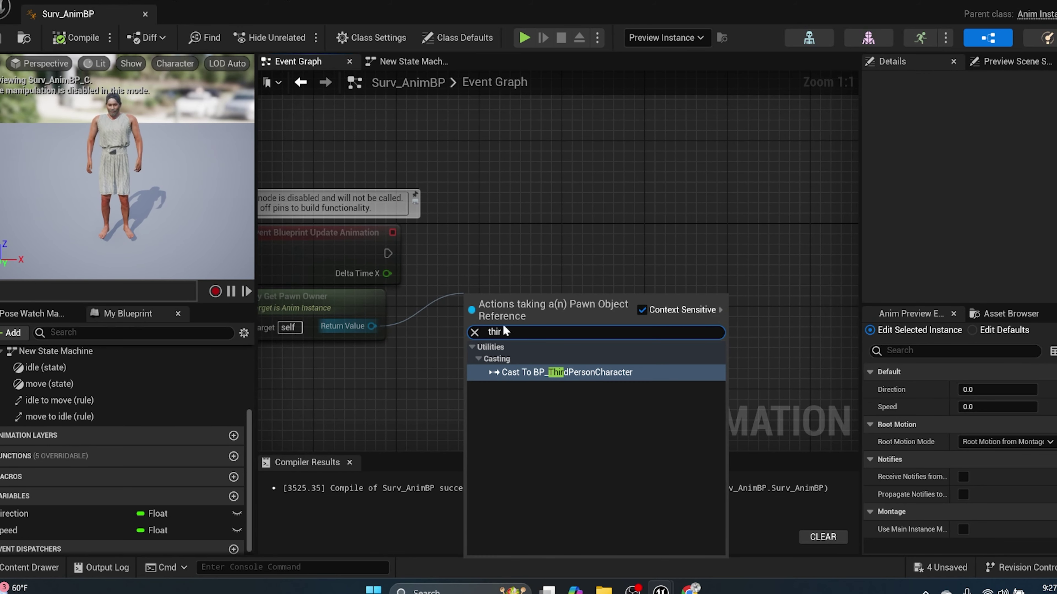
click(495, 371)
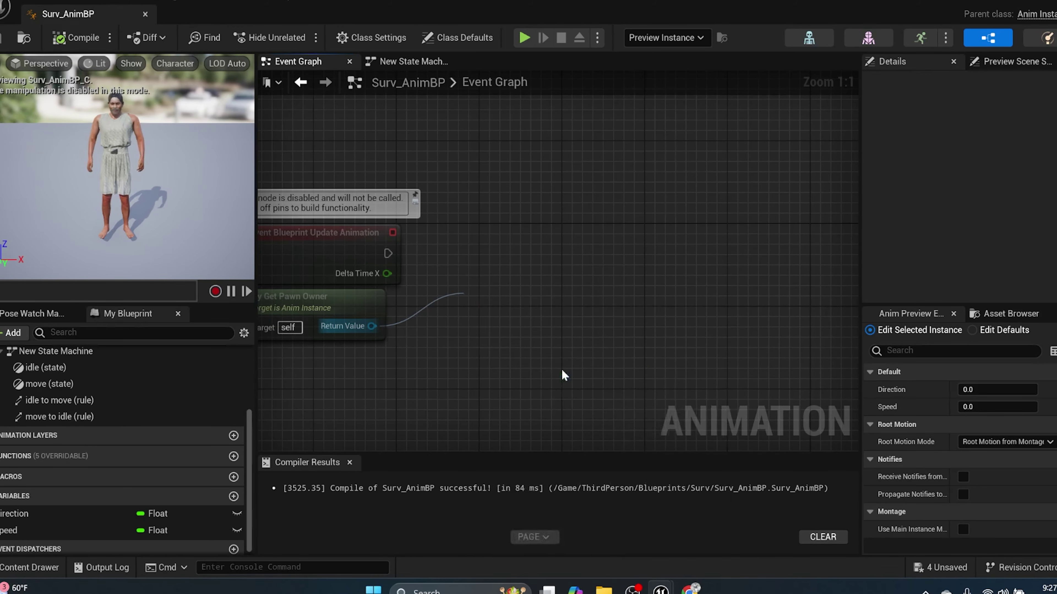
Align the cast node, connect Event Blueprint Update Animation's execution output to it, and compile the blueprint.
drag(501, 288, 501, 230)
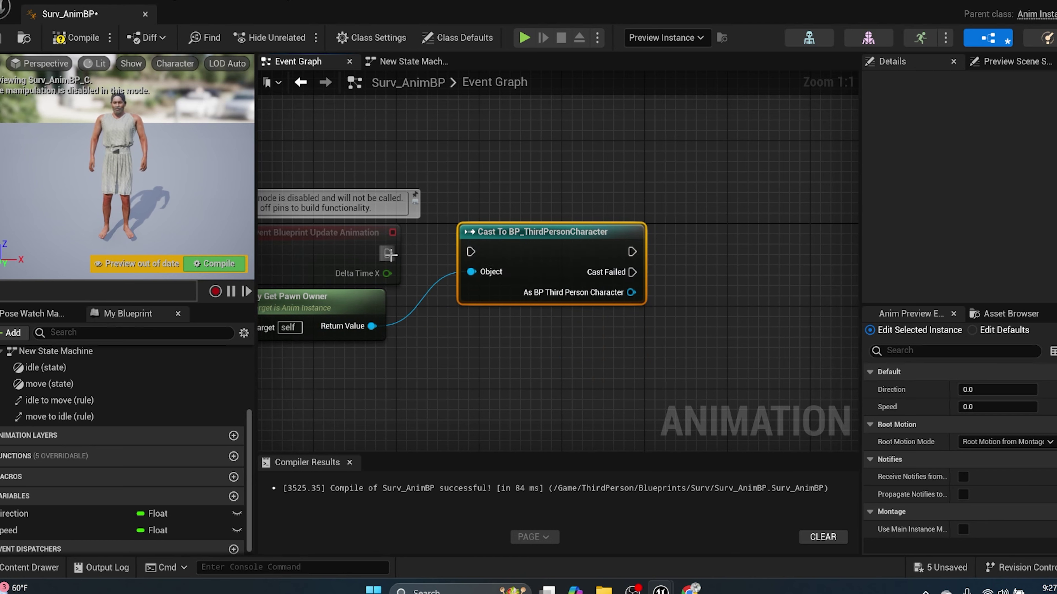
drag(387, 253, 469, 252)
drag(531, 244, 529, 236)
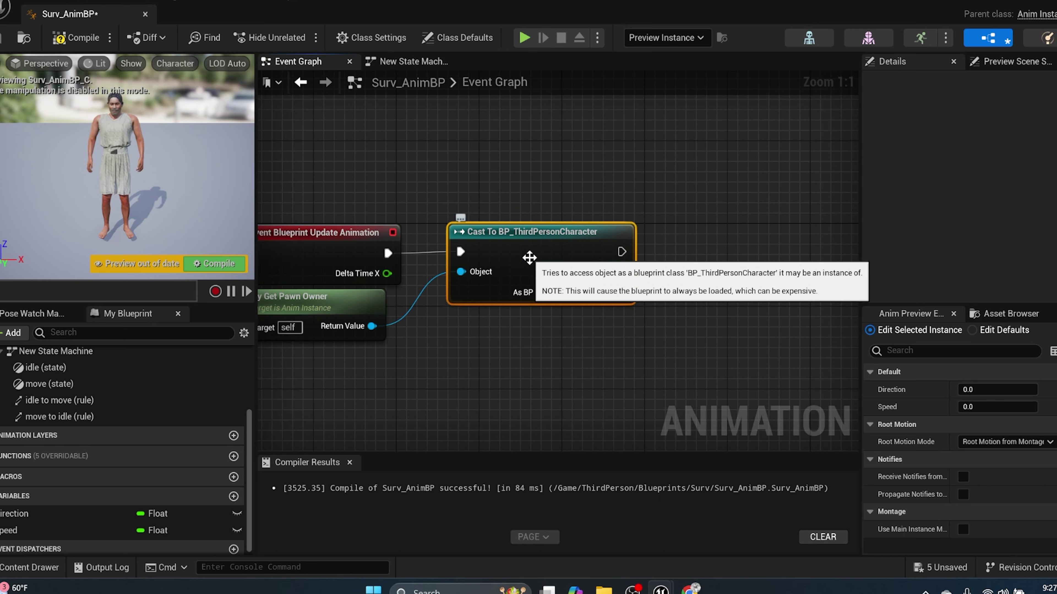
click(72, 38)
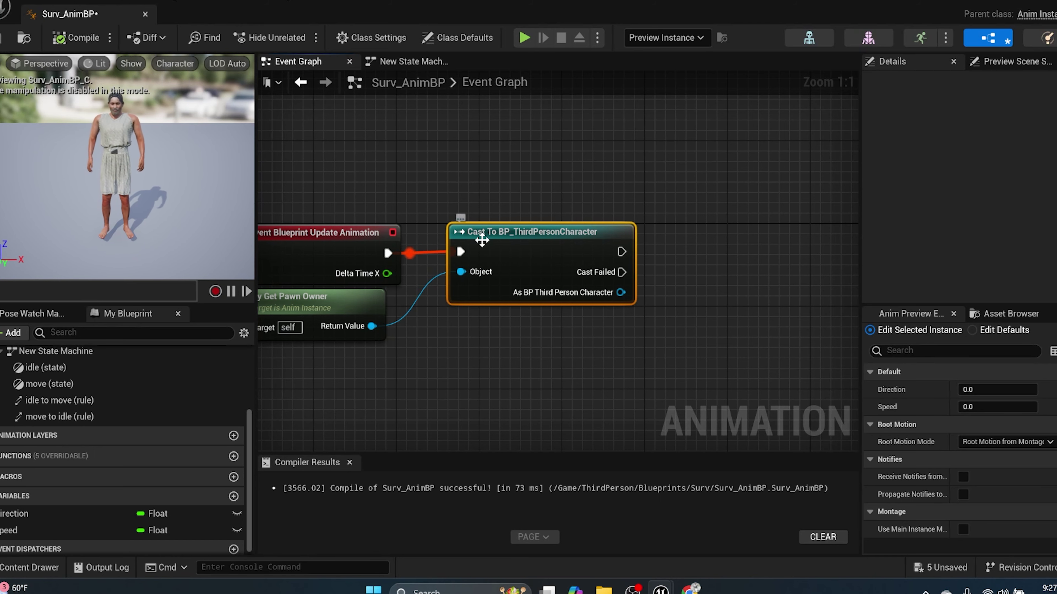
Add a Get Velocity node from Try Get Pawn Owner's return value.
right_drag(440, 317, 474, 296)
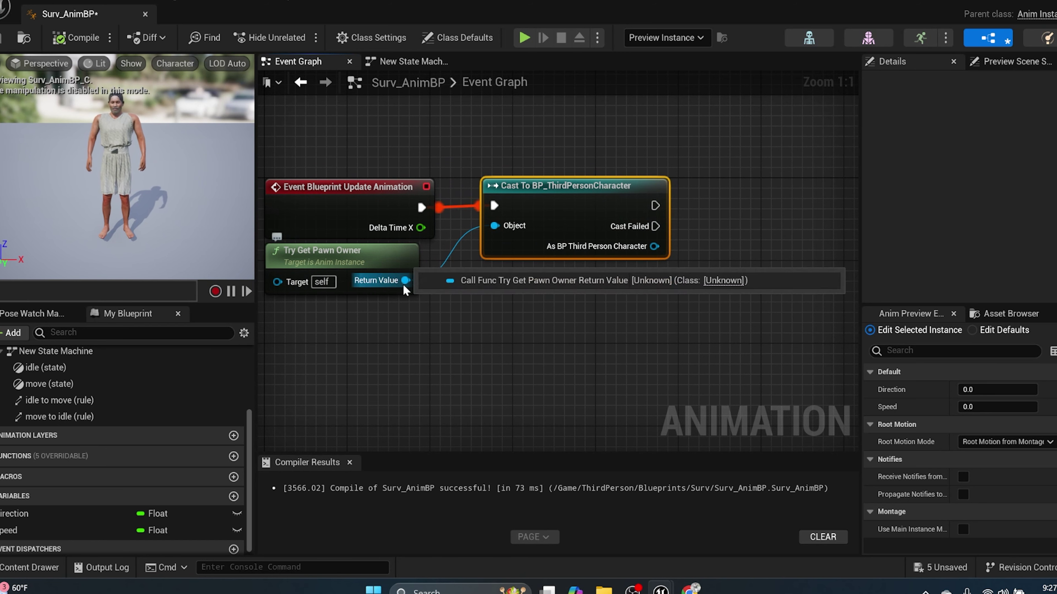
drag(405, 280, 457, 348)
text(get vel)
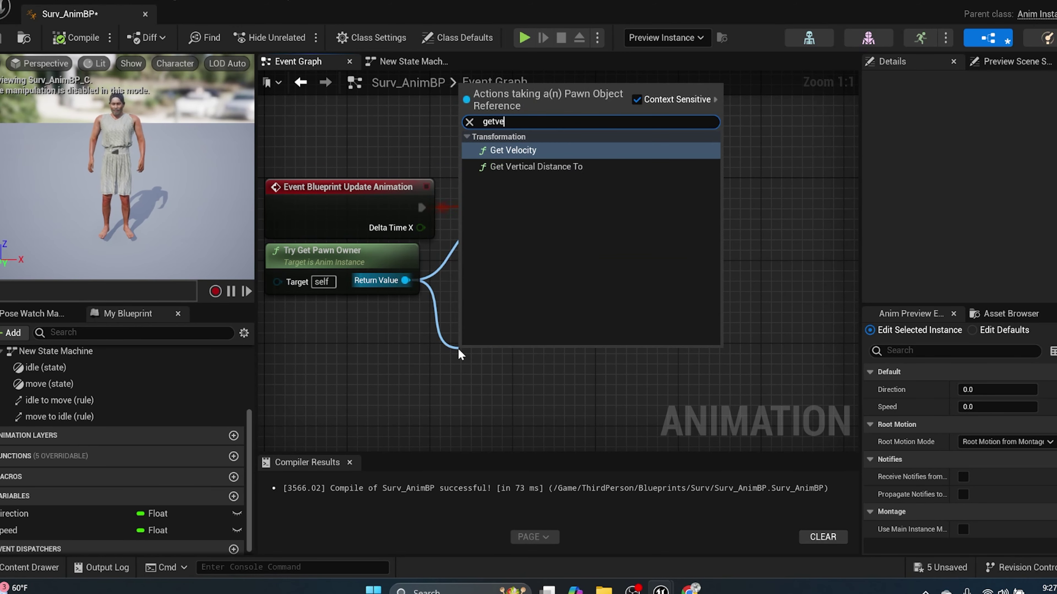
key(Return)
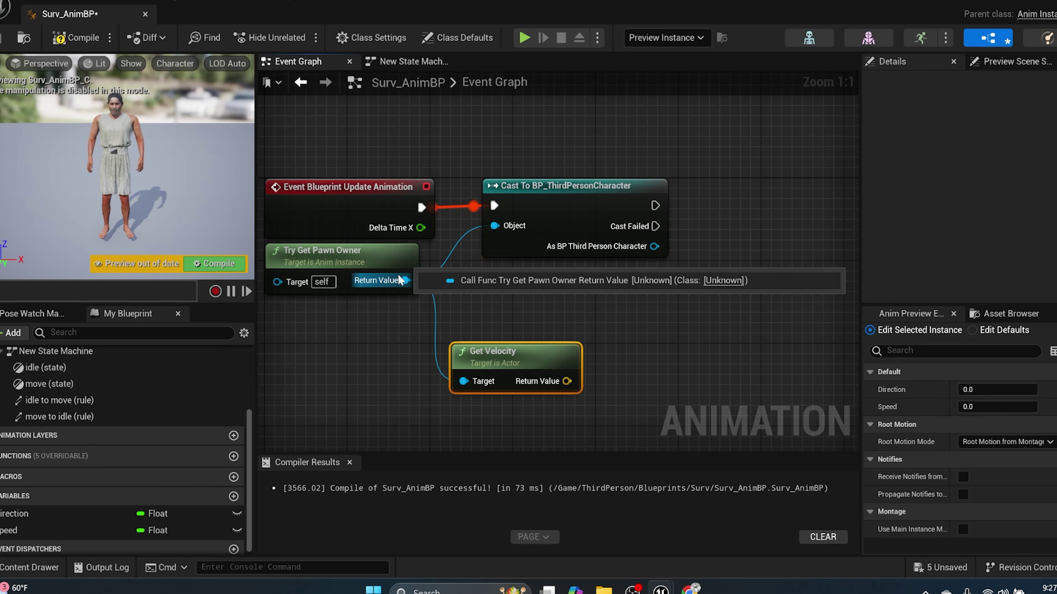
Add a Get Actor Rotation node from Try Get Pawn Owner's return value and move Get Velocity closer above it.
drag(406, 281, 460, 369)
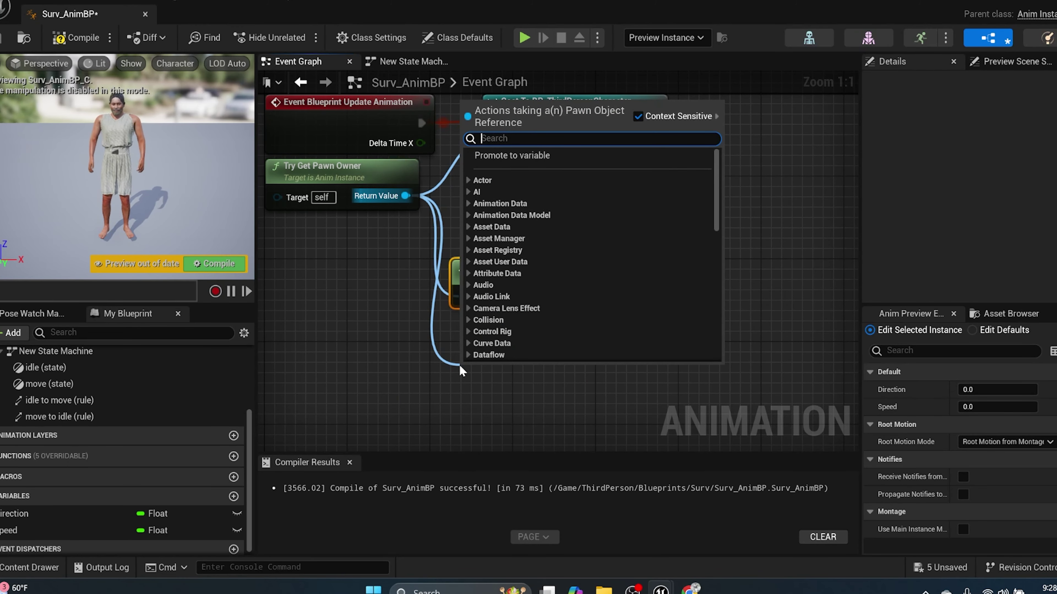
text(geta)
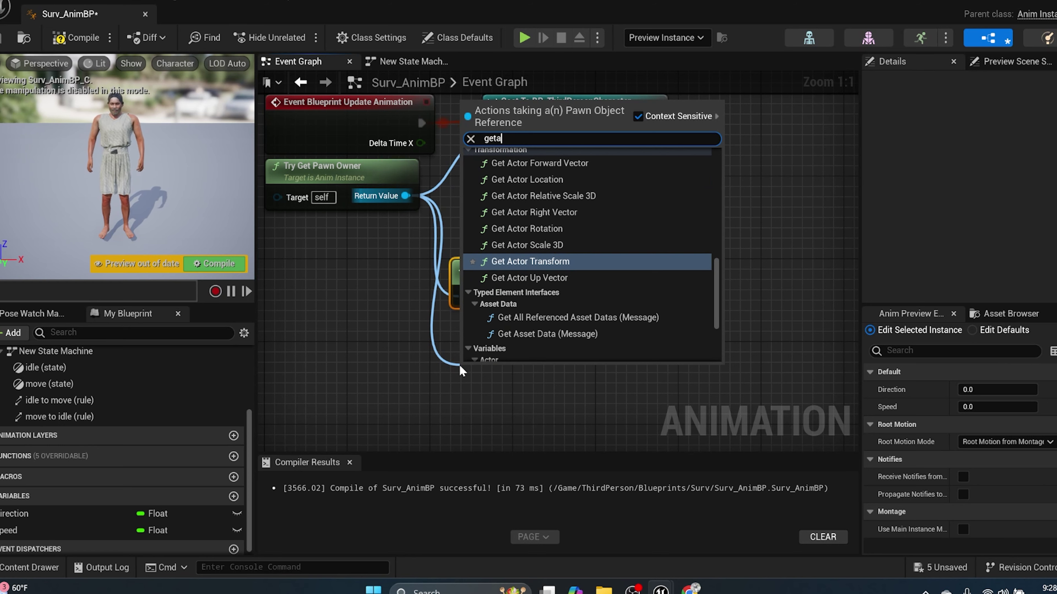
text(cro)
key(BackSpace)
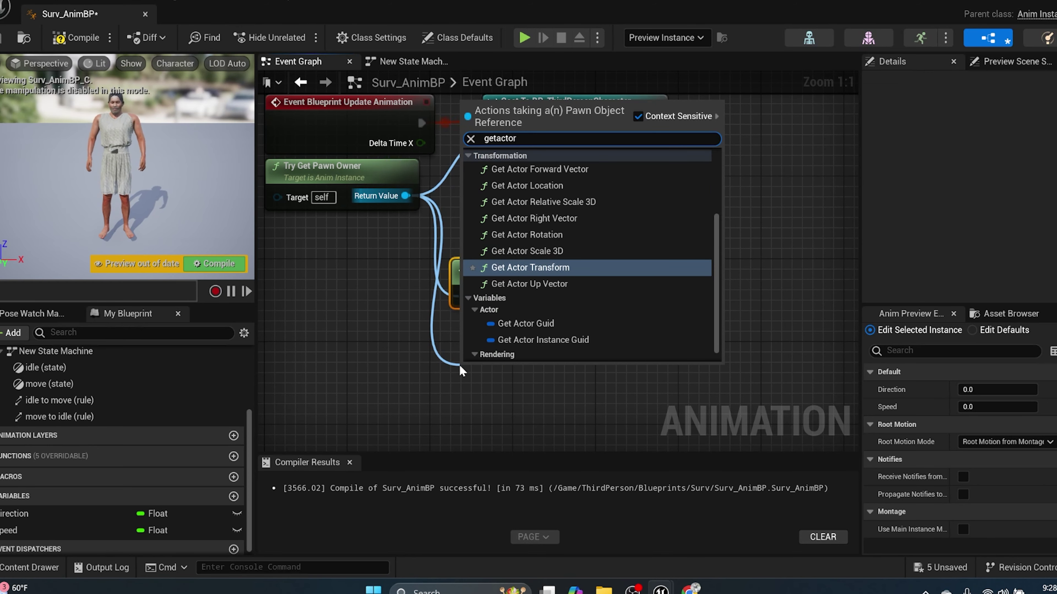
click(541, 235)
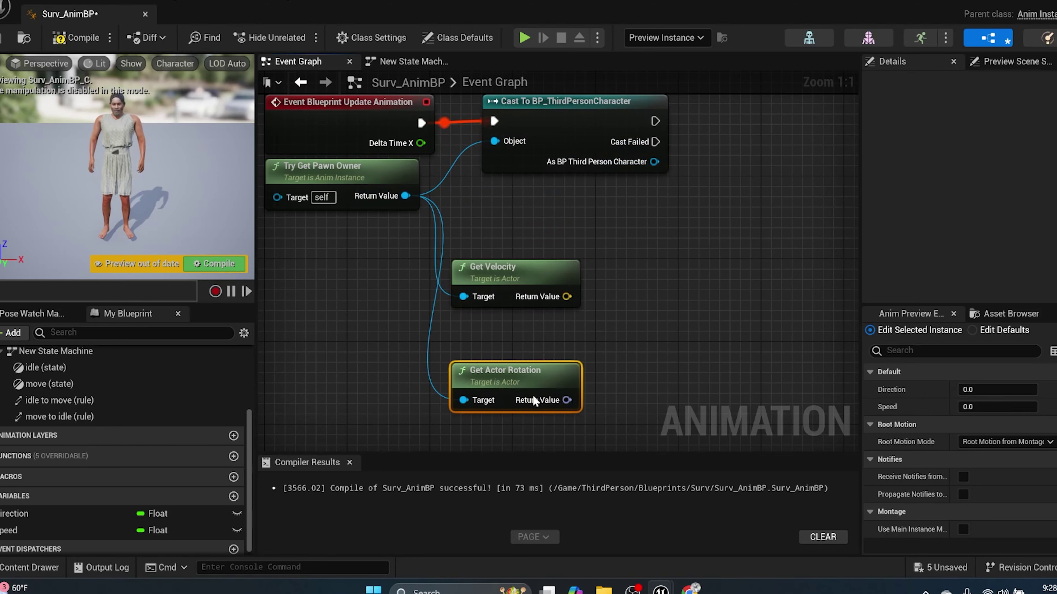
right_drag(533, 400, 451, 406)
click(437, 300)
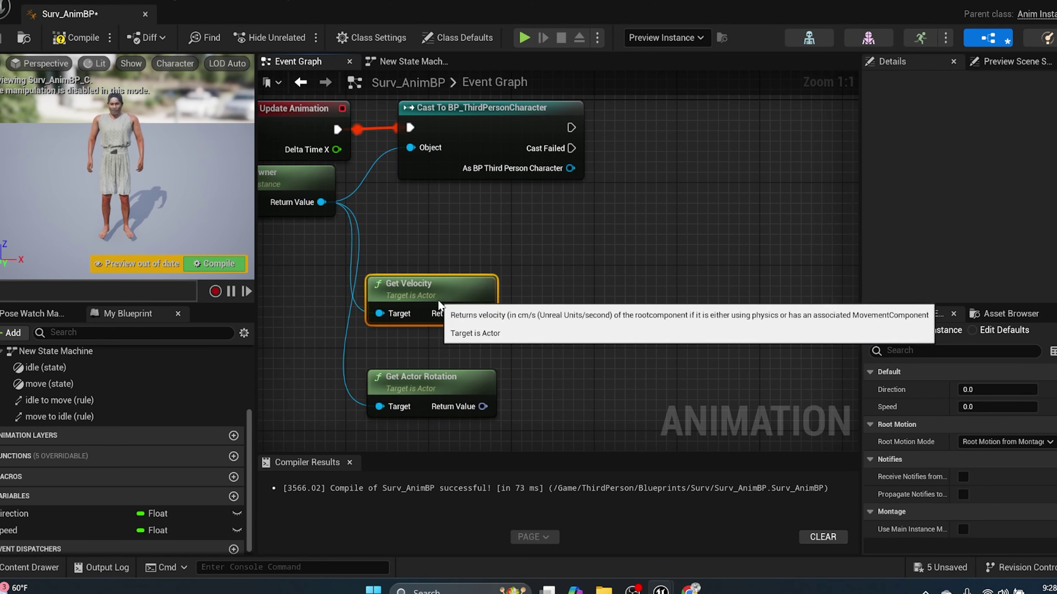
drag(438, 299, 438, 321)
Add a Calculate Direction node fed by Get Velocity and by Get Actor Rotation as Base Rotation, and place it beside them.
right_drag(497, 330, 468, 306)
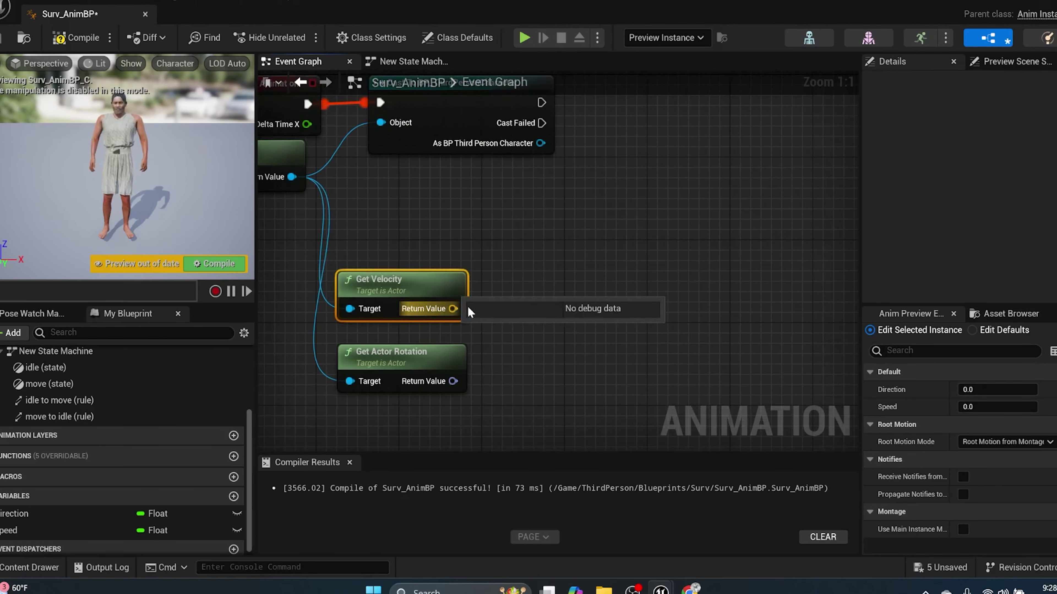
drag(453, 308, 534, 292)
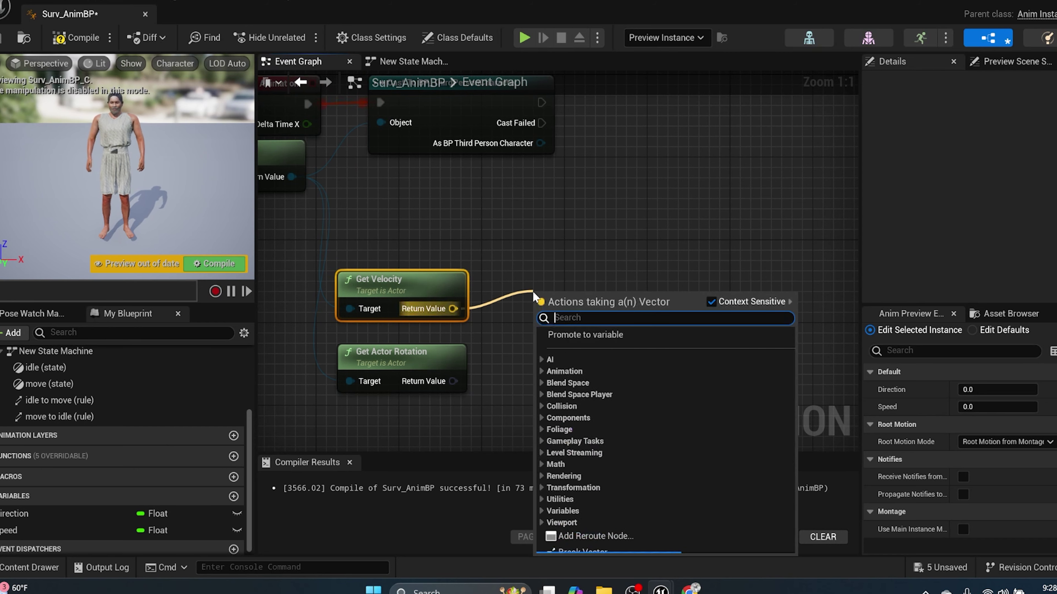
text(calcu)
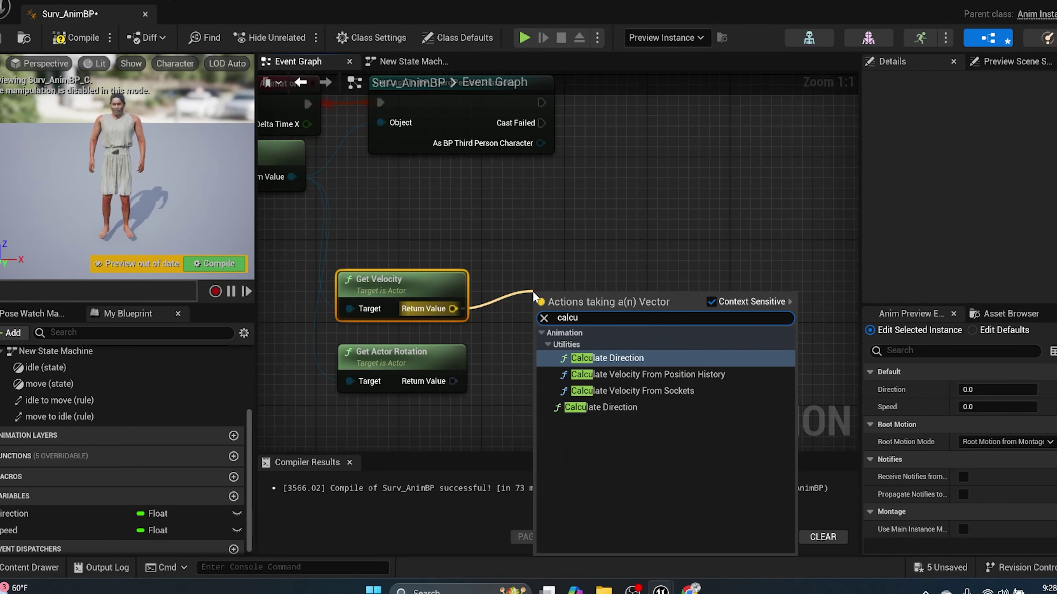
click(617, 356)
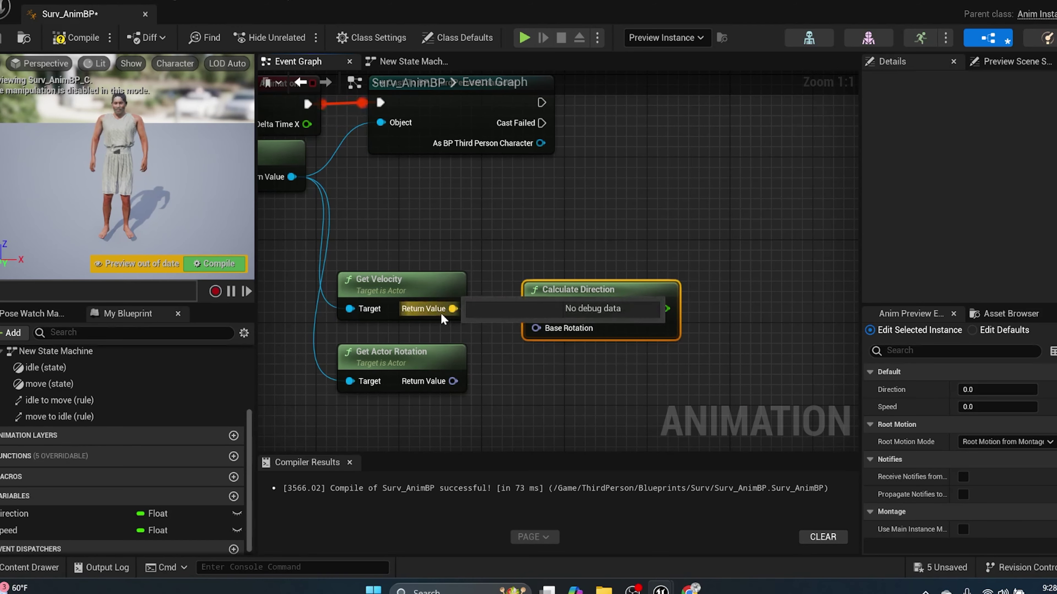
drag(537, 329, 454, 382)
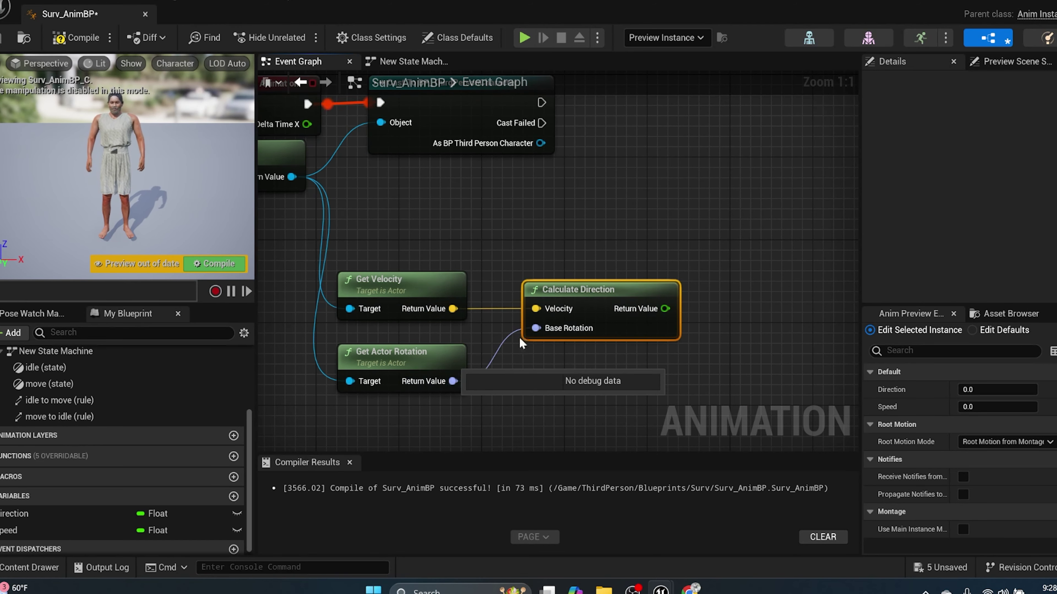
drag(584, 298, 563, 318)
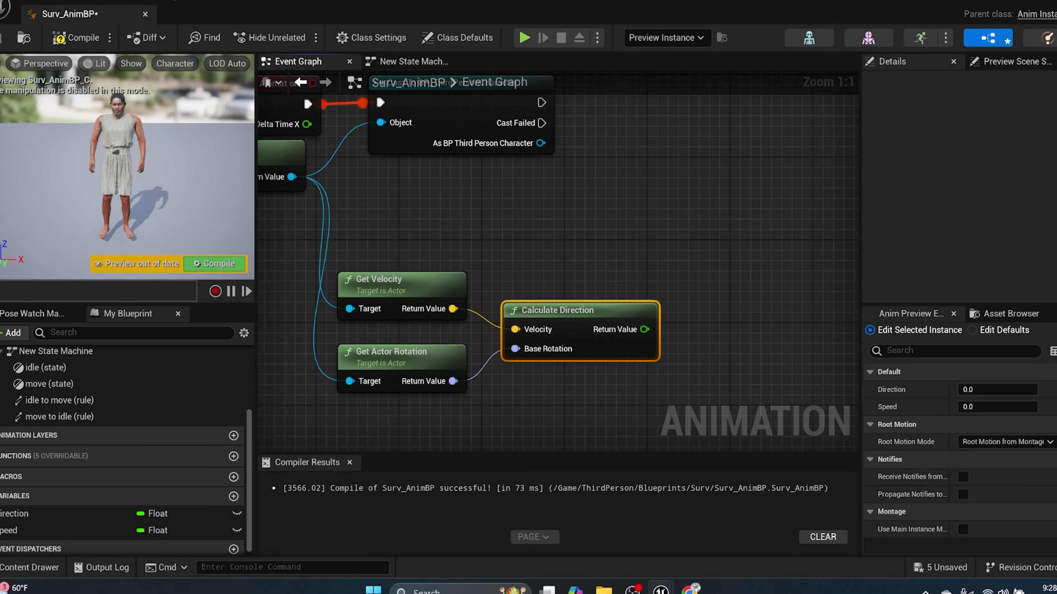
Add a Set Direction node executed after the cast and feed it Calculate Direction's return value.
right_drag(529, 249, 424, 290)
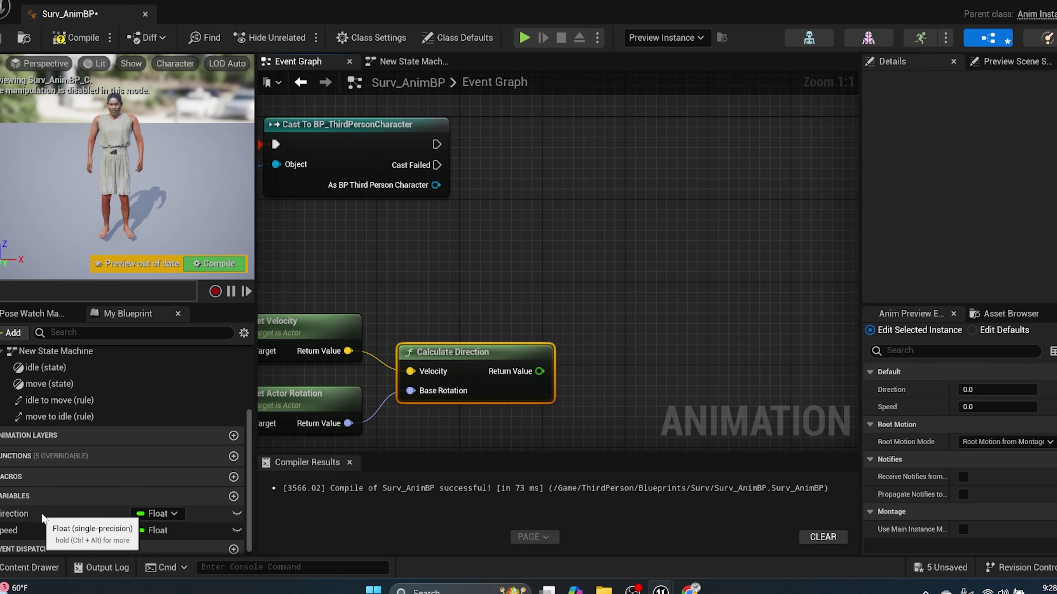
drag(21, 517, 555, 121)
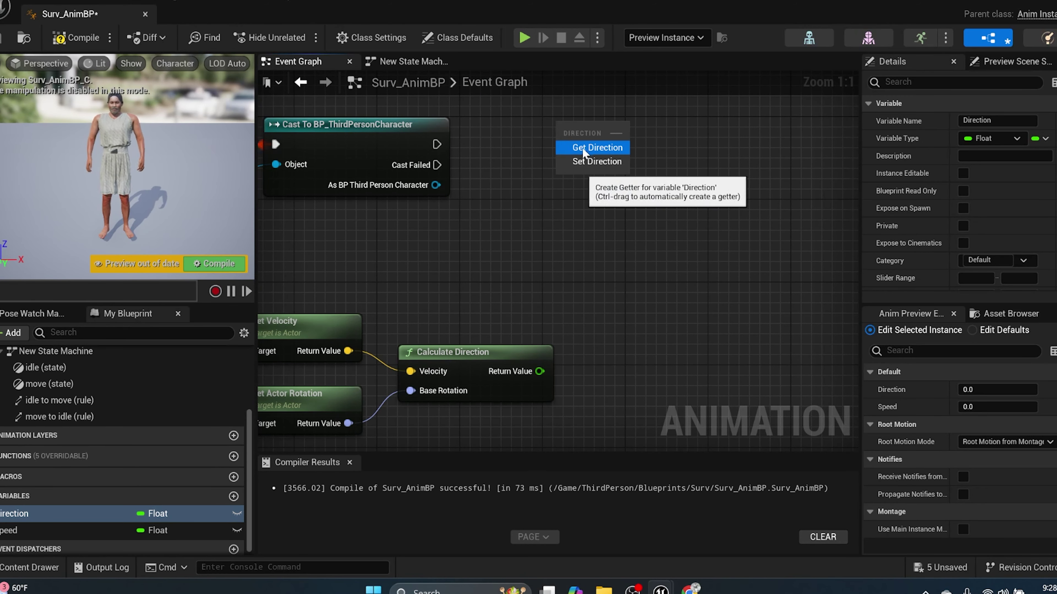
click(579, 162)
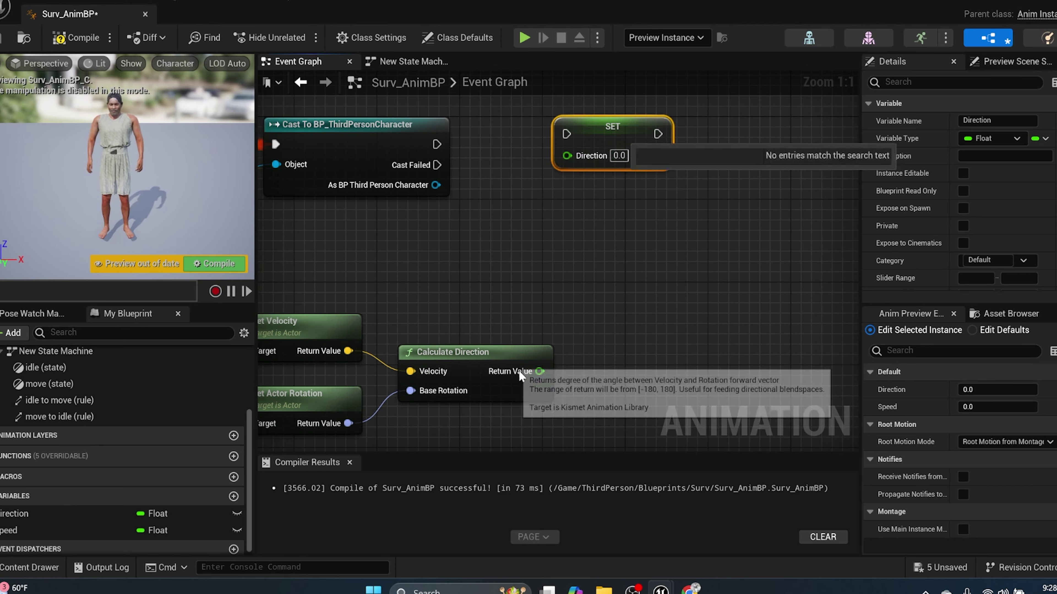
drag(539, 371, 436, 144)
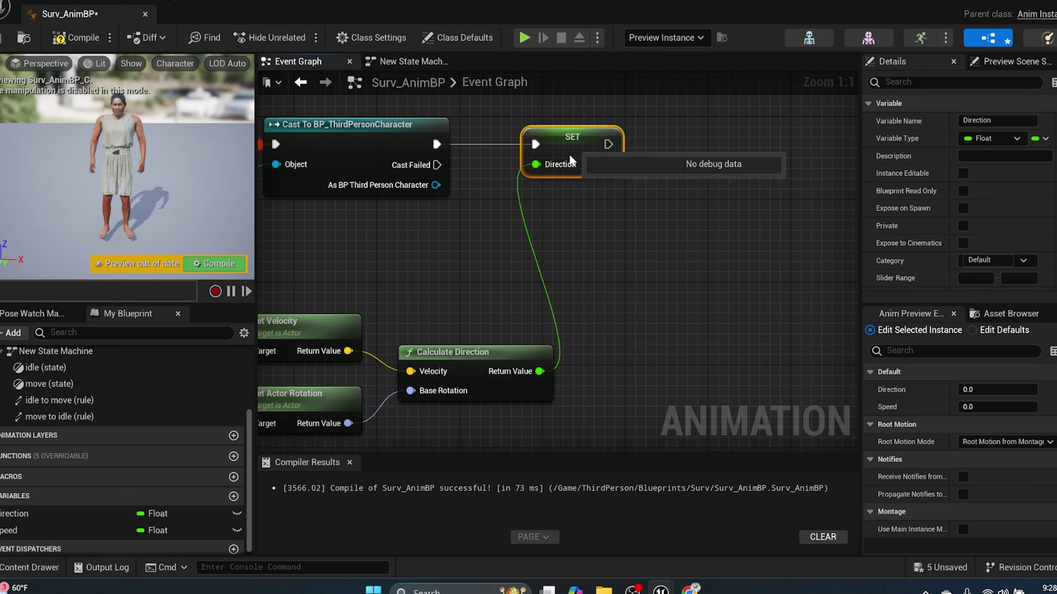
Add a Set Speed node and connect it to the Set Direction node's execution output.
drag(75, 530, 608, 145)
click(707, 168)
mouse_move(729, 143)
mouse_down()
mouse_move(785, 142)
mouse_move(749, 145)
mouse_up()
right_drag(462, 214, 660, 177)
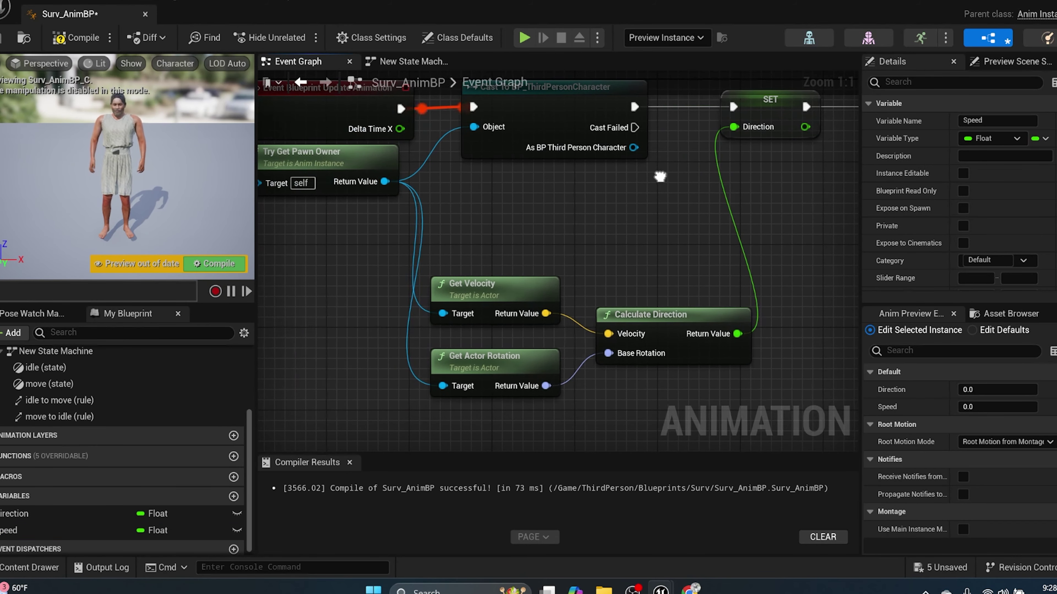
Add a Vector Length node fed by Get Velocity's return value, placed above Calculate Direction.
right_drag(479, 257, 380, 237)
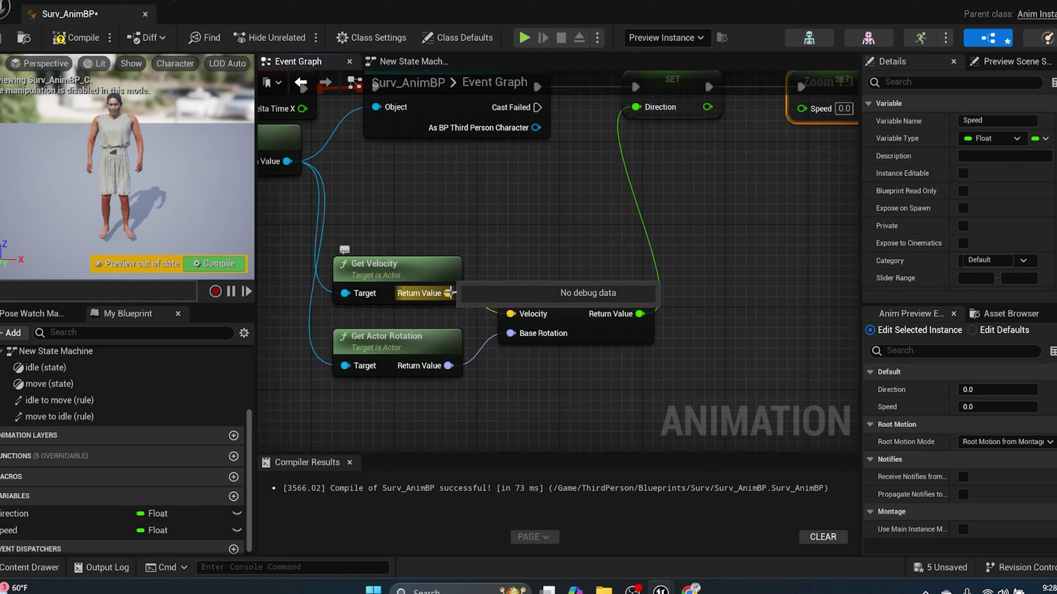
drag(499, 255, 552, 210)
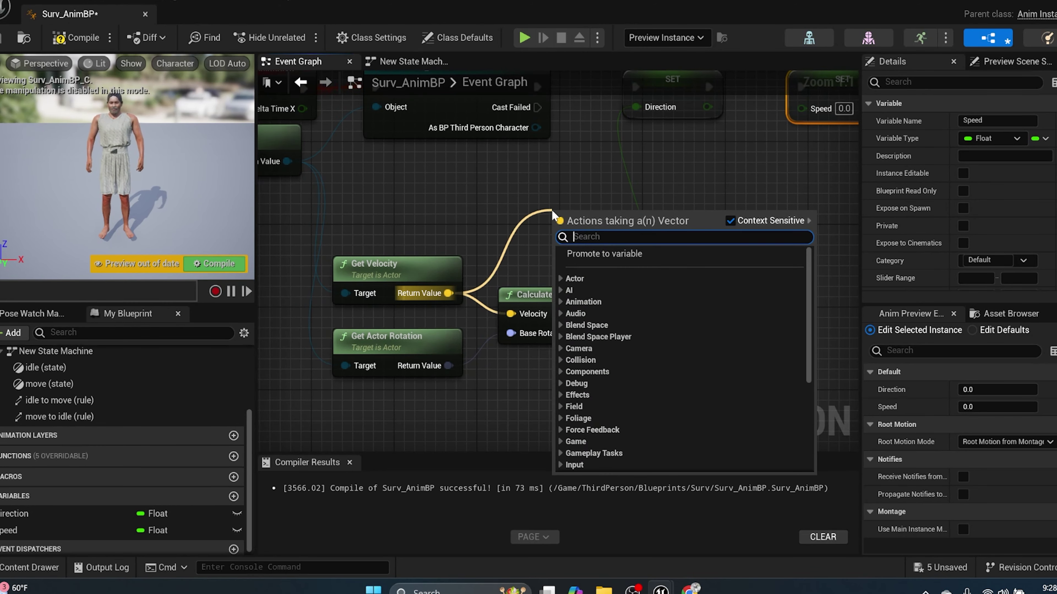
text(vecto)
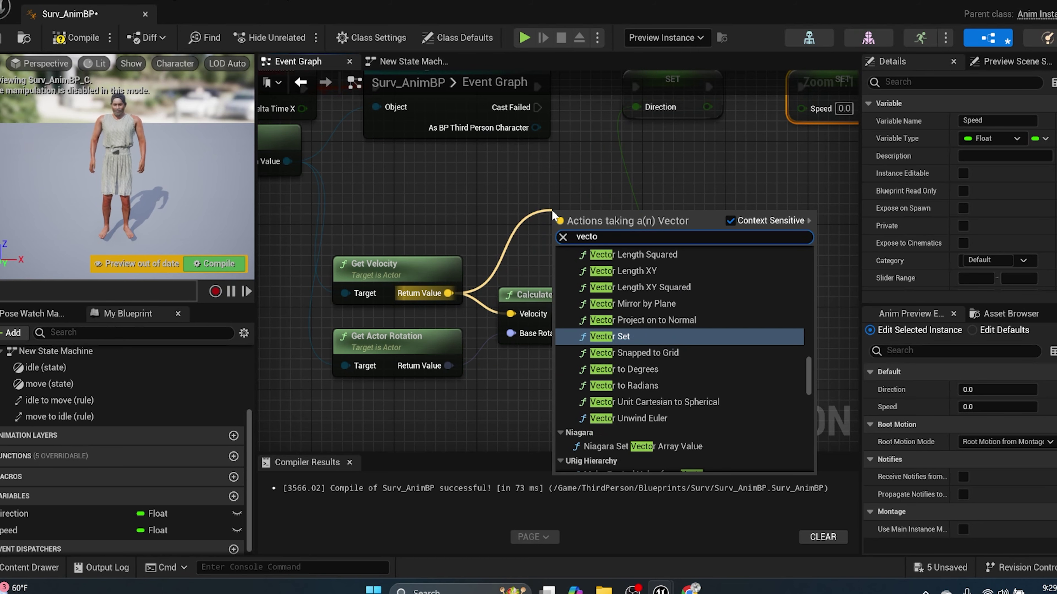
text(rle)
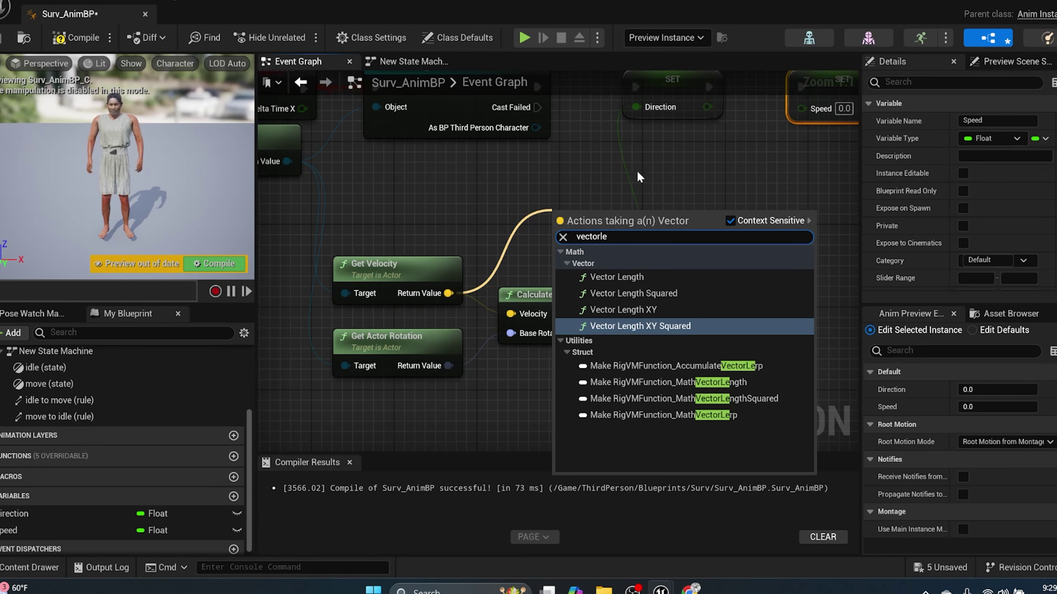
click(637, 278)
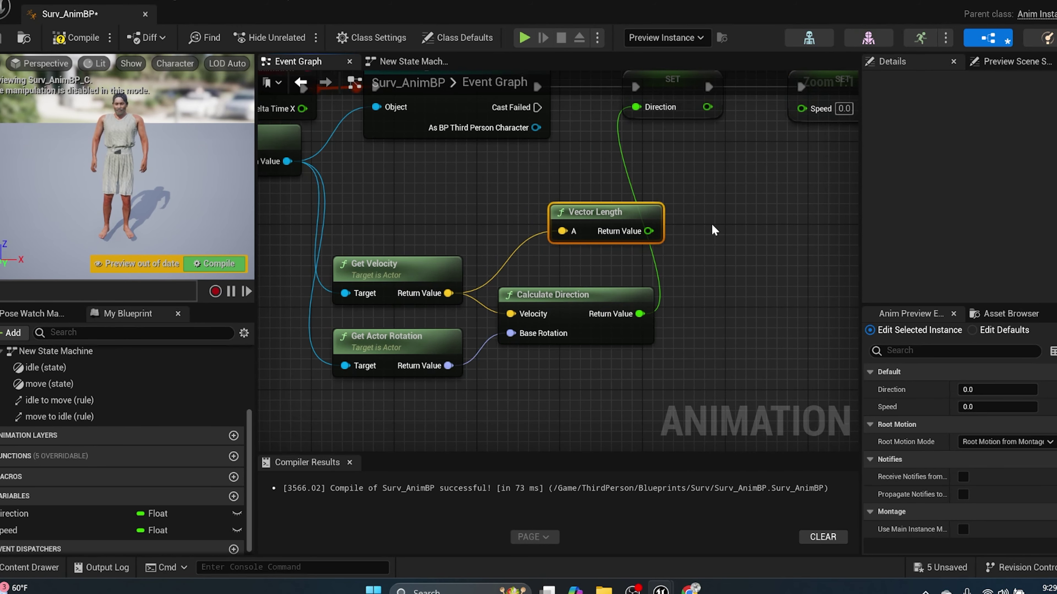
Connect Vector Length's return value to the Set Speed node's Speed input, and compile and save the Animation Blueprint.
right_drag(713, 229, 591, 260)
drag(534, 272, 689, 148)
click(74, 39)
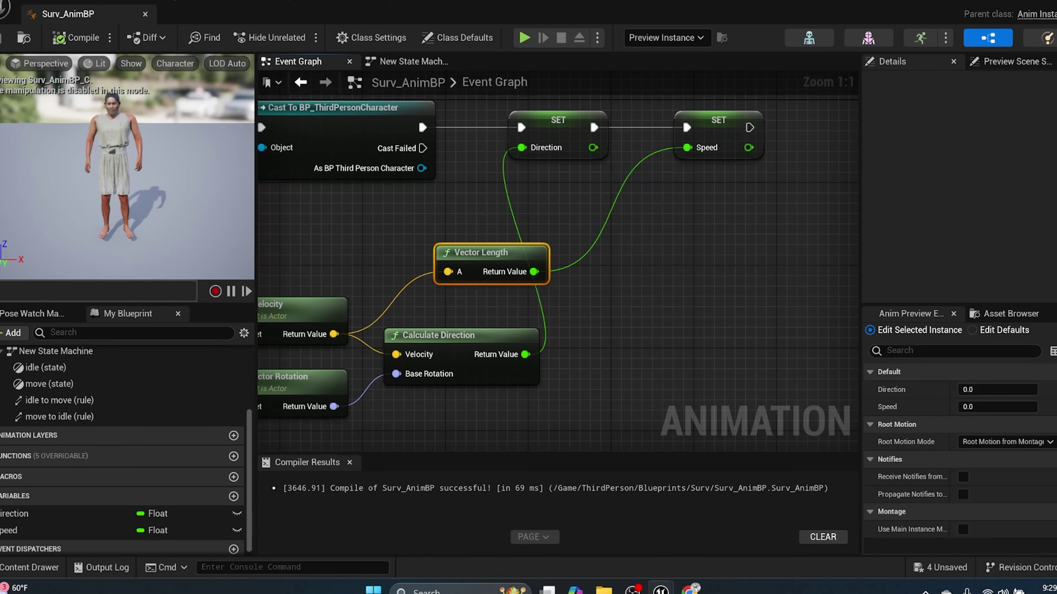
Create a Boolean variable named falling, and compile and save the Animation Blueprint.
scroll(502, 243, down, 2)
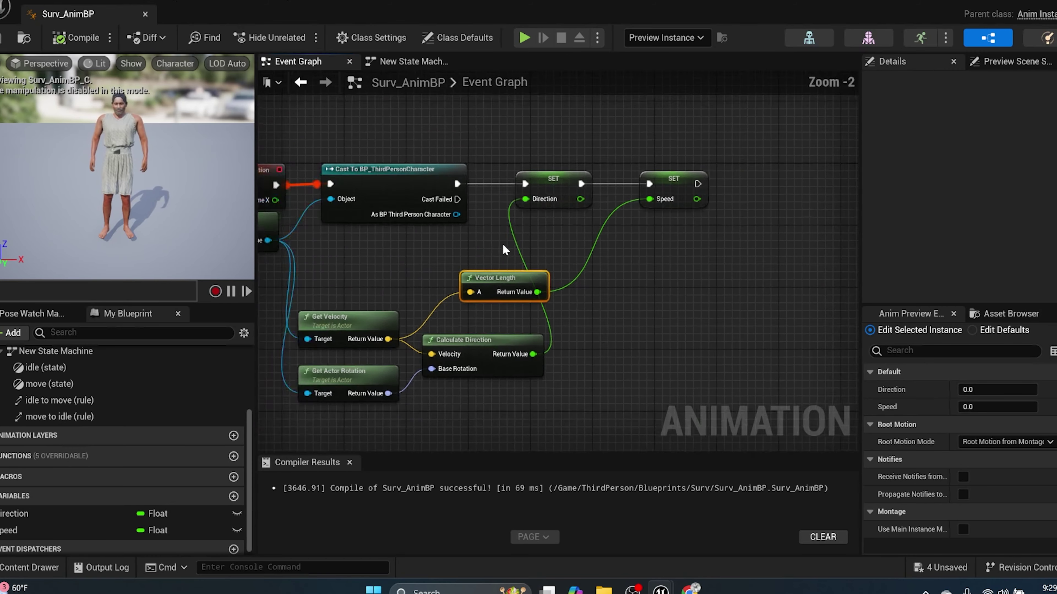
scroll(502, 243, down, 2)
right_drag(429, 242, 566, 250)
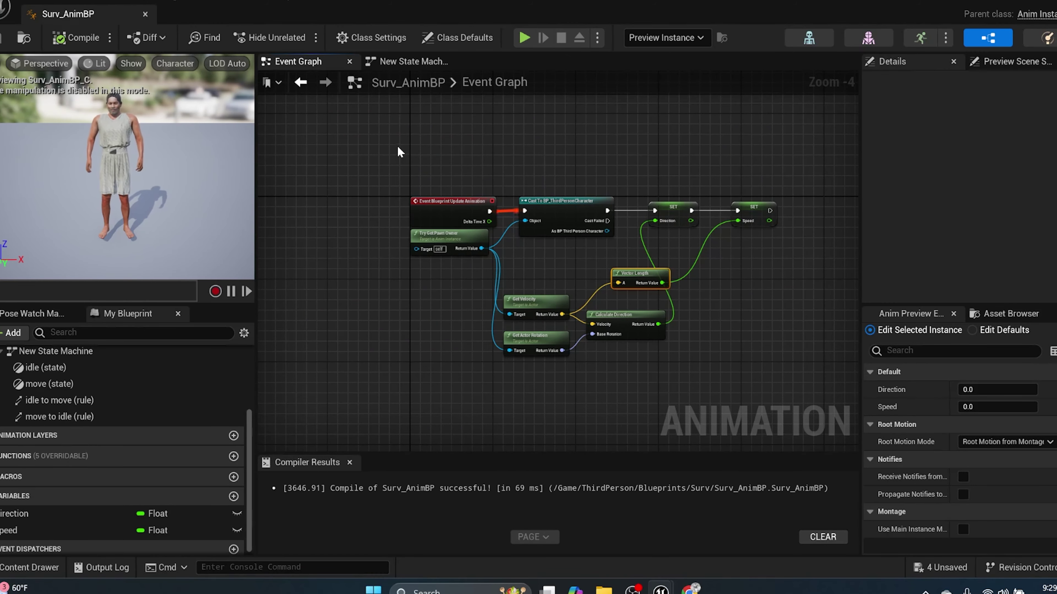
right_drag(397, 145, 279, 110)
right_drag(436, 241, 459, 217)
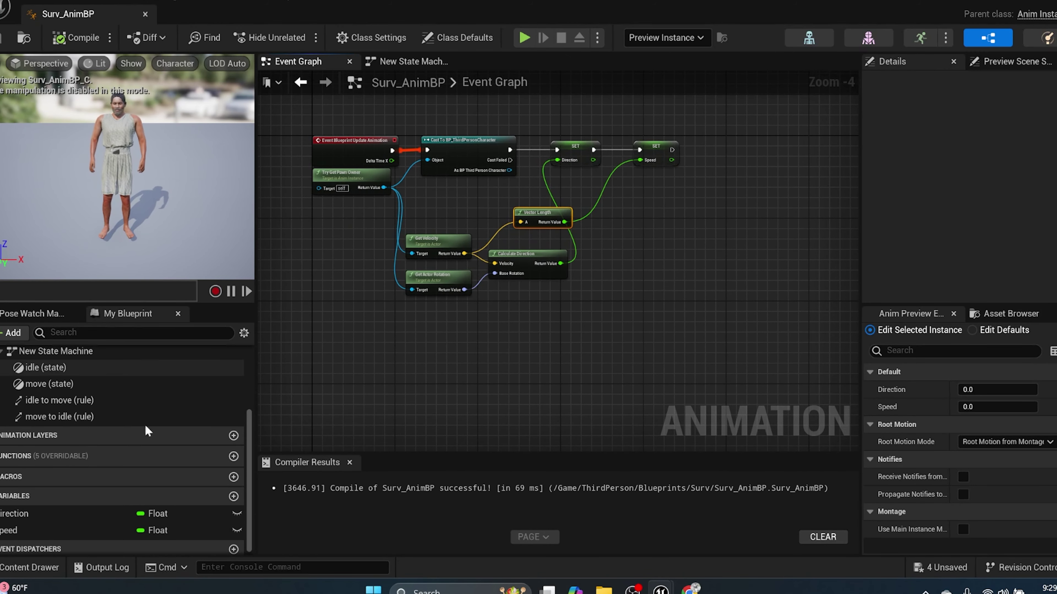
click(234, 497)
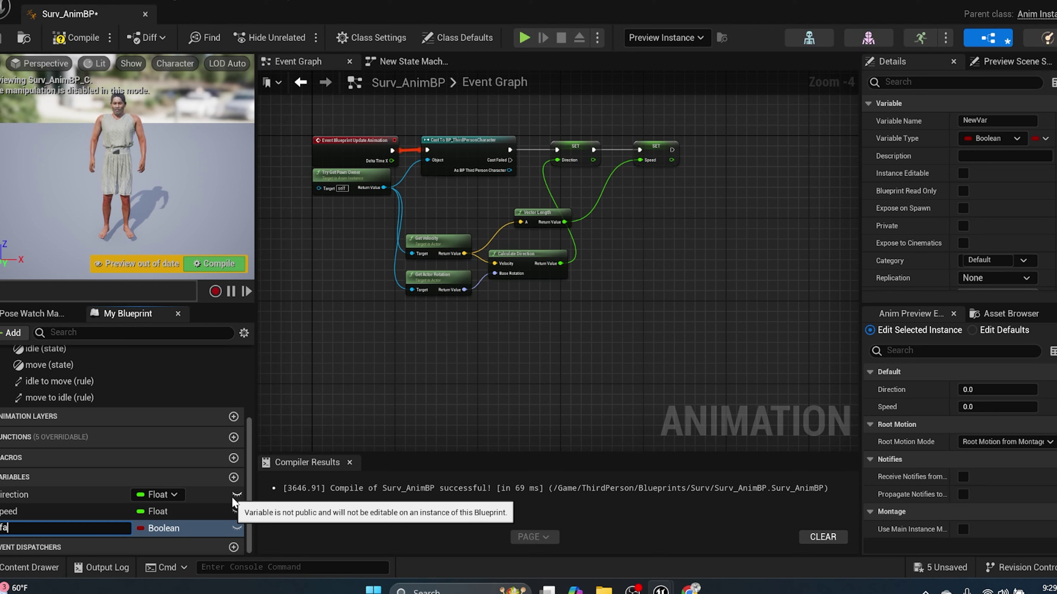
key(Return)
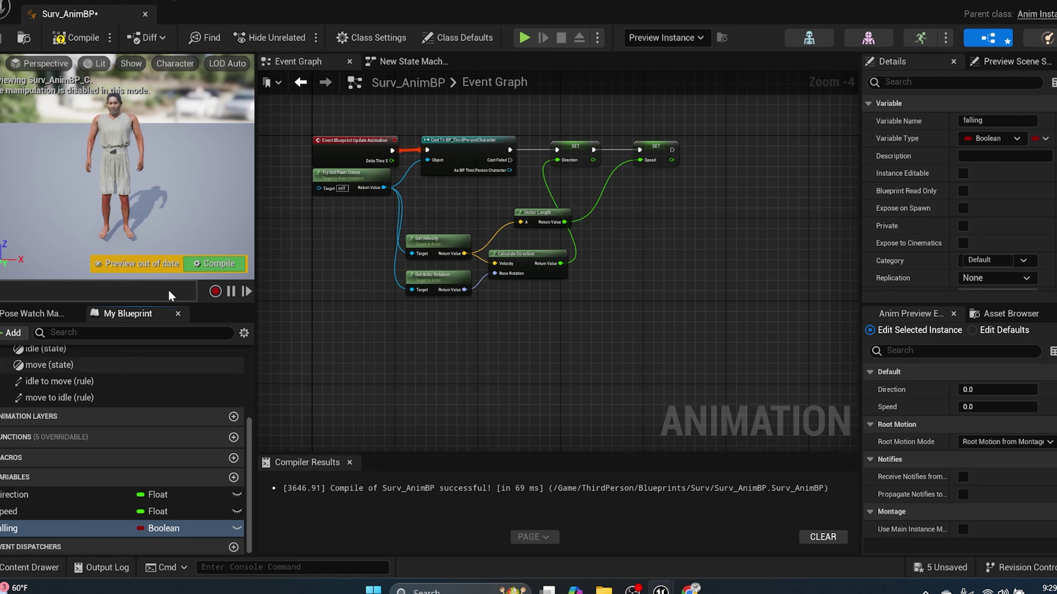
click(26, 39)
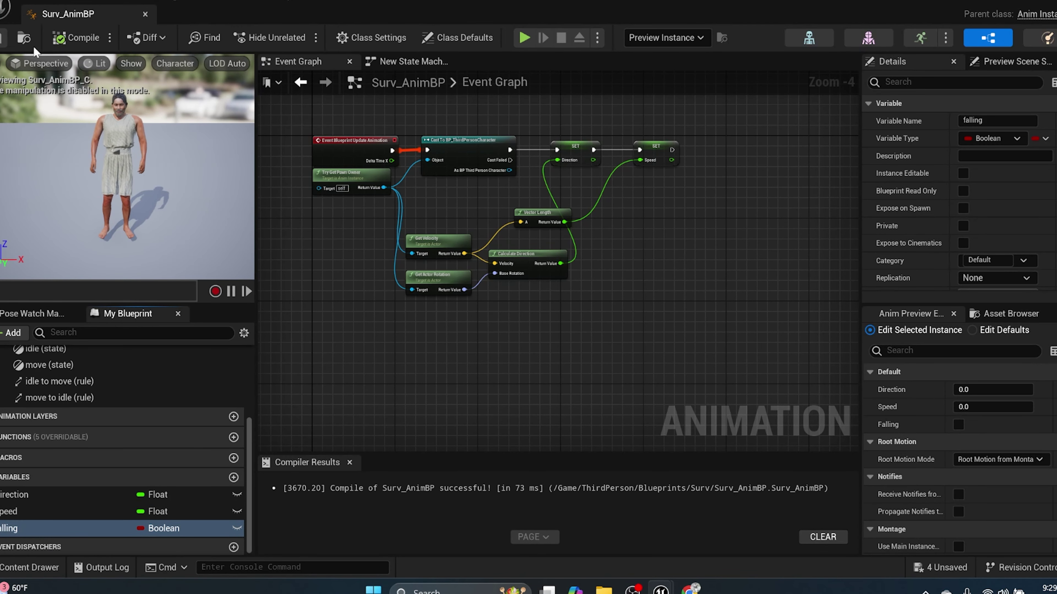
Open the New State Machine graph and place the move state slightly closer to the idle state.
right_drag(440, 122, 461, 102)
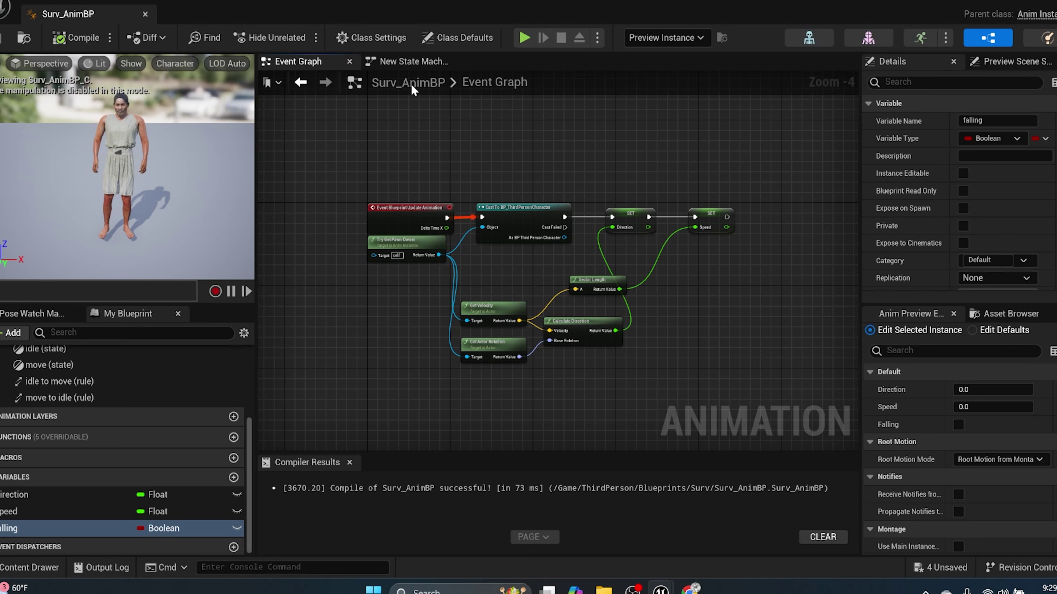
click(411, 66)
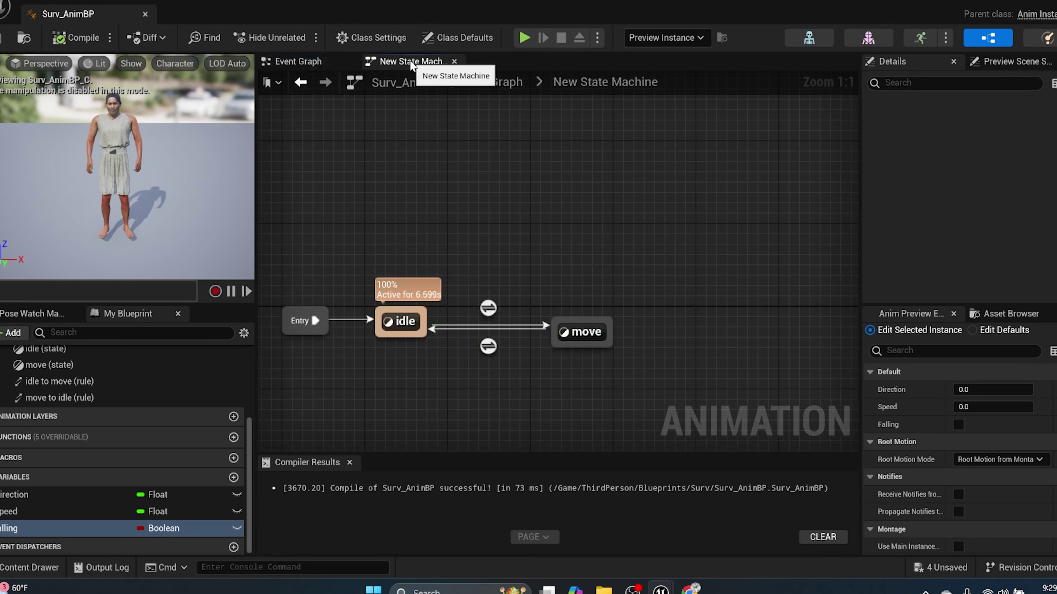
right_drag(550, 245, 457, 221)
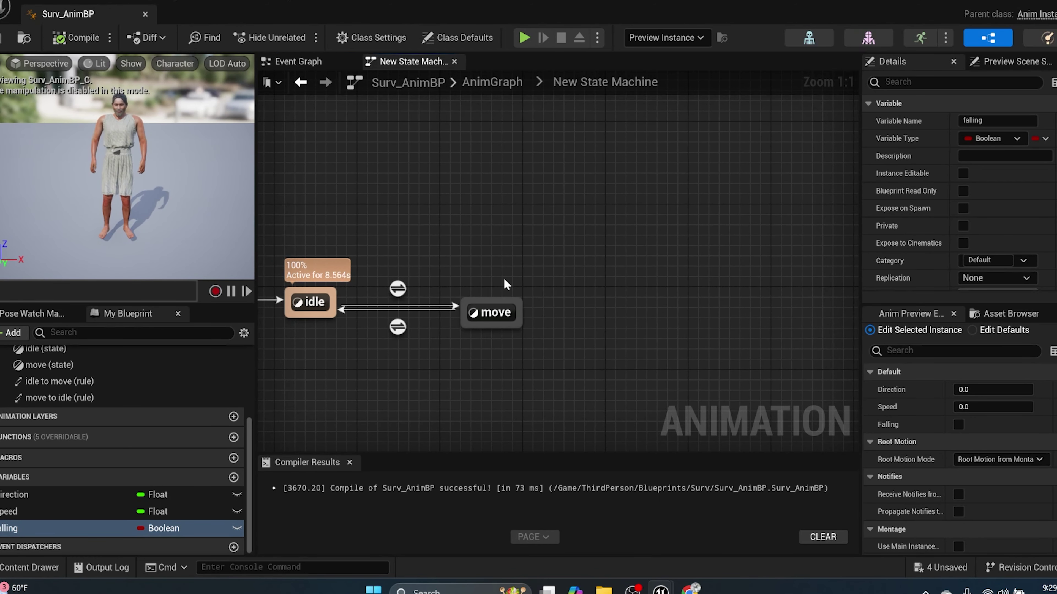
drag(497, 312, 454, 304)
Create a state named jump above the move state, reached by a transition from move.
right_drag(332, 232, 407, 214)
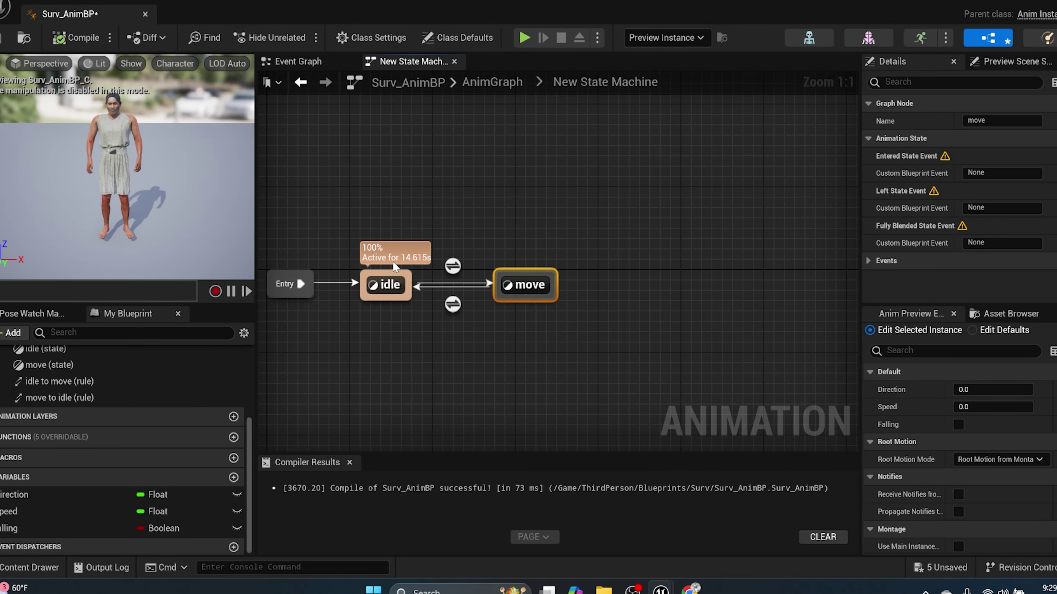
mouse_move(522, 276)
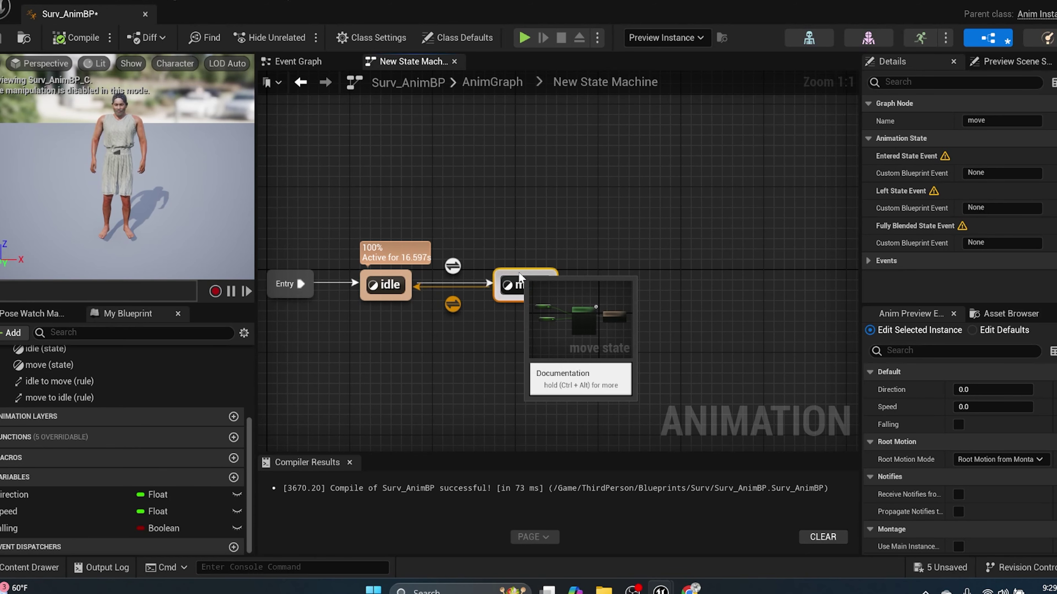
drag(526, 278, 517, 153)
click(560, 188)
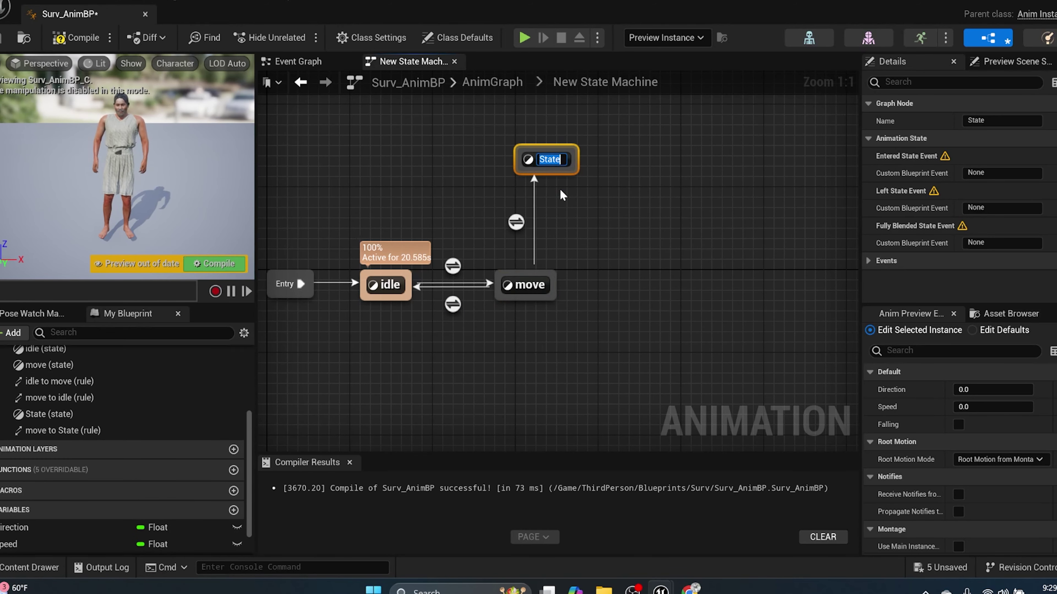
text(jump)
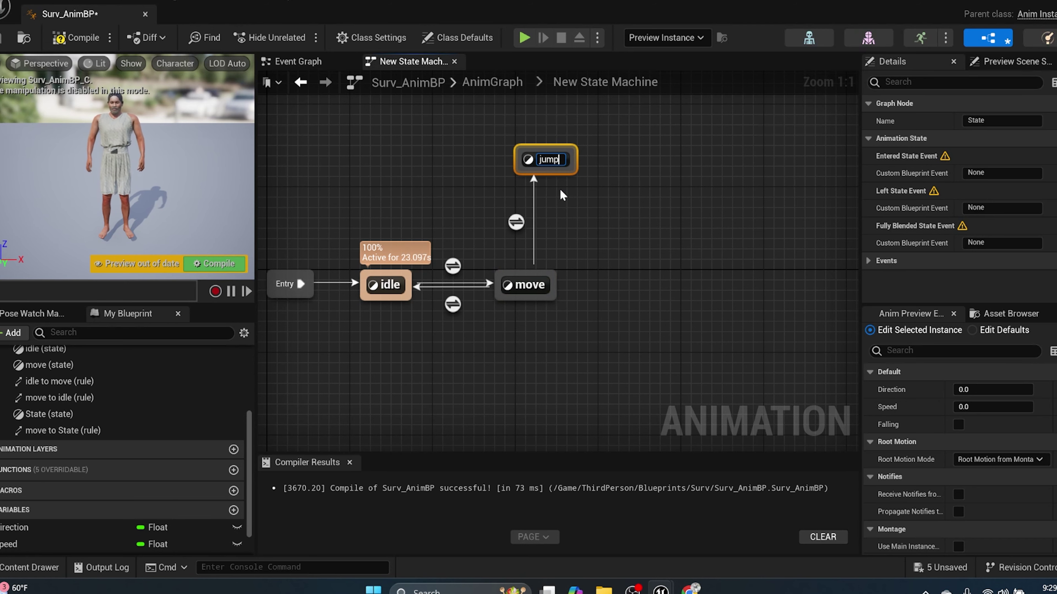
key(Return)
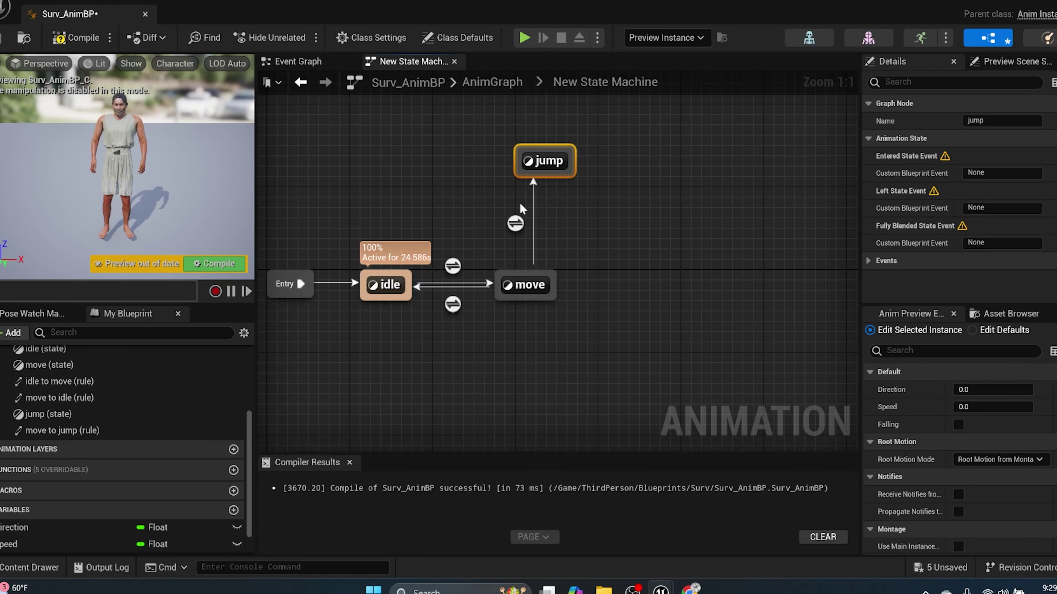
In the move to jump rule, feed the falling variable into Can Enter Transition and place its node beside Result.
click(518, 225)
double_click(518, 226)
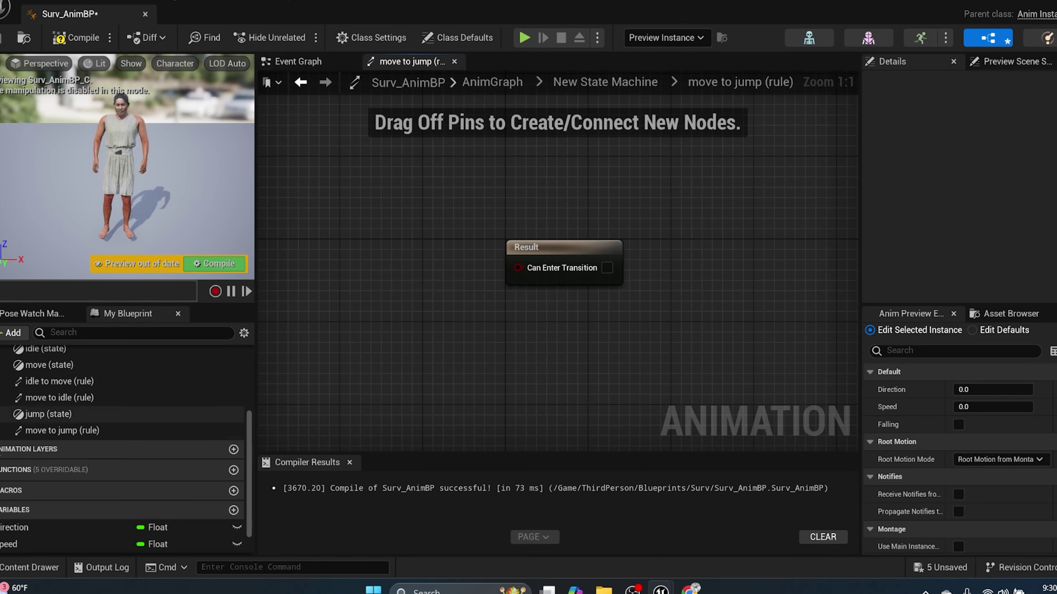
scroll(27, 533, down, 1)
drag(12, 535, 525, 275)
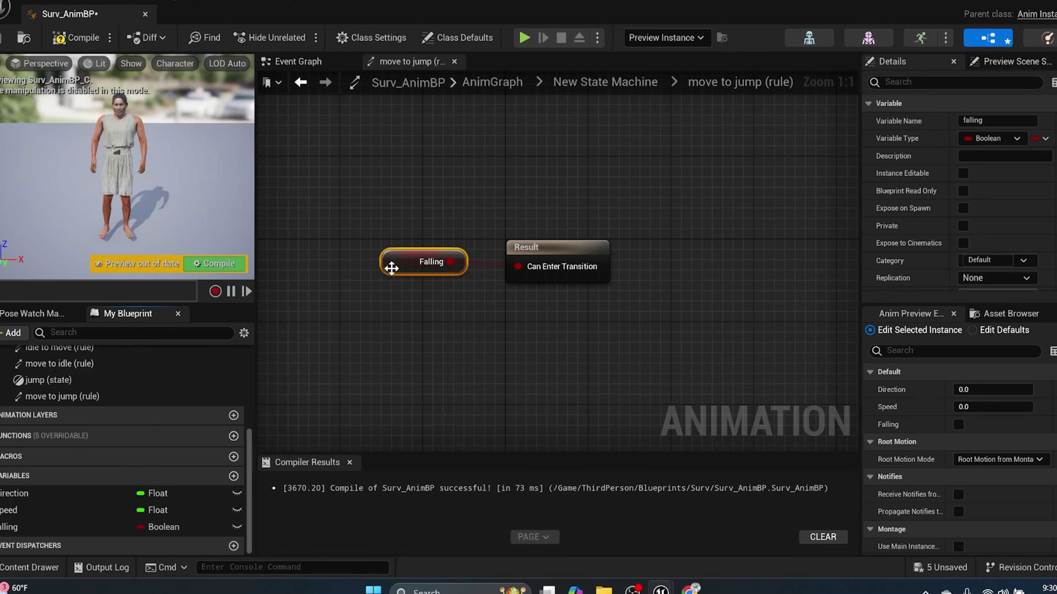
drag(389, 270, 355, 293)
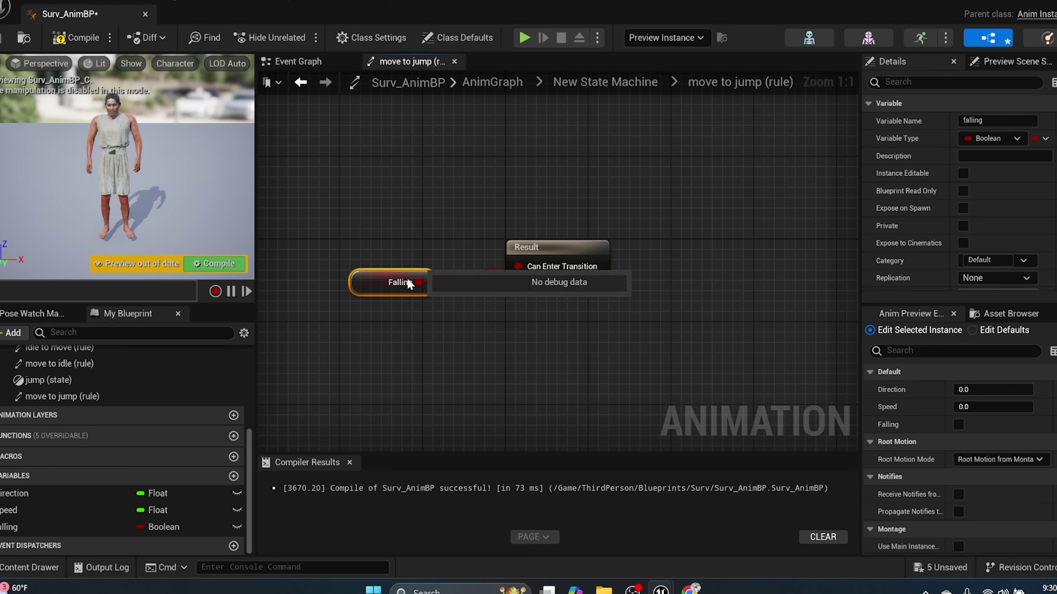
Back in the state machine, add a return transition from jump to move and open its rule.
click(609, 82)
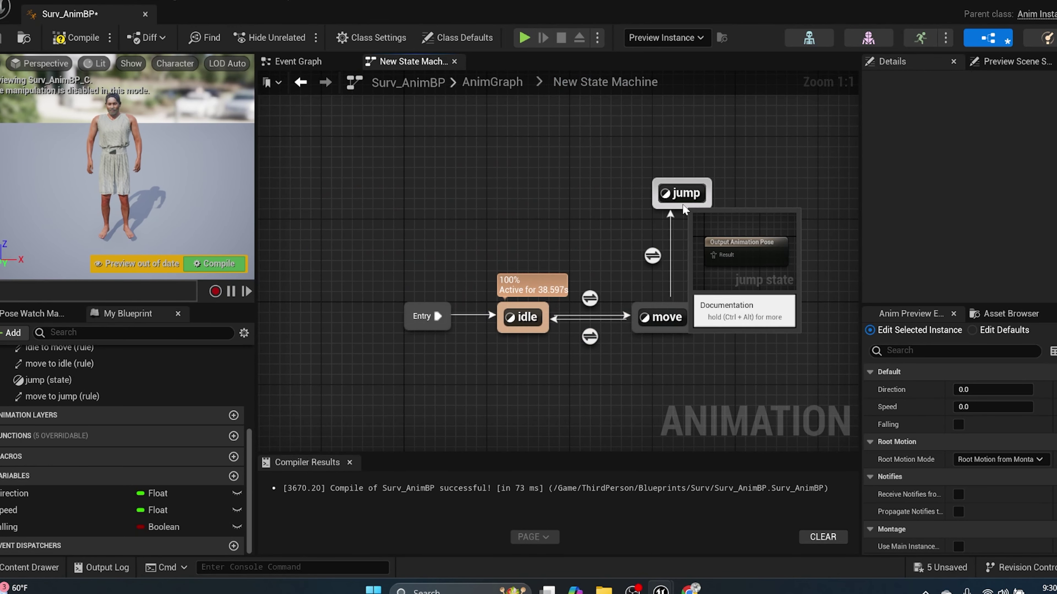
drag(684, 210, 681, 310)
double_click(693, 252)
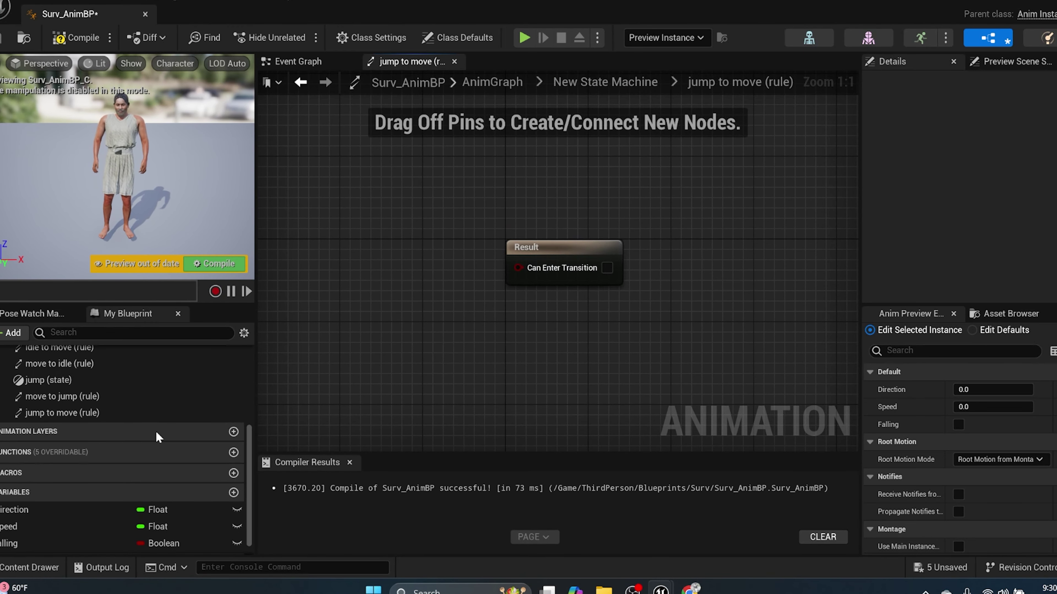
In the jump to move rule, connect the falling variable through a NOT Boolean node to Can Enter Transition, moving Result aside to make room.
ctrl+drag(25, 543, 309, 277)
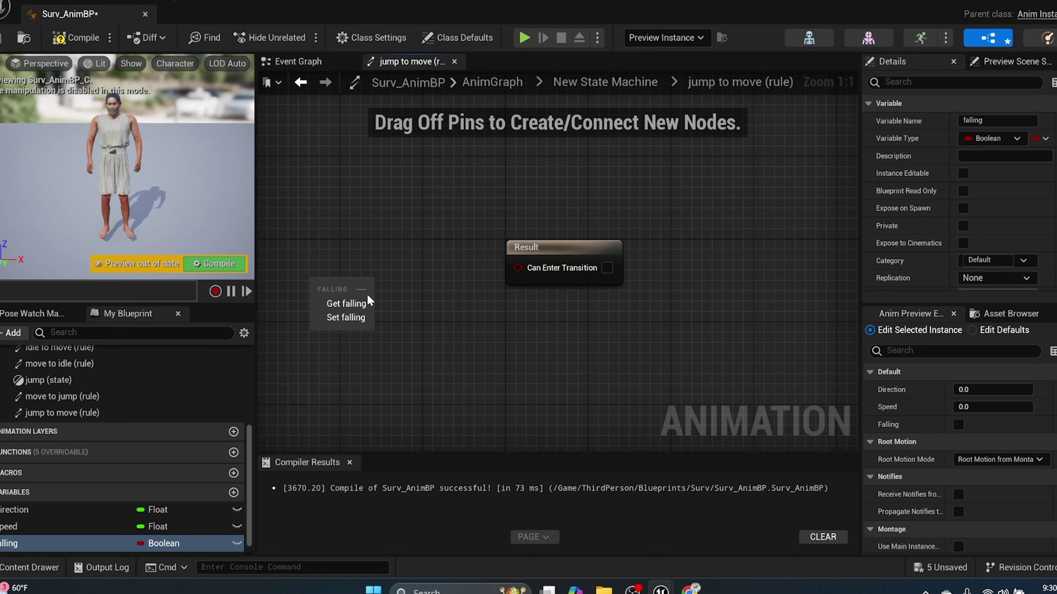
click(345, 302)
drag(378, 283, 427, 296)
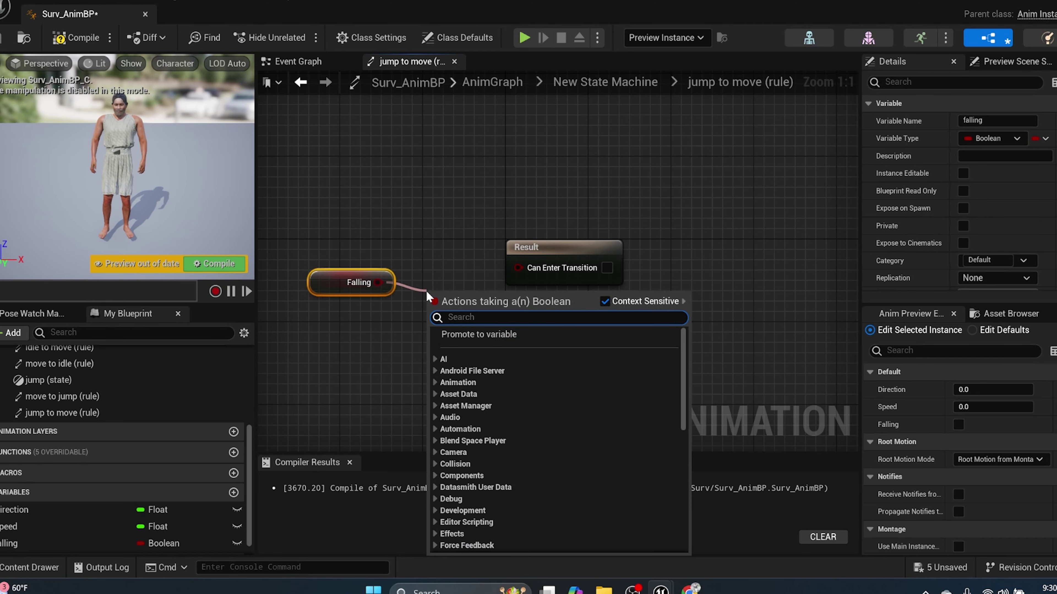
text(notbo)
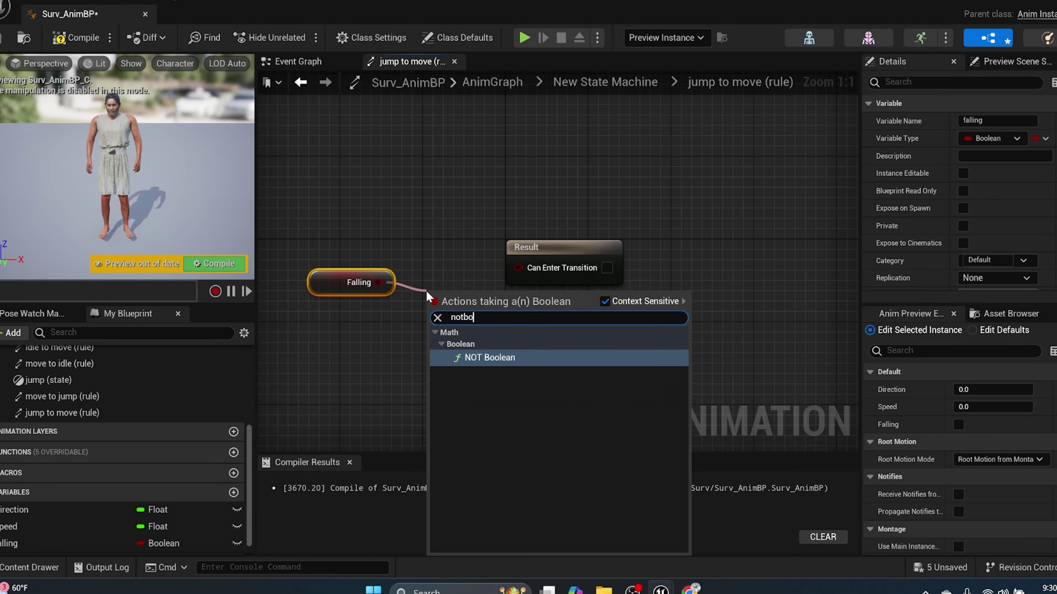
click(501, 364)
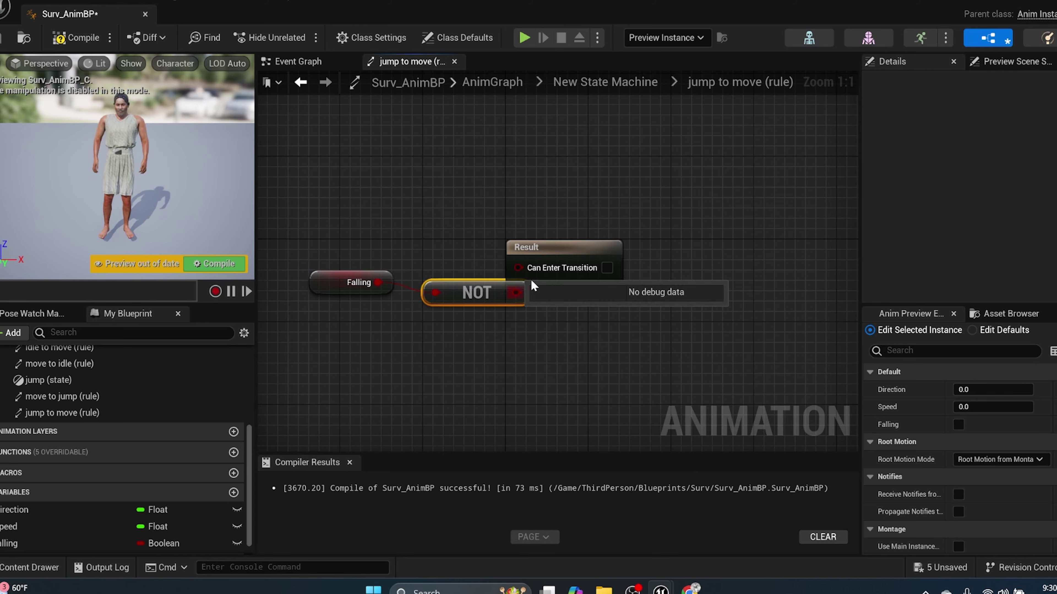
drag(563, 246, 645, 236)
drag(516, 293, 601, 257)
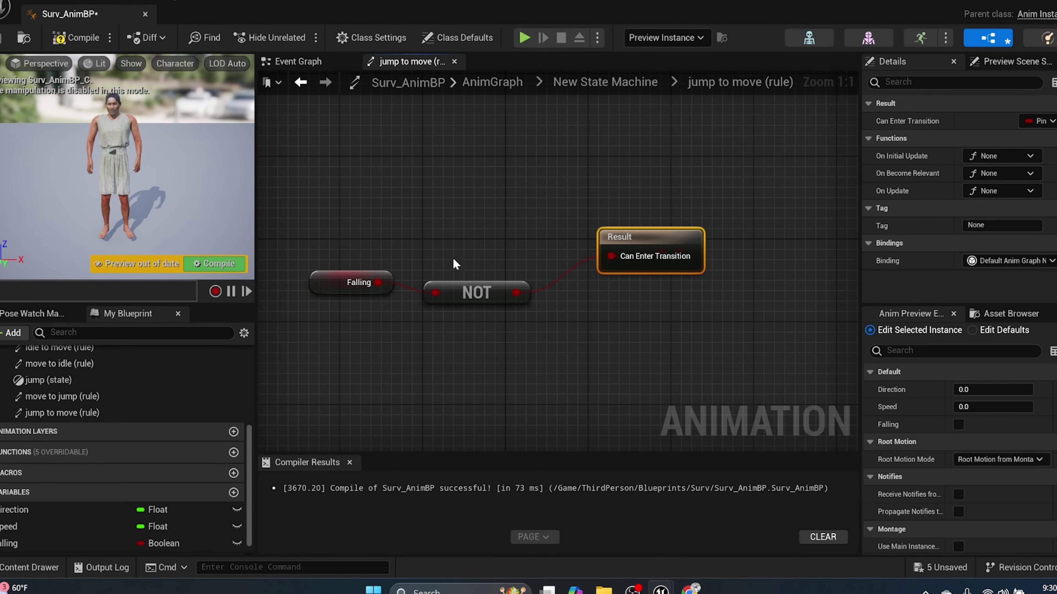
Open the jump state, add the Jump__8_ sequence from the animations folder and connect it to Output Animation Pose, aligning the two nodes.
click(605, 82)
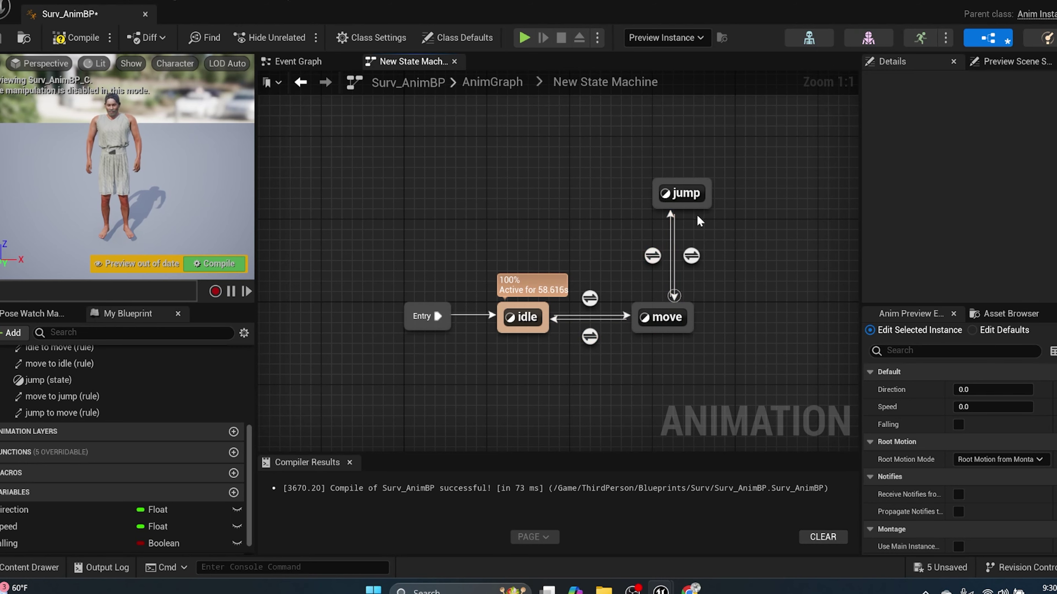
mouse_move(691, 195)
mouse_down()
mouse_move(659, 184)
mouse_move(675, 186)
mouse_up()
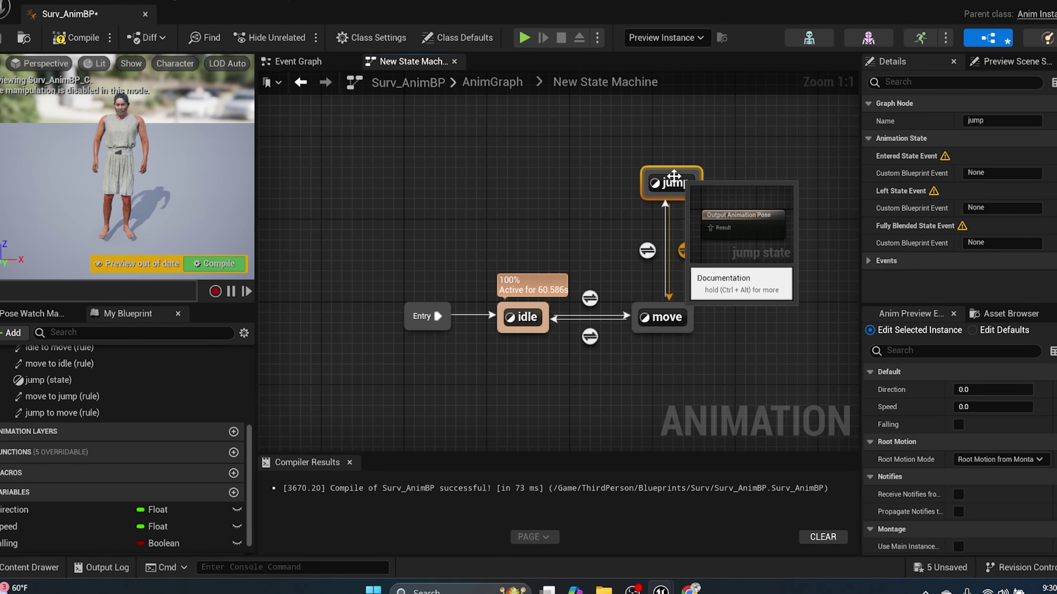
double_click(676, 188)
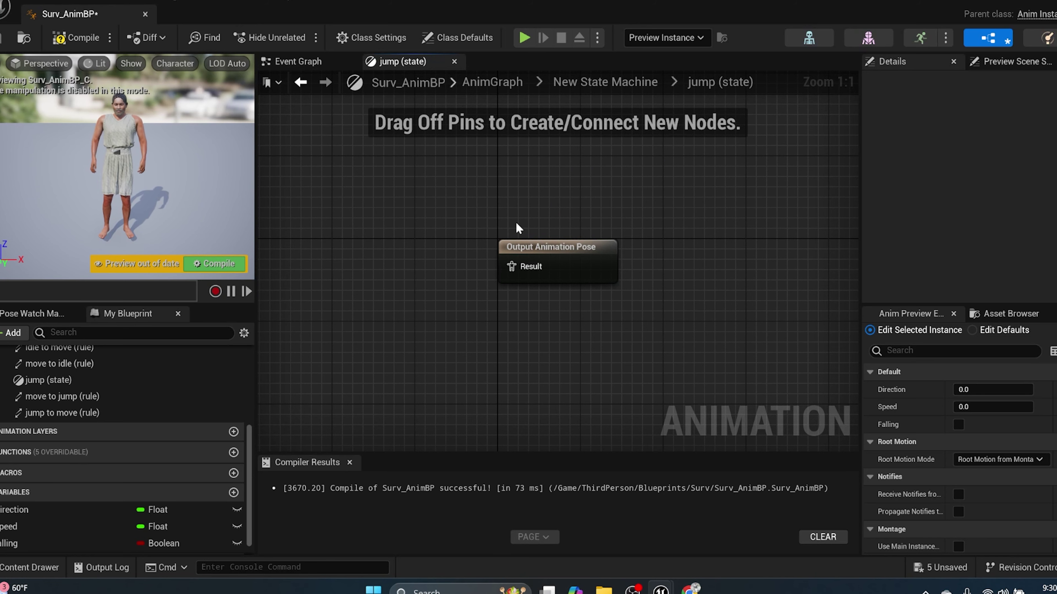
click(56, 567)
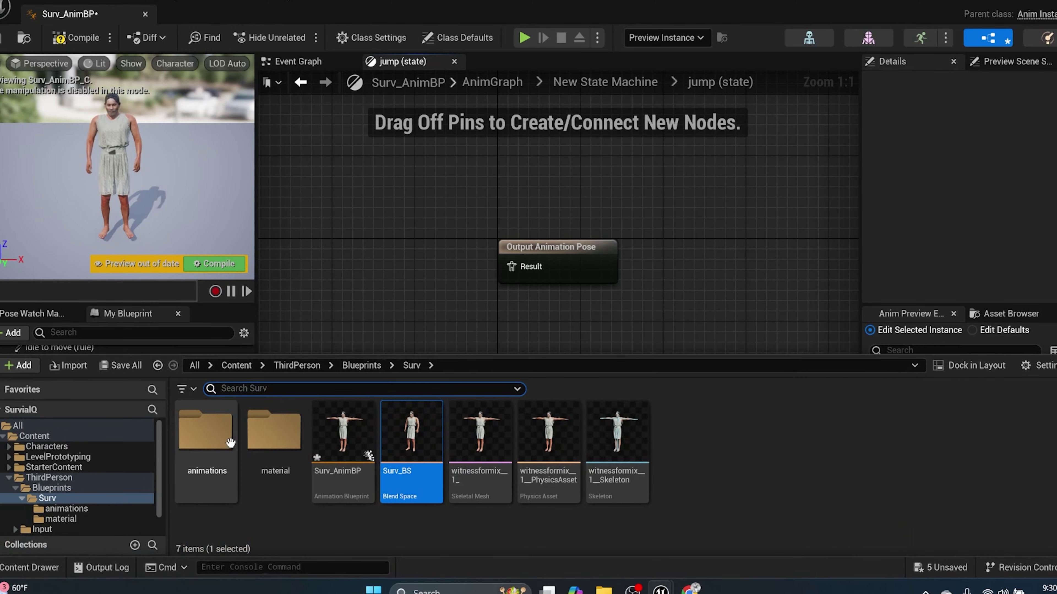
double_click(217, 441)
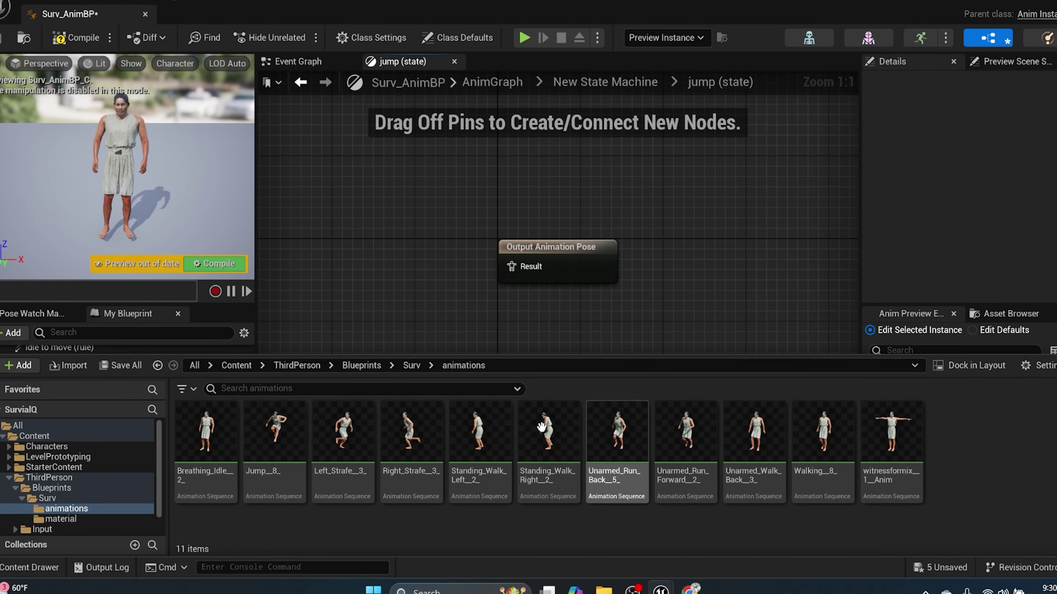
drag(276, 420, 319, 214)
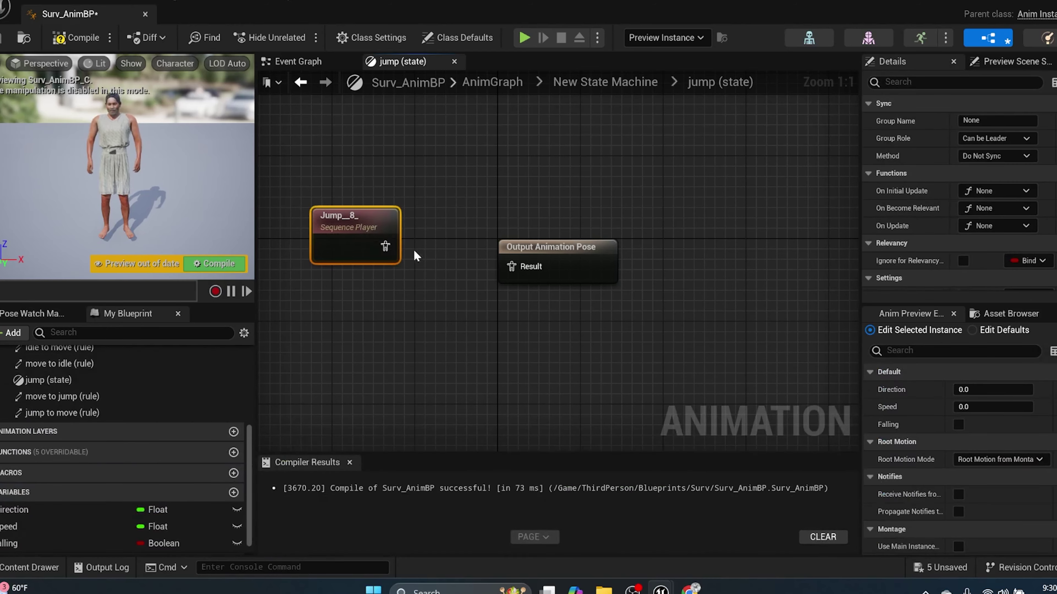
drag(385, 246, 513, 270)
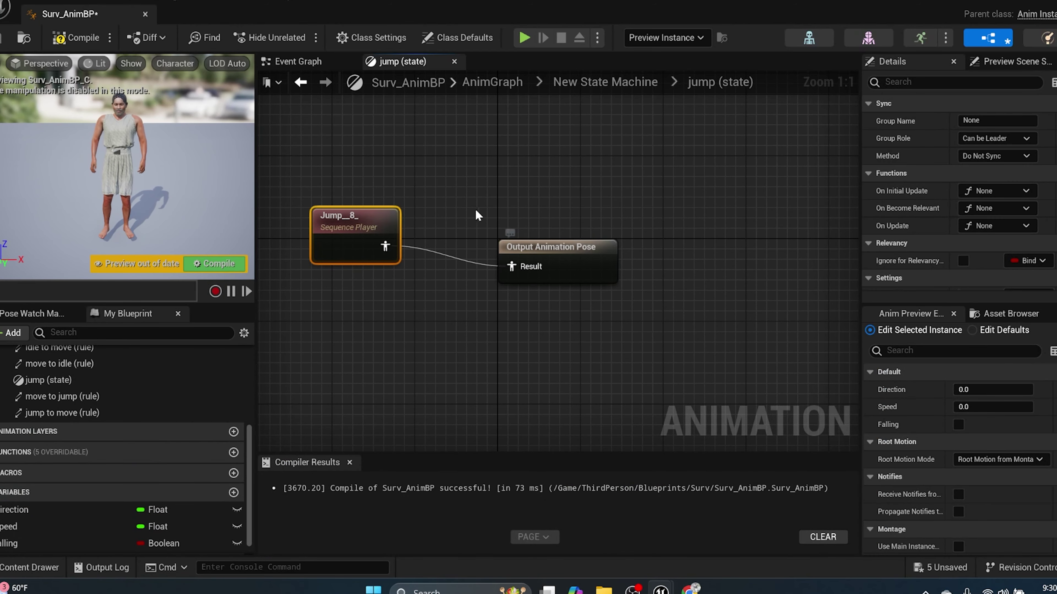
drag(343, 227, 343, 249)
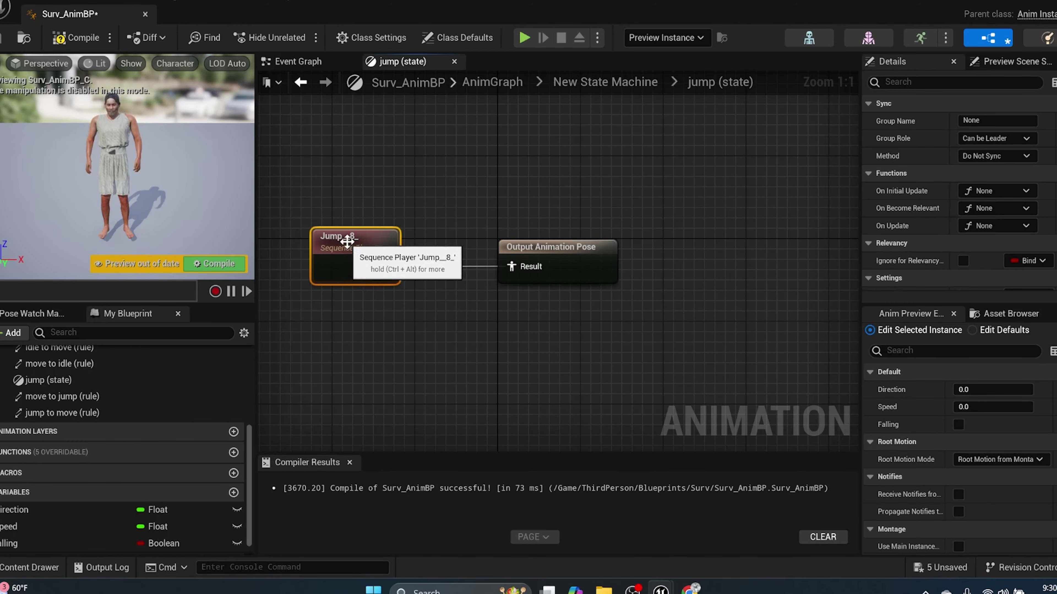
Enable Loop Animation on the Jump__8_ sequence player, and compile and save the Animation Blueprint.
scroll(934, 227, down, 3)
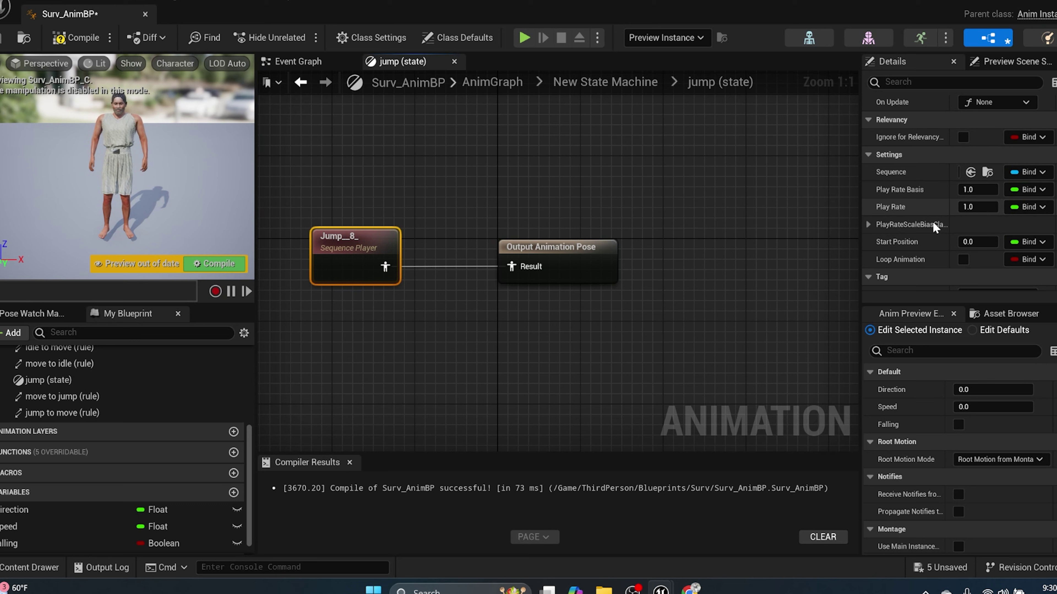
click(962, 259)
click(80, 42)
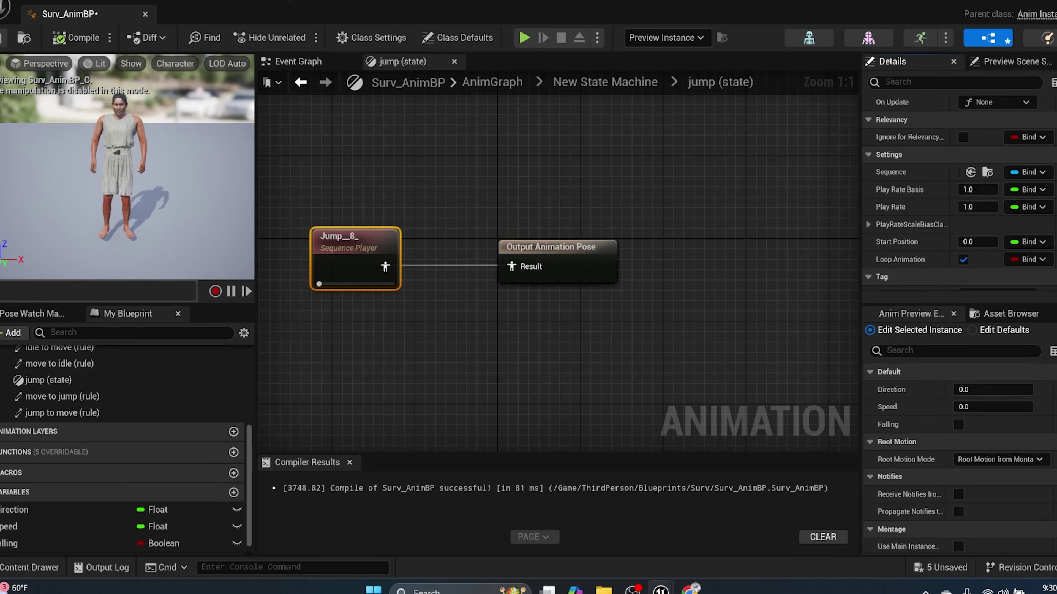
key(ctrl+s)
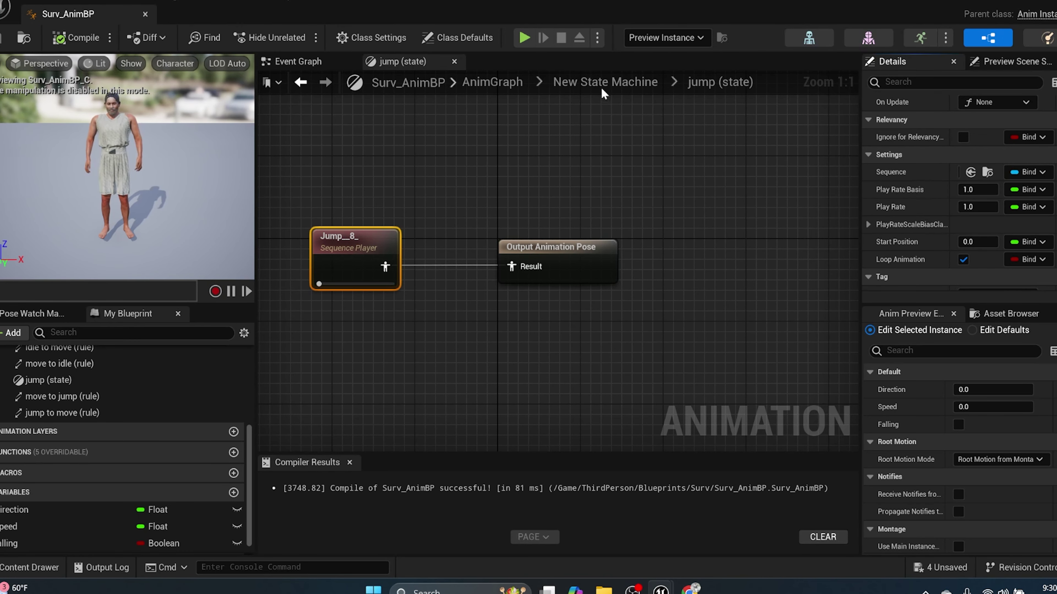
In the Event Graph, add a Set node for the falling variable and link its execution after Set Speed, level with it.
click(309, 64)
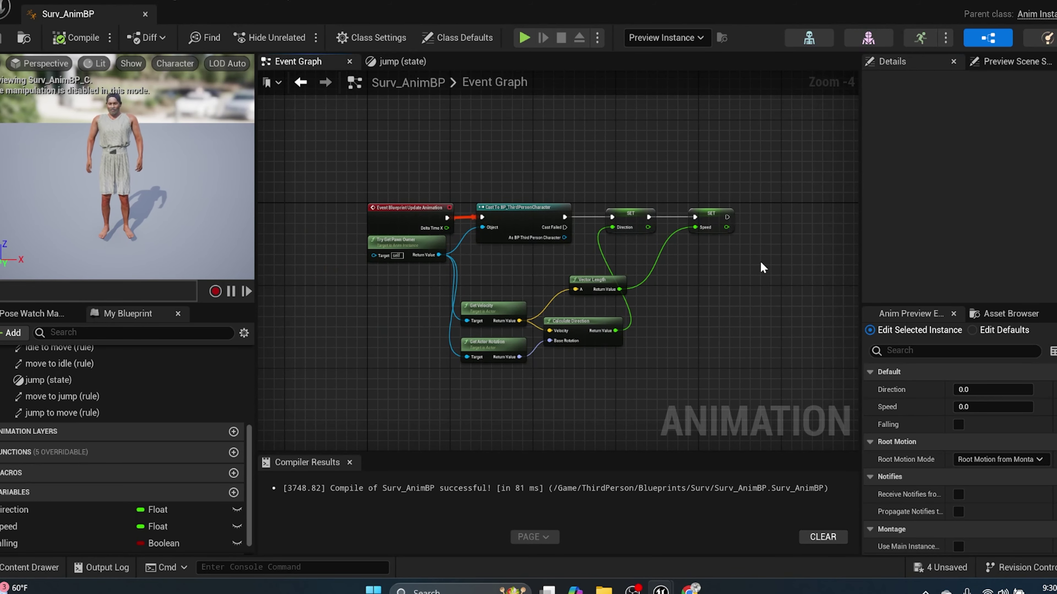
scroll(763, 268, up, 4)
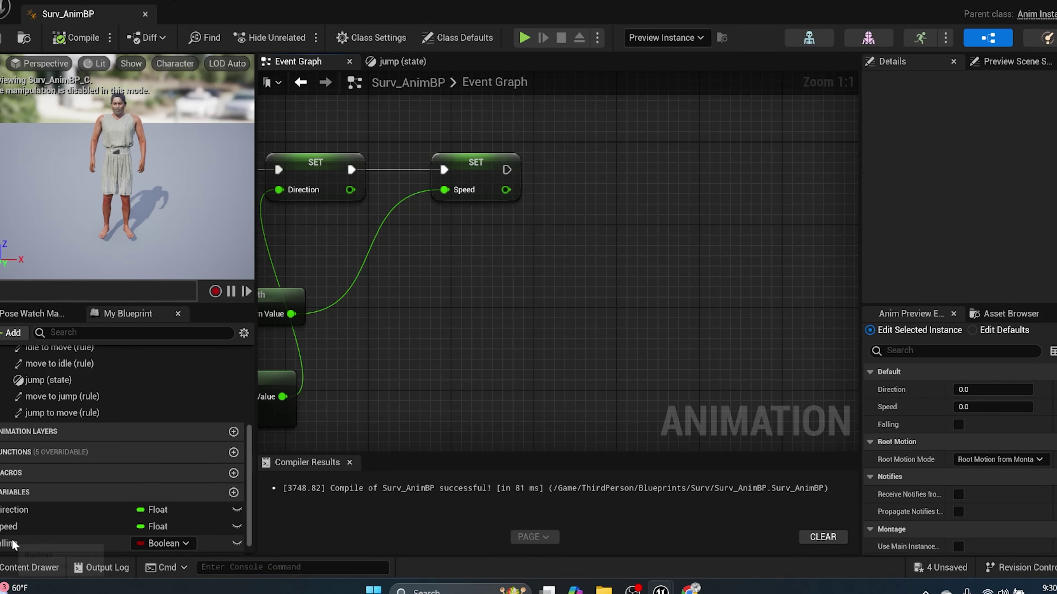
drag(12, 543, 561, 153)
click(587, 187)
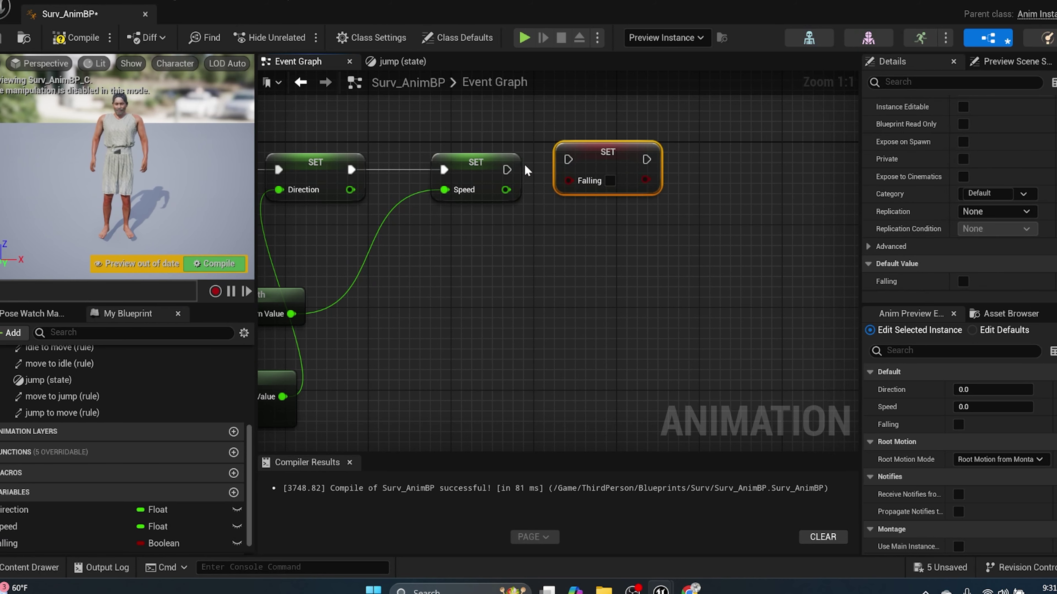
drag(506, 169, 617, 162)
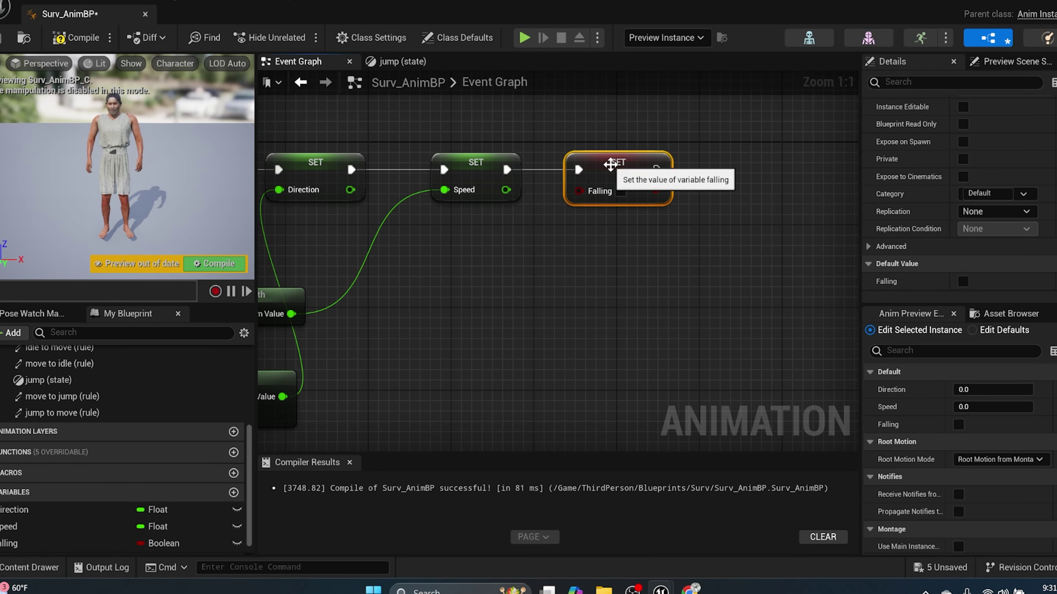
Add a Get Character Movement node fed by the cast's As BP Third Person Character output, below the Set nodes.
right_drag(516, 253, 830, 237)
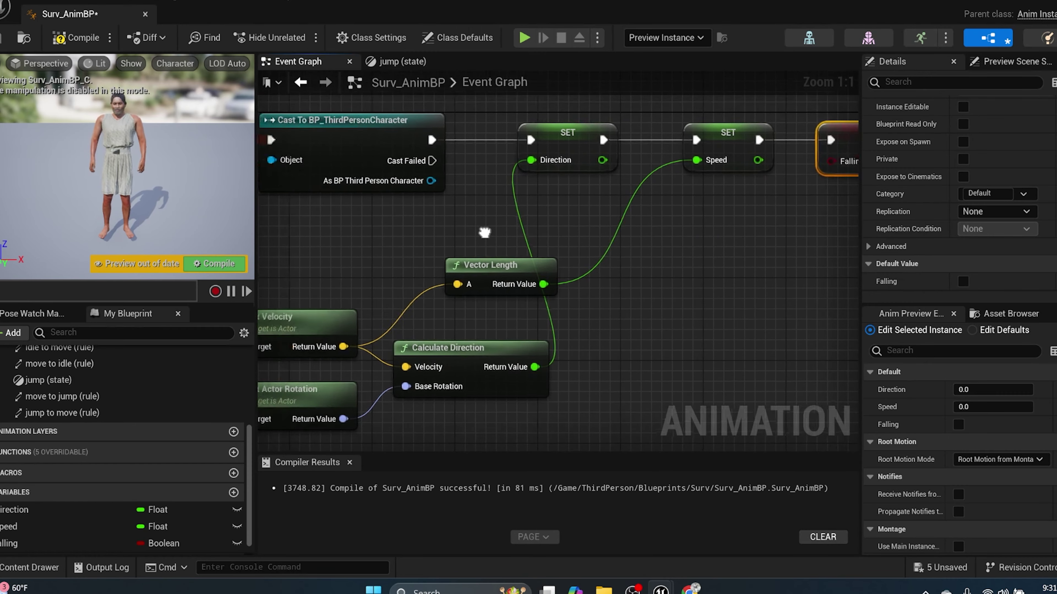
mouse_move(537, 244)
right_down()
mouse_move(588, 246)
mouse_move(527, 246)
right_up()
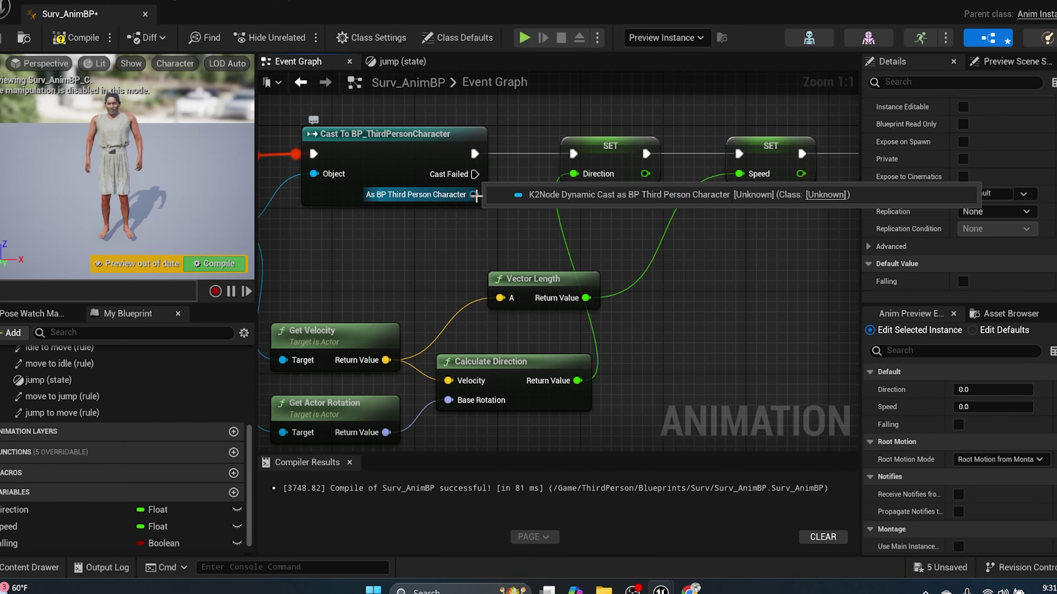
drag(473, 195, 651, 259)
click(520, 225)
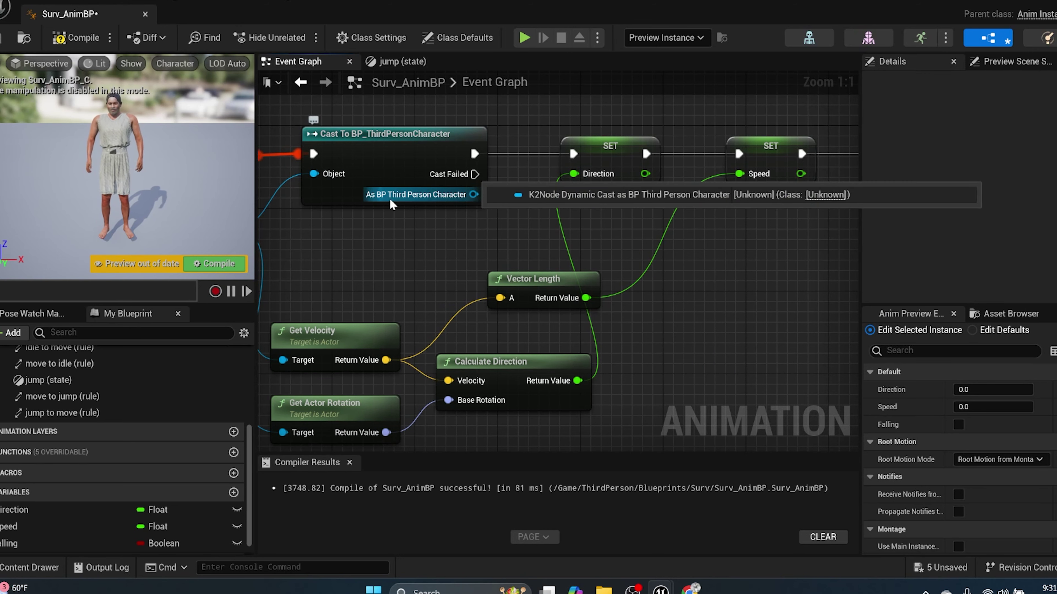
drag(471, 193, 677, 305)
text(getch)
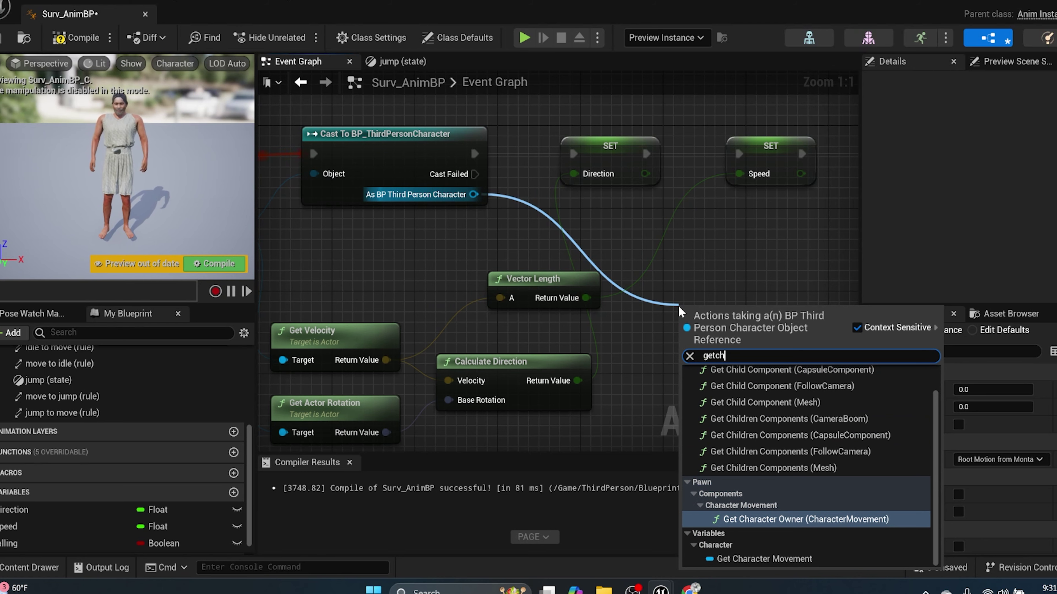
click(767, 558)
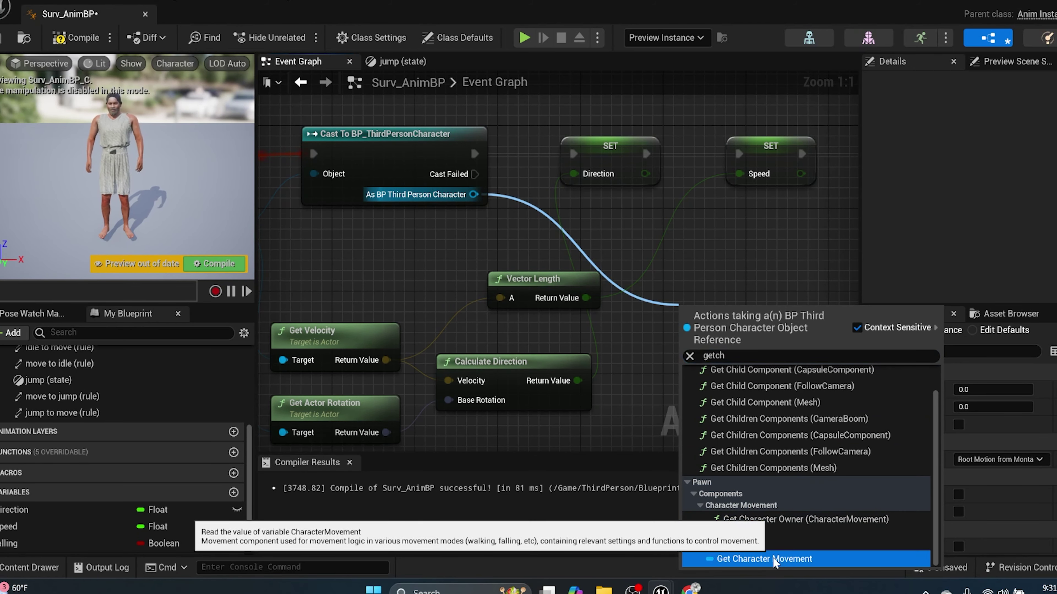
right_drag(700, 336, 495, 359)
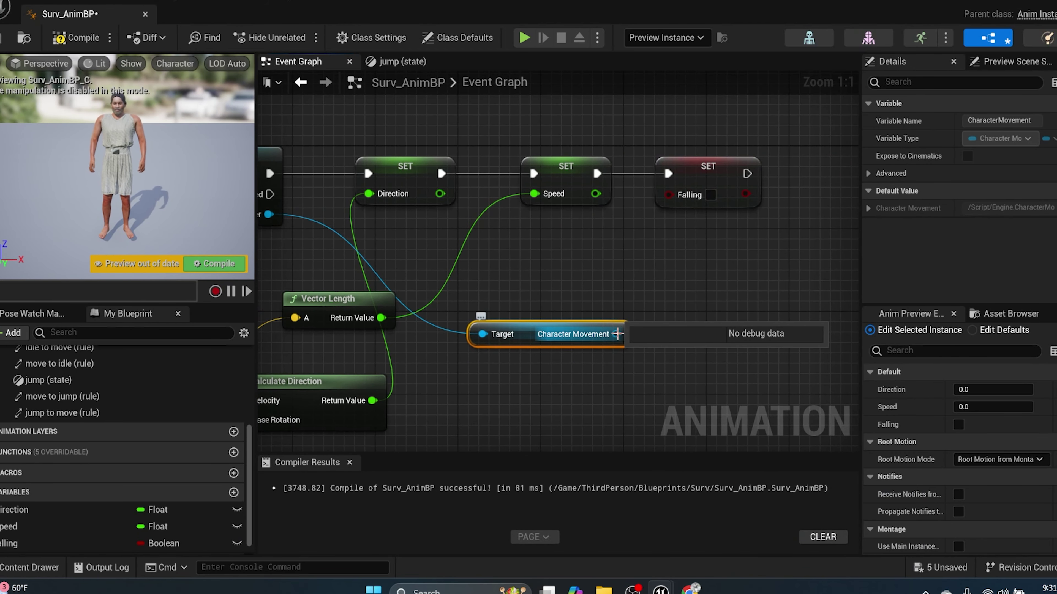
Add an Is Falling node fed by Character Movement, connect its Return Value to Set falling, and compile the blueprint.
drag(617, 334, 728, 299)
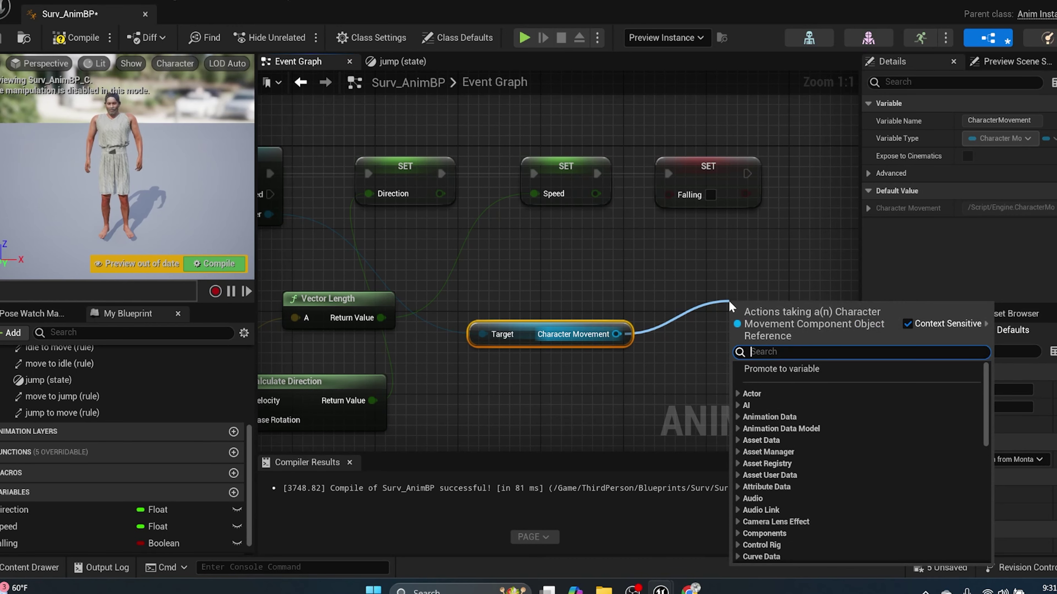
text(isfal)
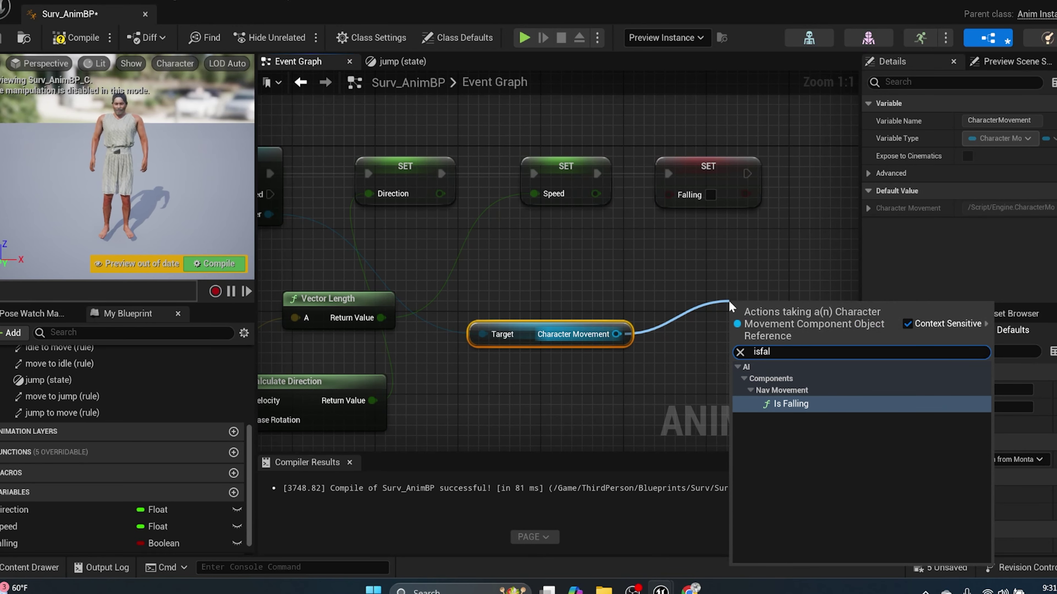
key(Return)
right_drag(728, 296, 573, 328)
drag(647, 359, 653, 217)
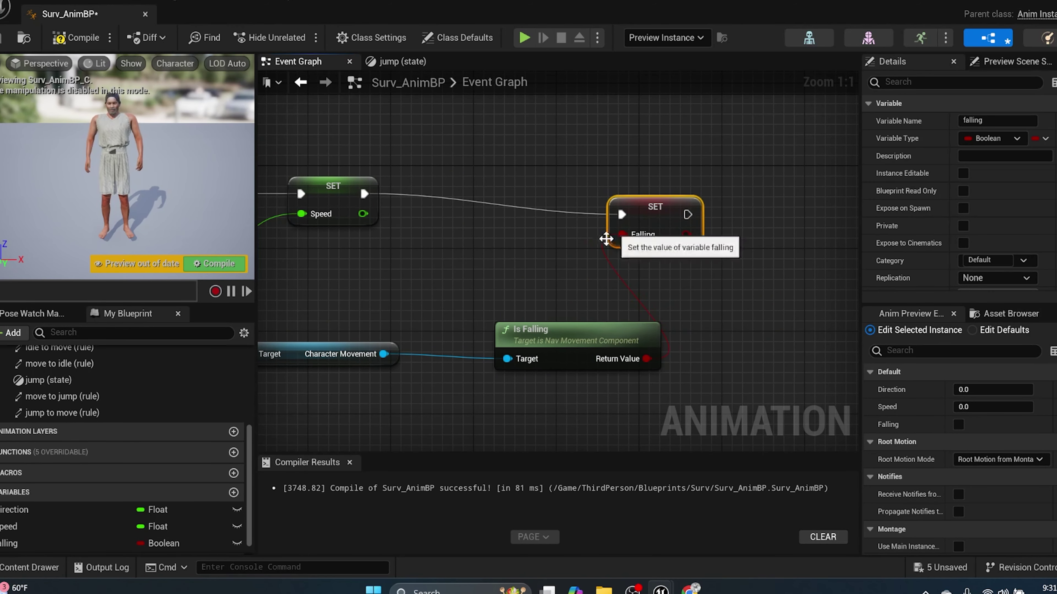
drag(523, 337, 449, 338)
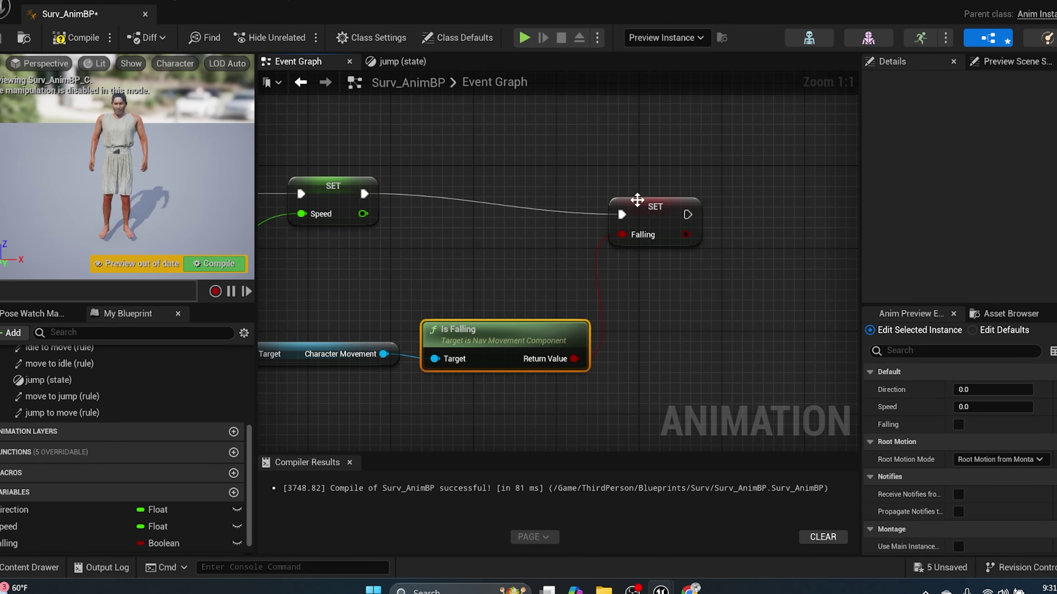
click(77, 37)
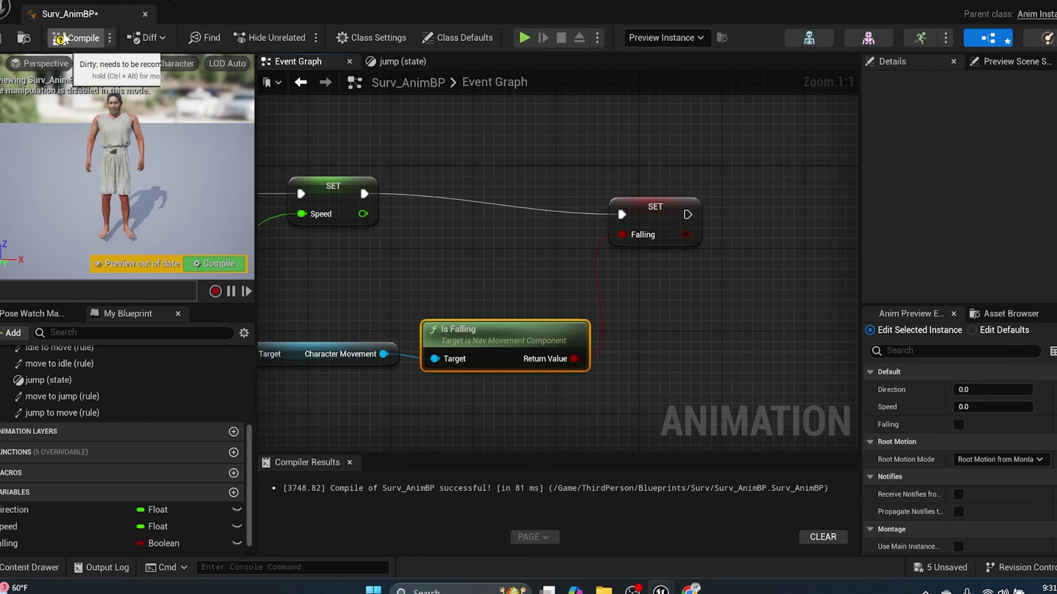
Close the Animation Blueprint and open BP_ThirdPersonCharacter from the Blueprints folder, showing its viewport.
click(145, 14)
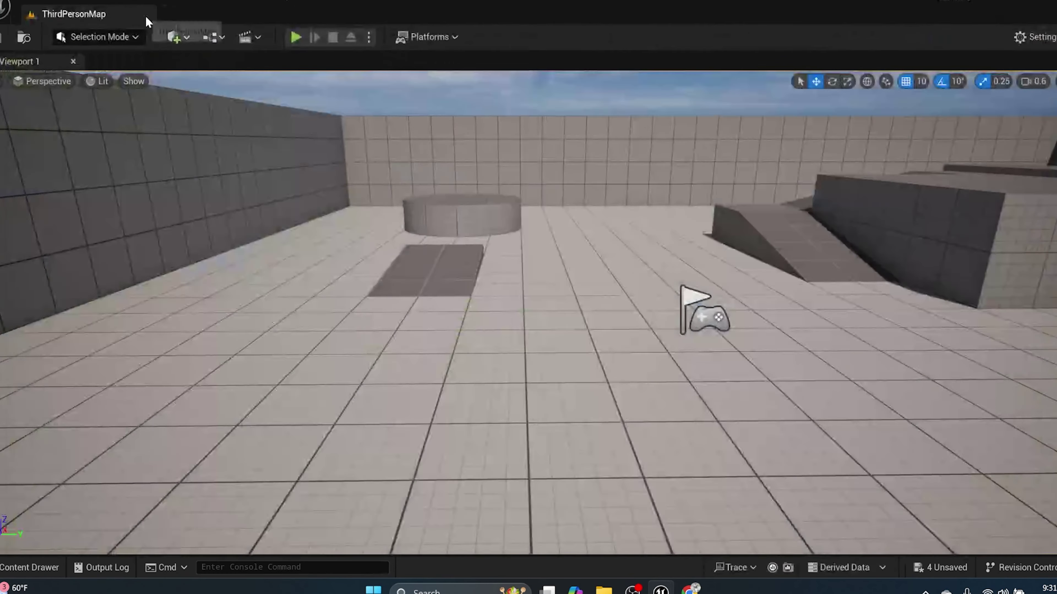
right_drag(478, 338, 390, 390)
click(30, 564)
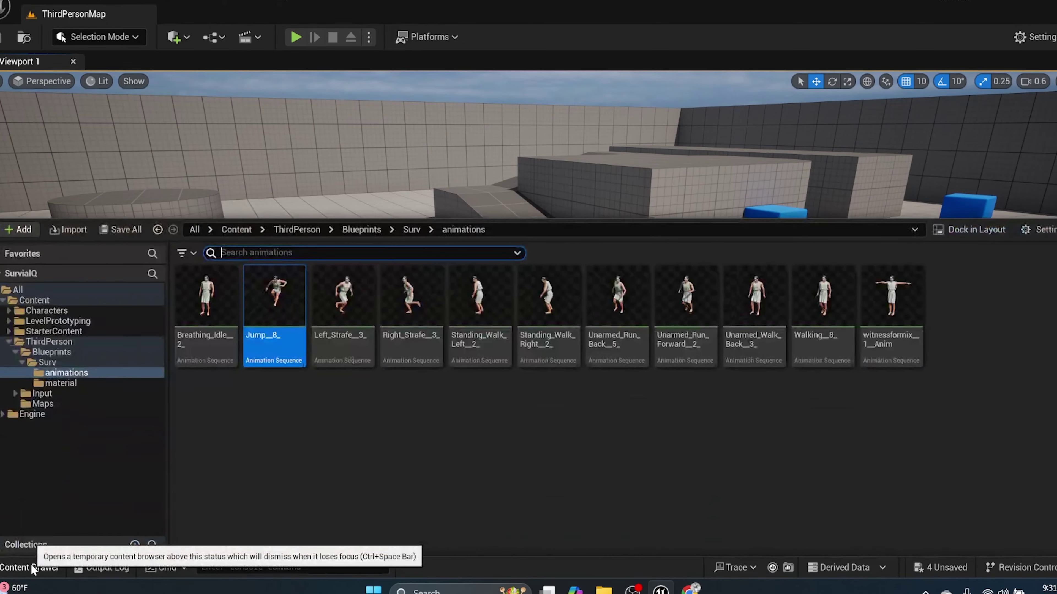
click(412, 230)
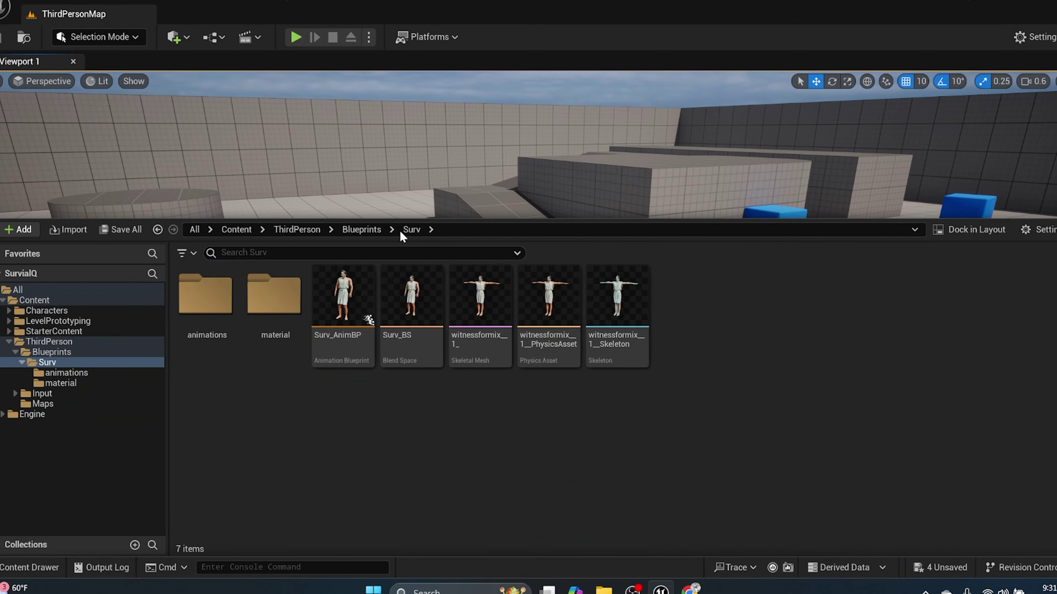
click(356, 229)
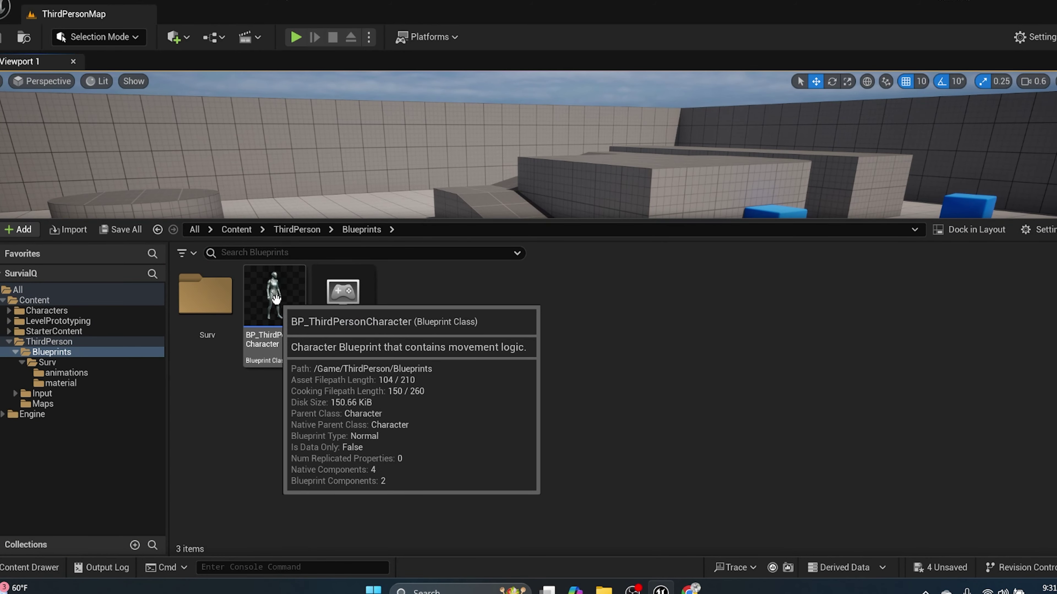
double_click(280, 343)
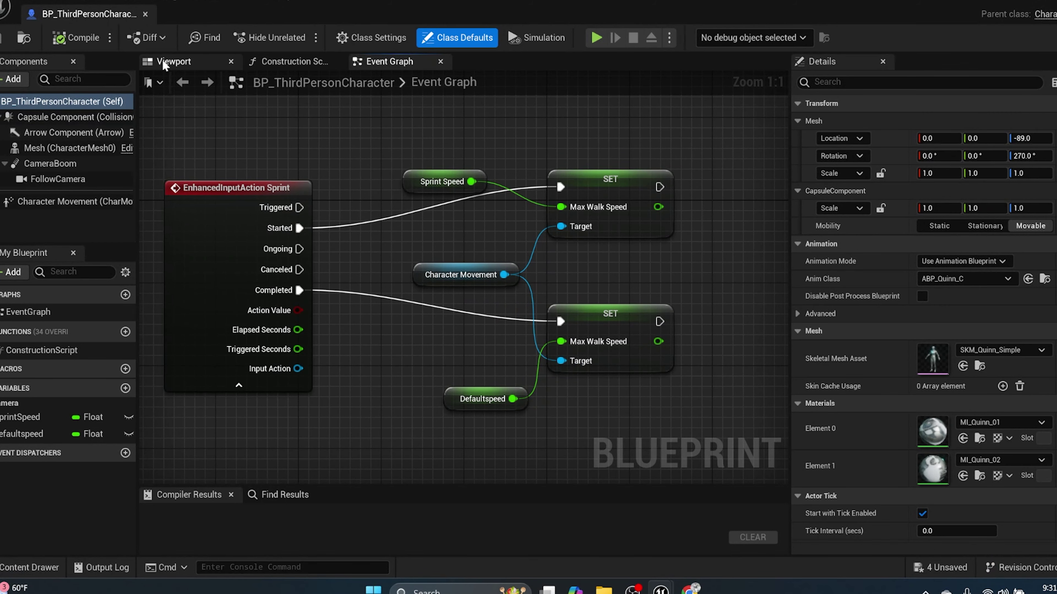
click(164, 64)
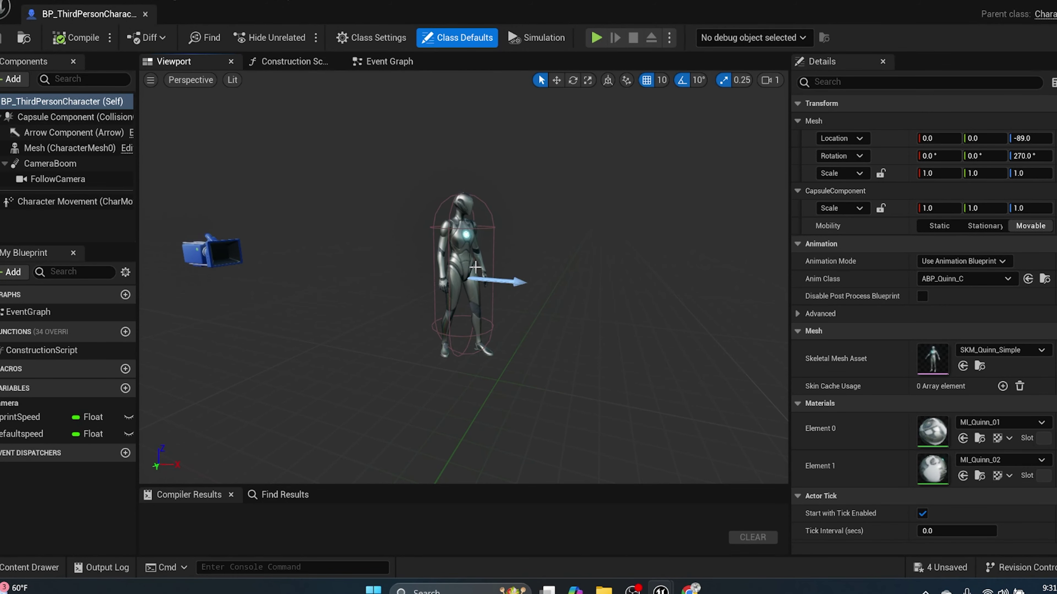
Set the Skeletal Mesh Asset of the character's Mesh component to witnessformix__1_.
click(470, 243)
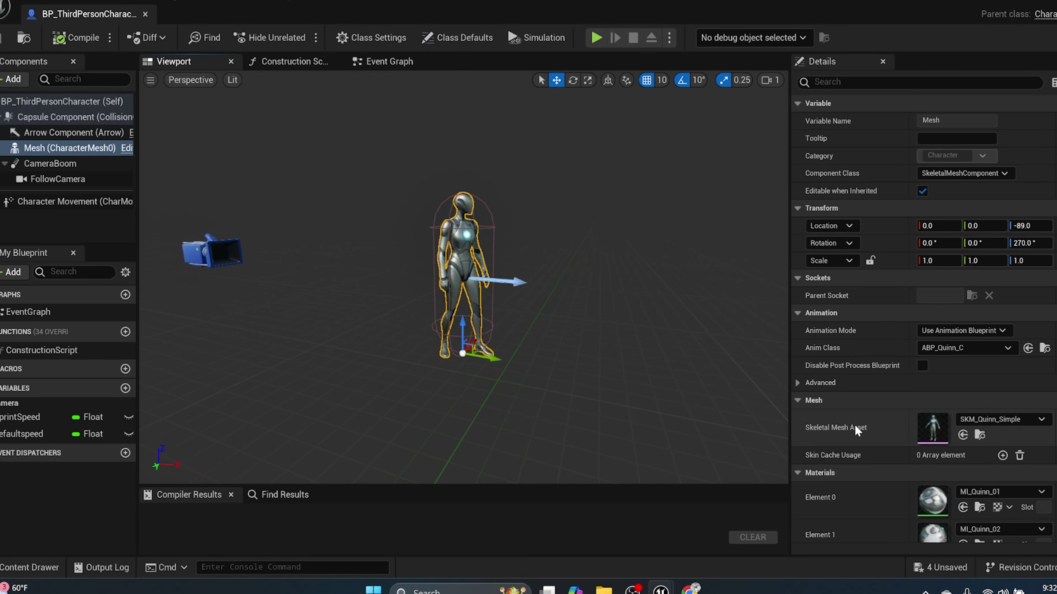
click(994, 419)
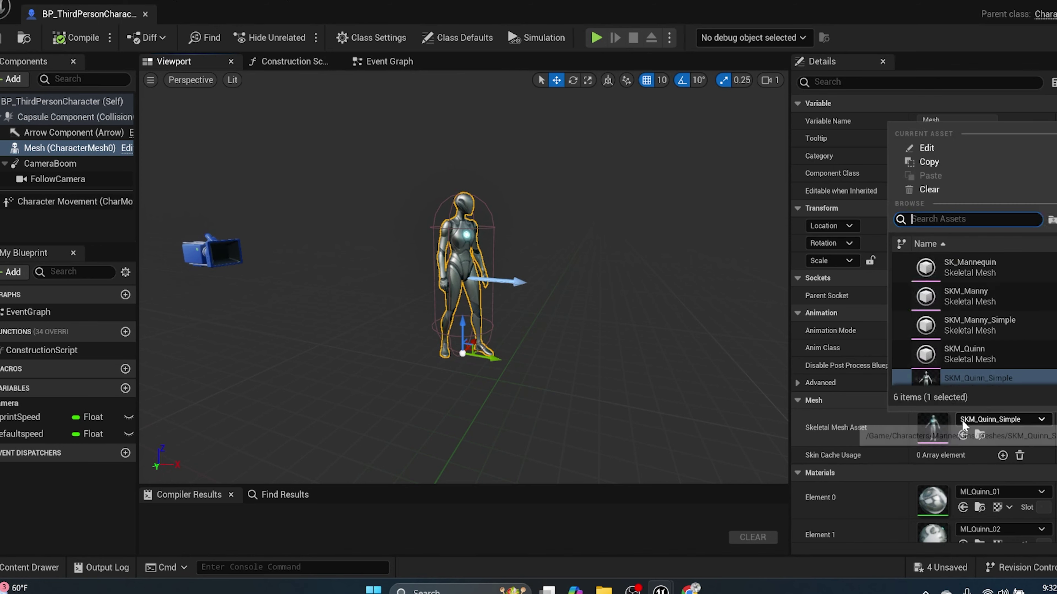
scroll(955, 343, down, 1)
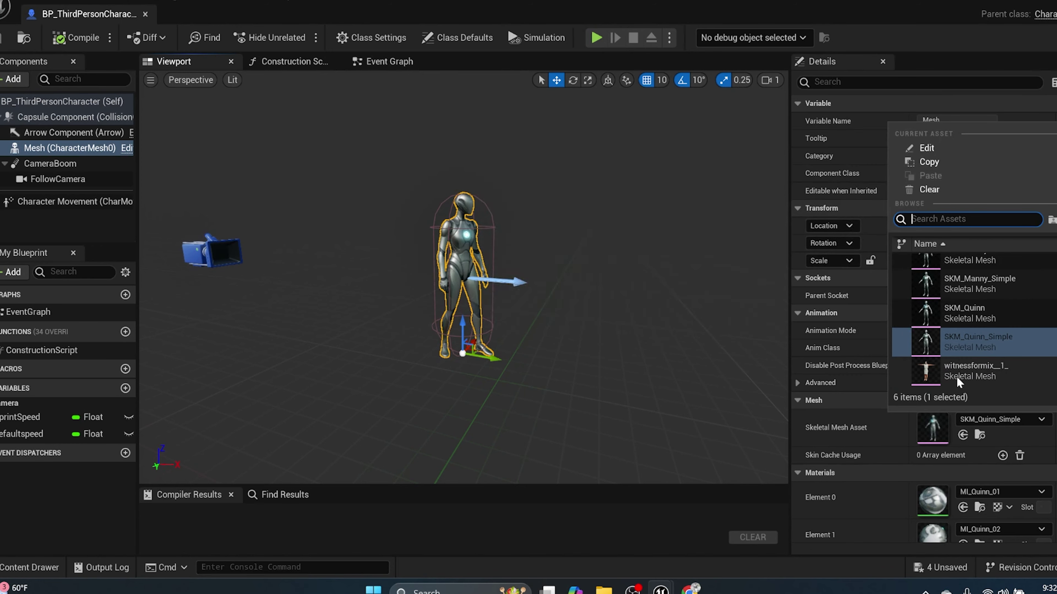
click(943, 383)
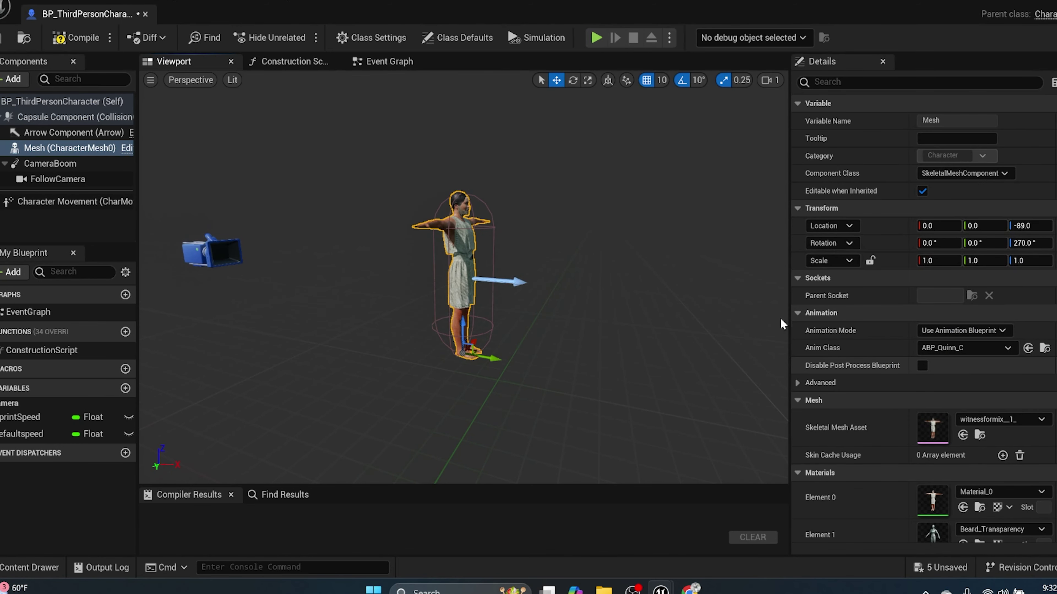
scroll(520, 254, up, 5)
scroll(521, 254, down, 5)
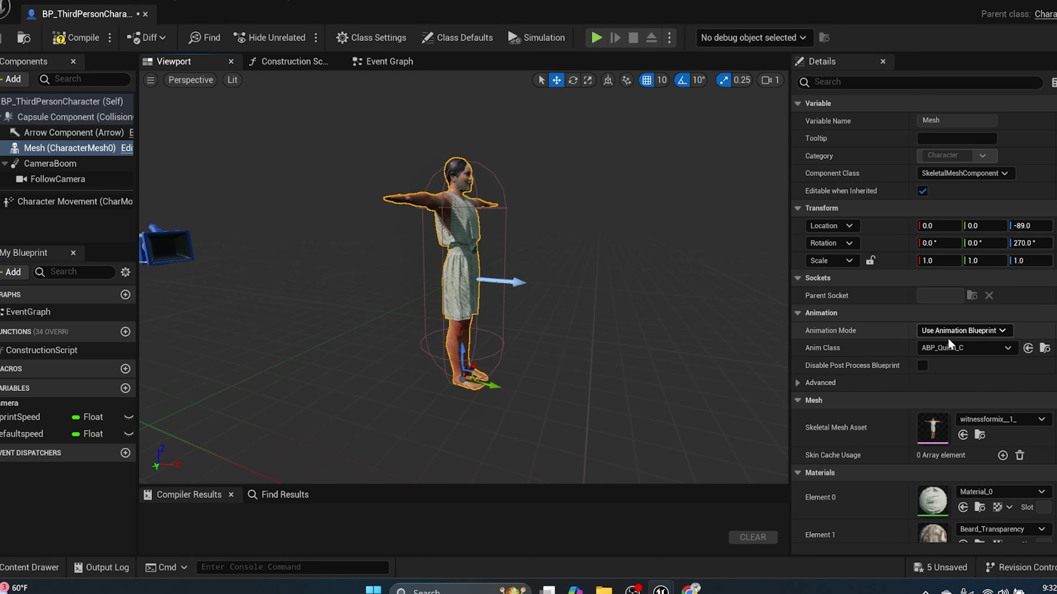
Set the Mesh component's Anim Class to Surv_AnimBP, and compile and save the blueprint.
click(934, 350)
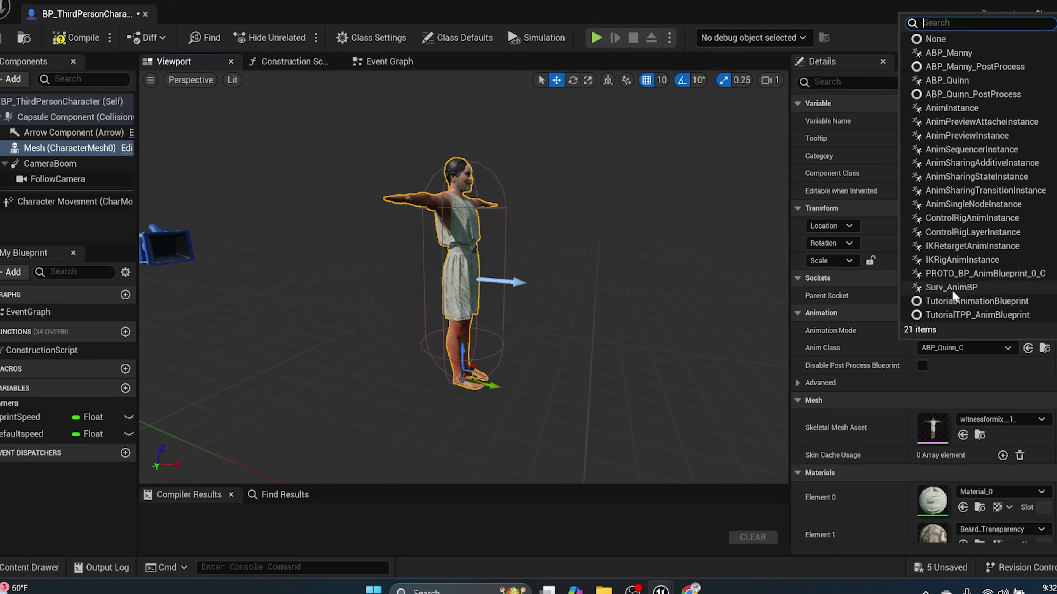
click(972, 289)
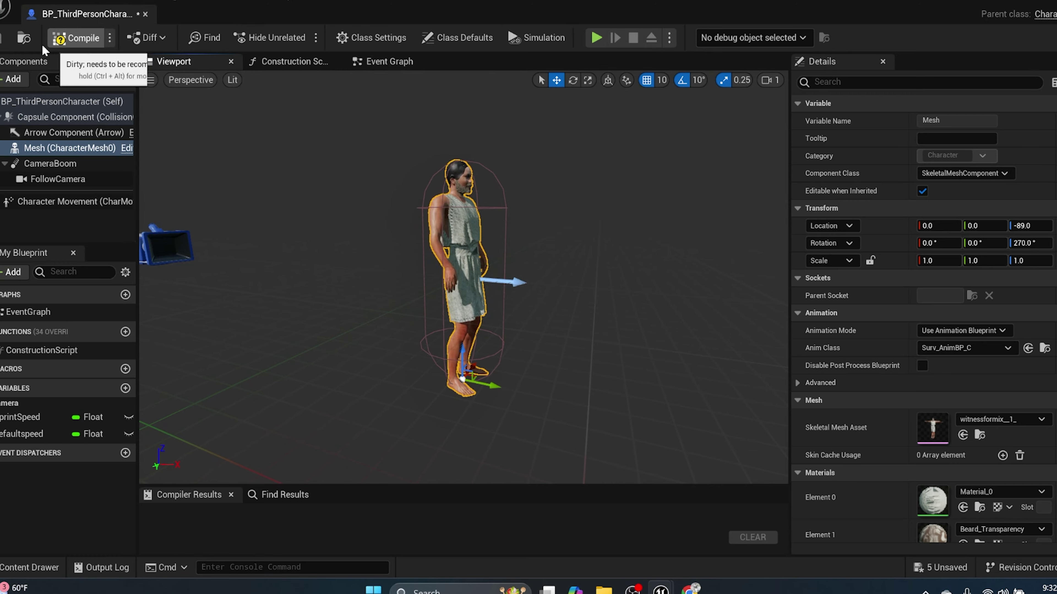
click(77, 38)
click(2, 40)
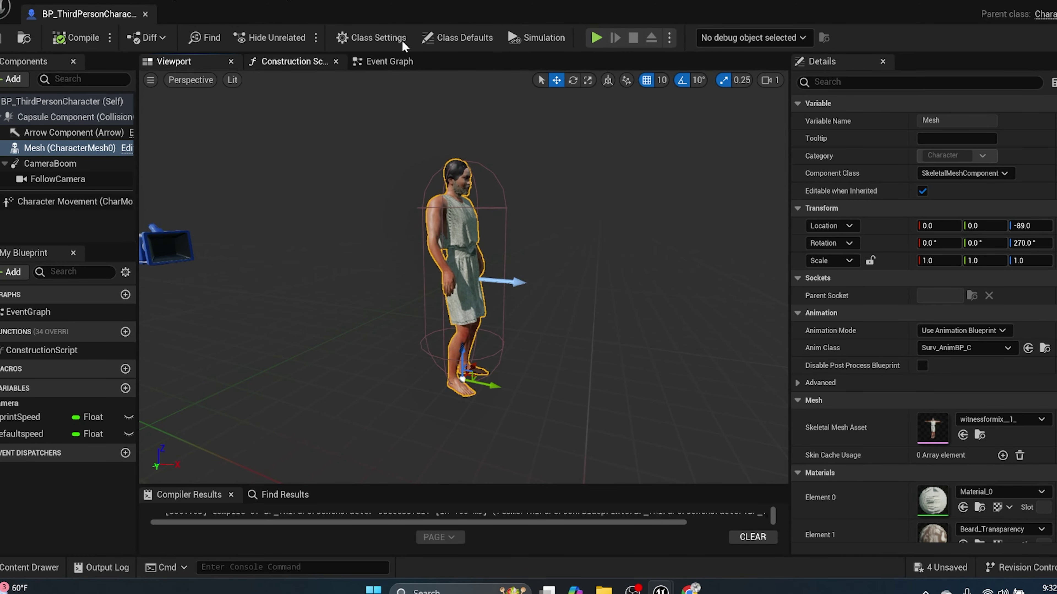
Close the blueprint editor and play ThirdPersonMap, running the character in different directions to test its idle and running animations.
click(1056, 2)
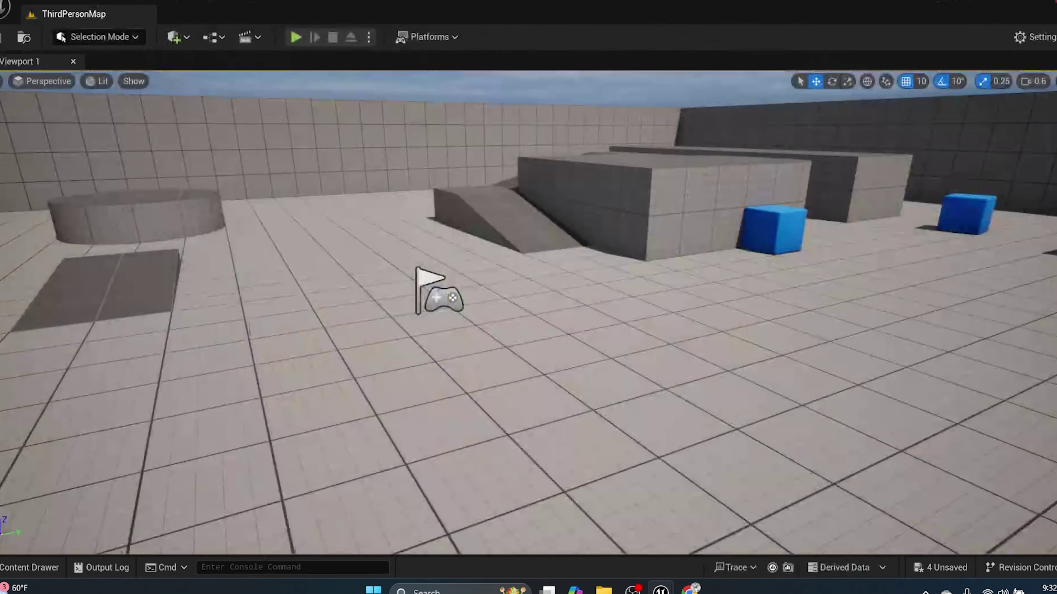
click(296, 37)
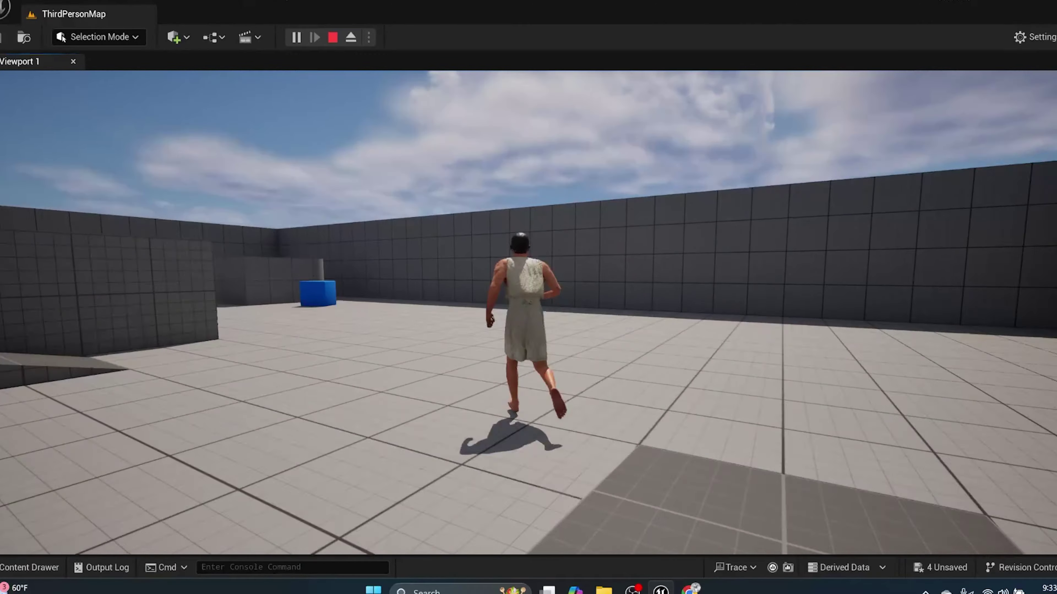
key(d)
key(w)
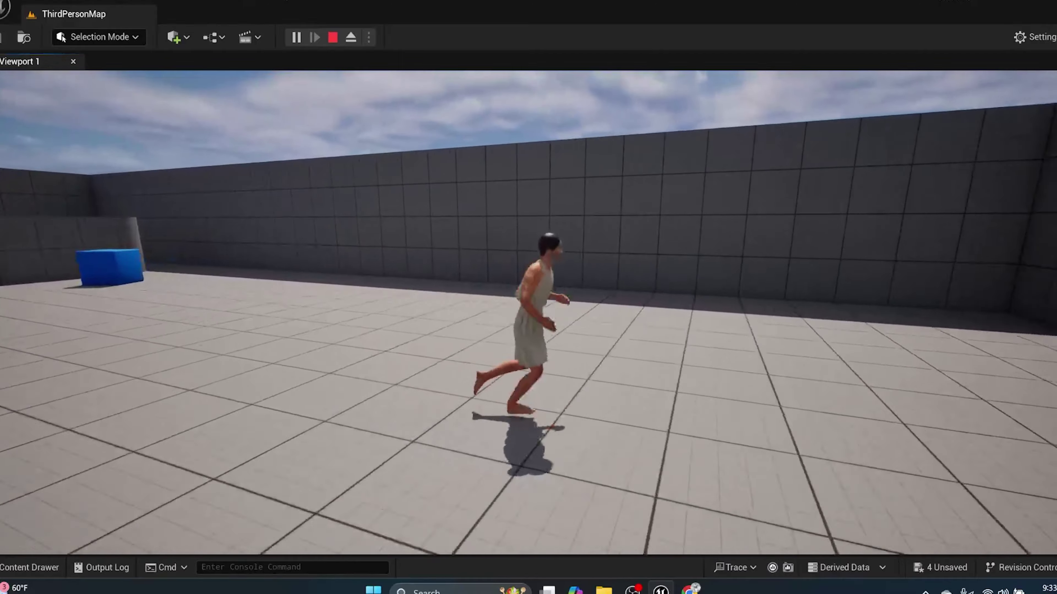
key(w)
key(a)
key(d)
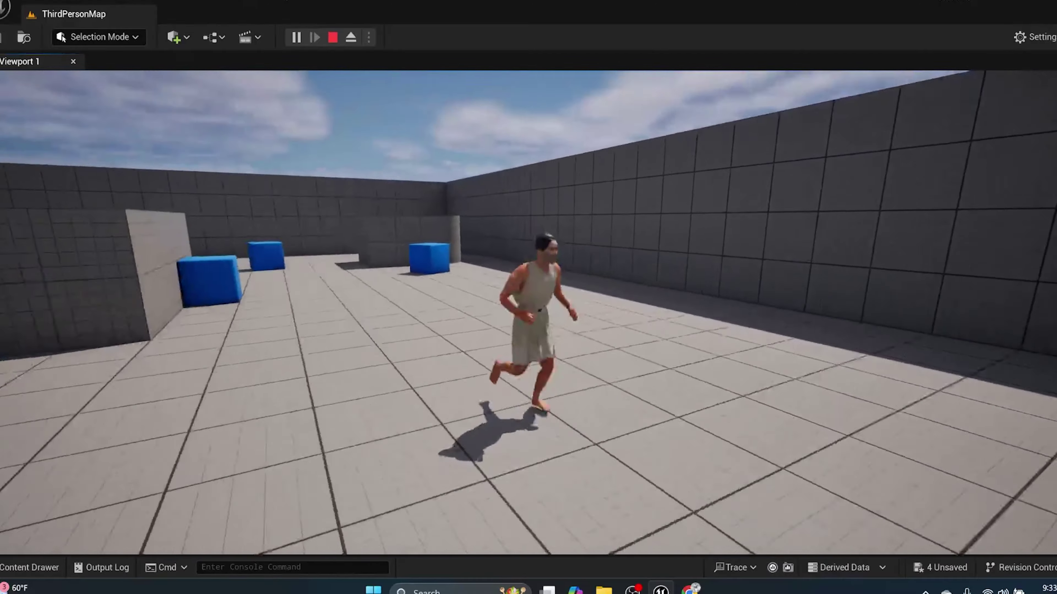
key(s)
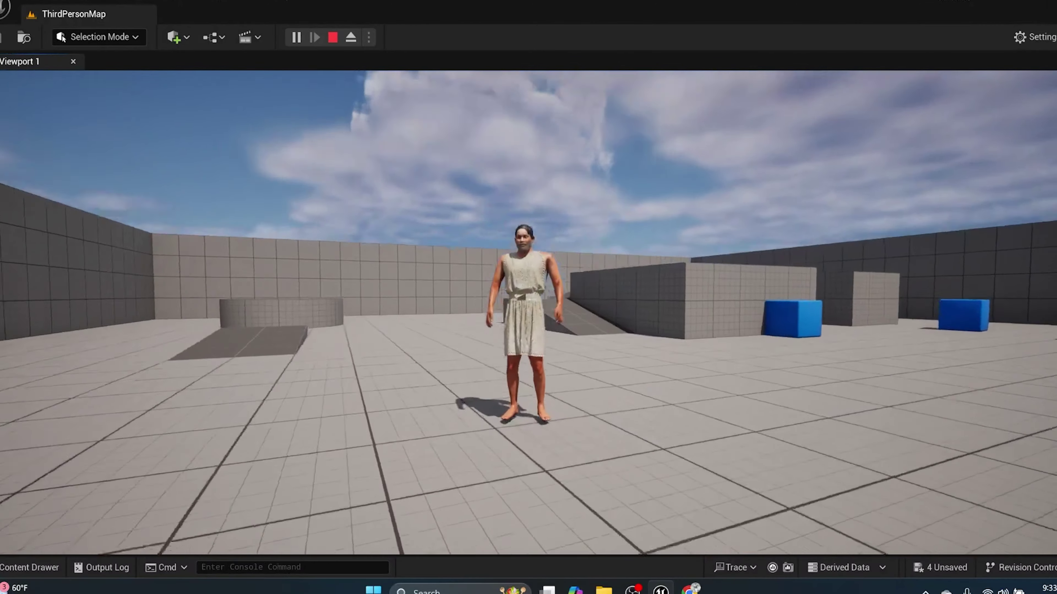
key(d)
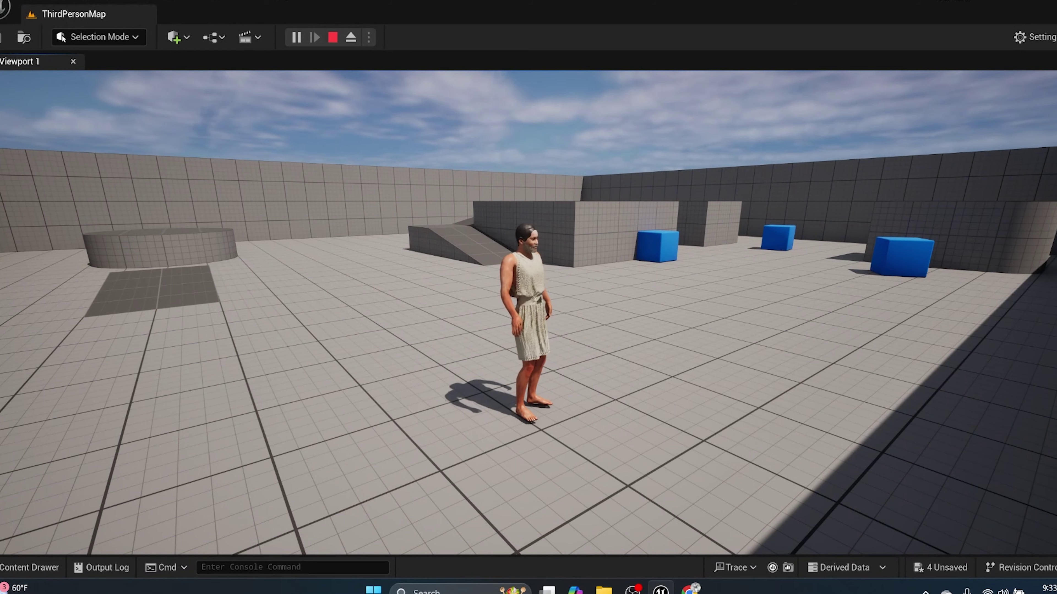
key(w)
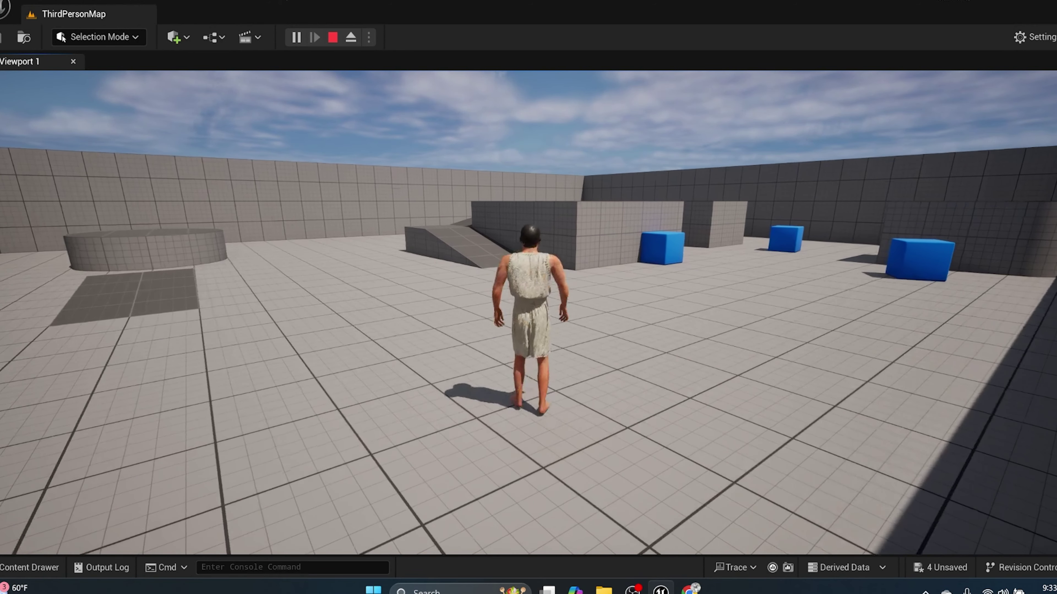